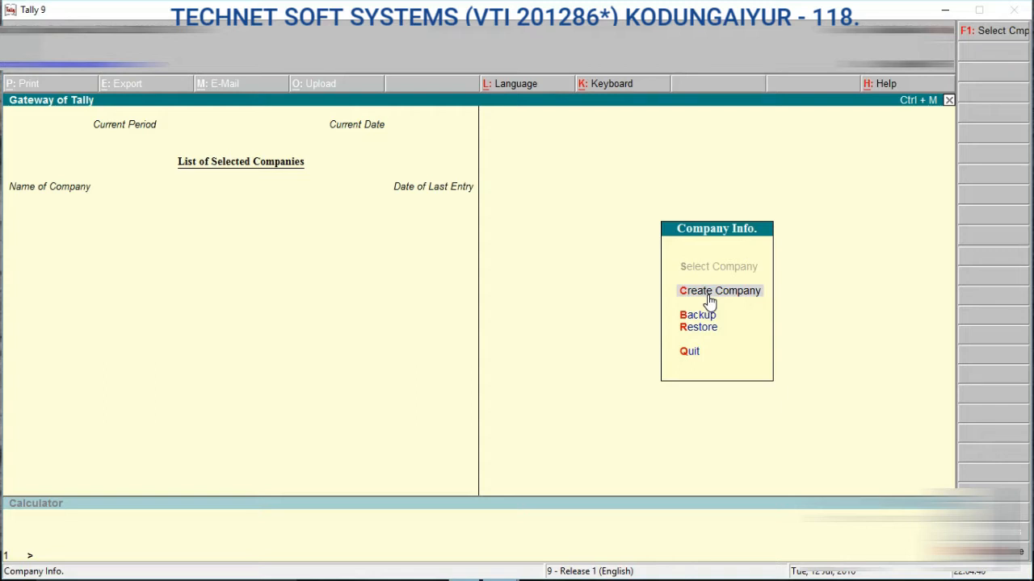
Start creating a new company and extend its data directory d:\Tally9\Data with a subfolder bearing the person's name.
left_click(709, 293)
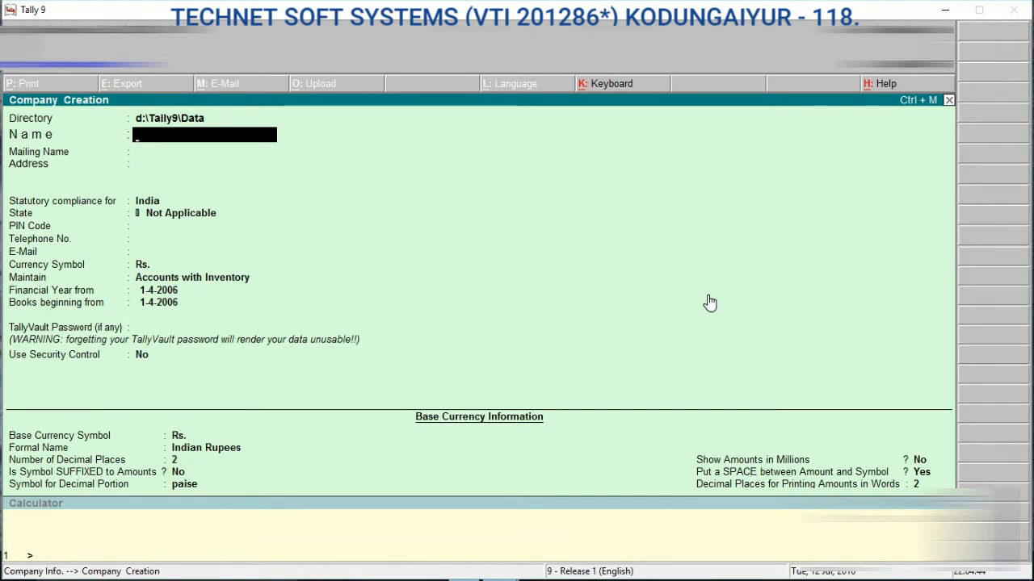
key("Up")
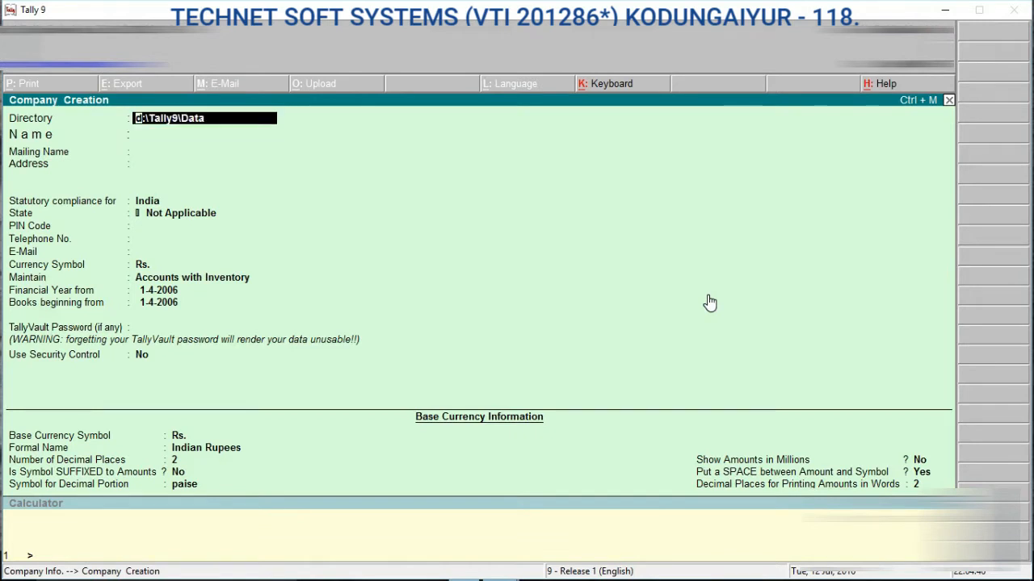
key("Return")
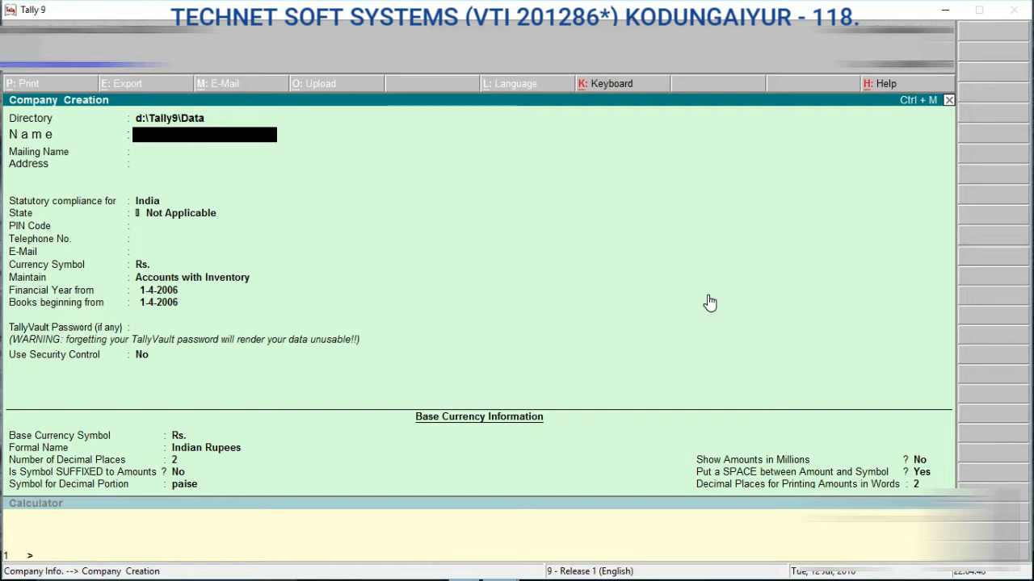
key("Up")
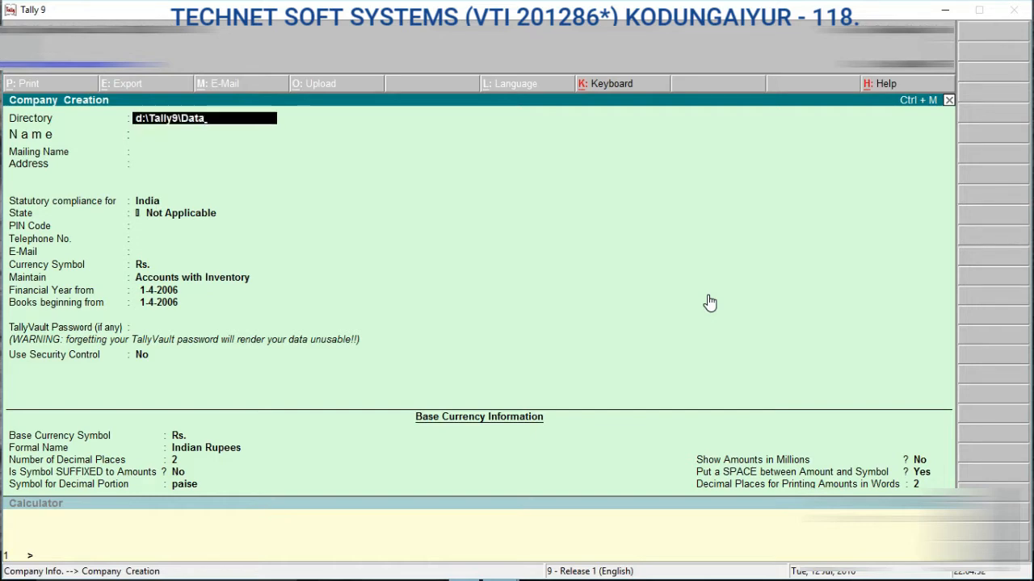
type("\\vijay")
key("Return")
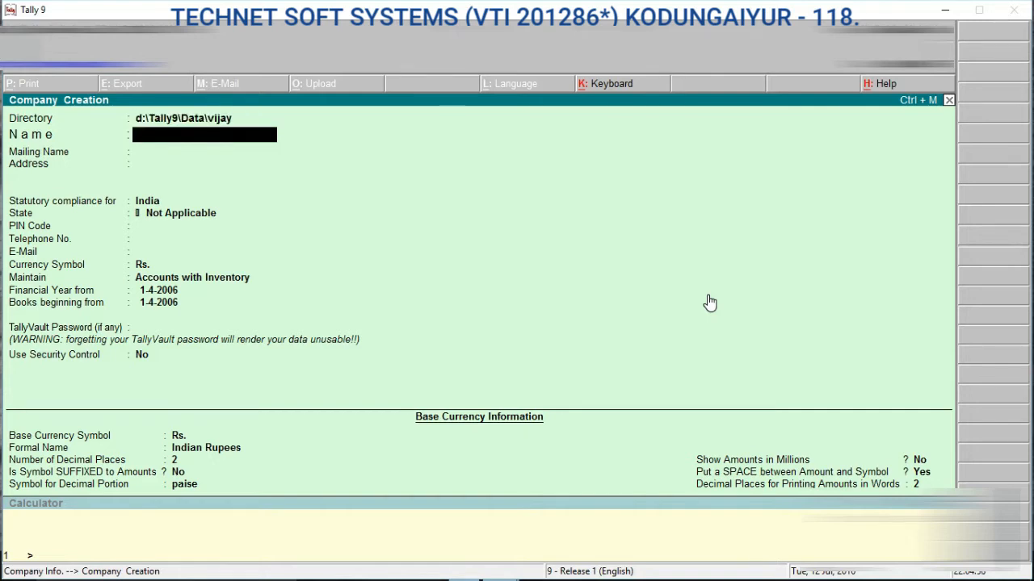
Name the company Price List and save it with the remaining default settings.
type("Price List")
key("Return")
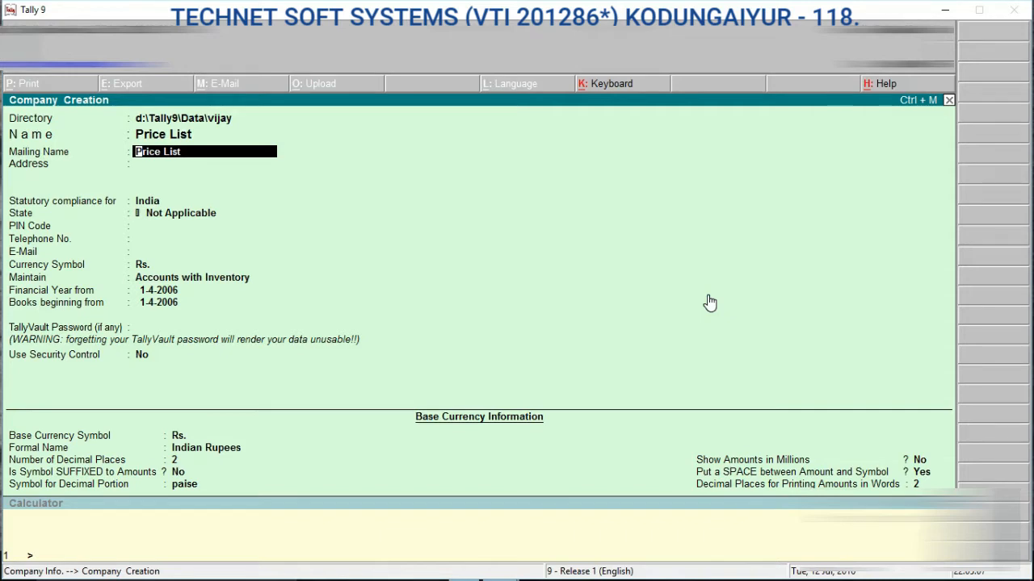
key("ctrl+a")
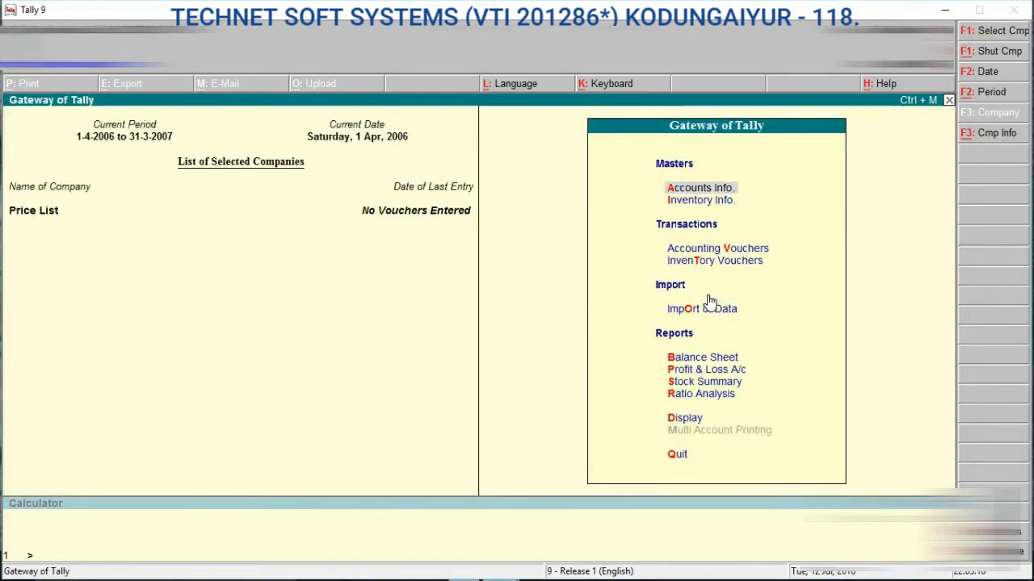
Start a new single stock item in the inventory masters, named Super Stabilizer and placed under the Primary group.
left_click(722, 190)
key("Down")
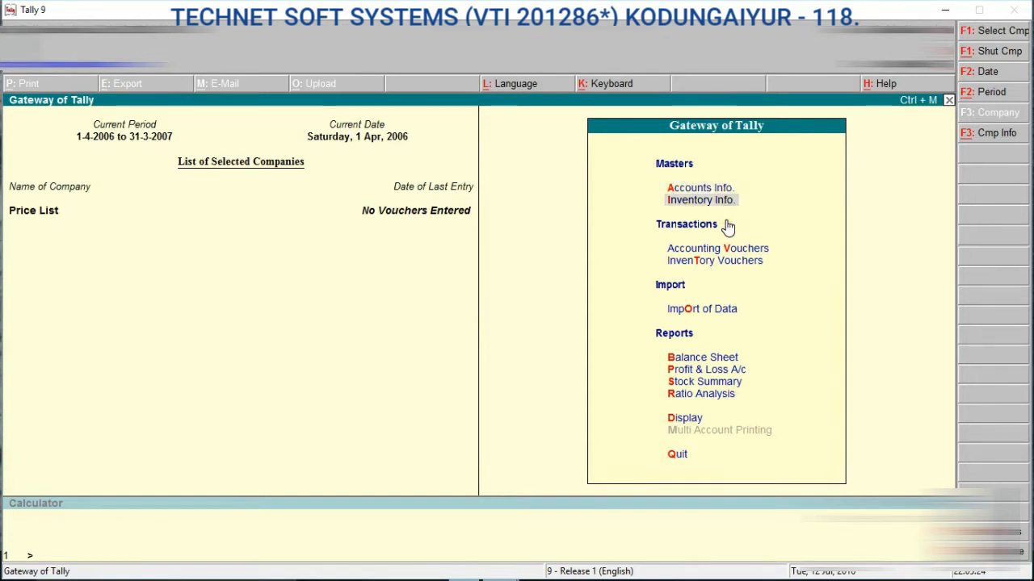
key("Return")
left_click(727, 226)
left_click(716, 285)
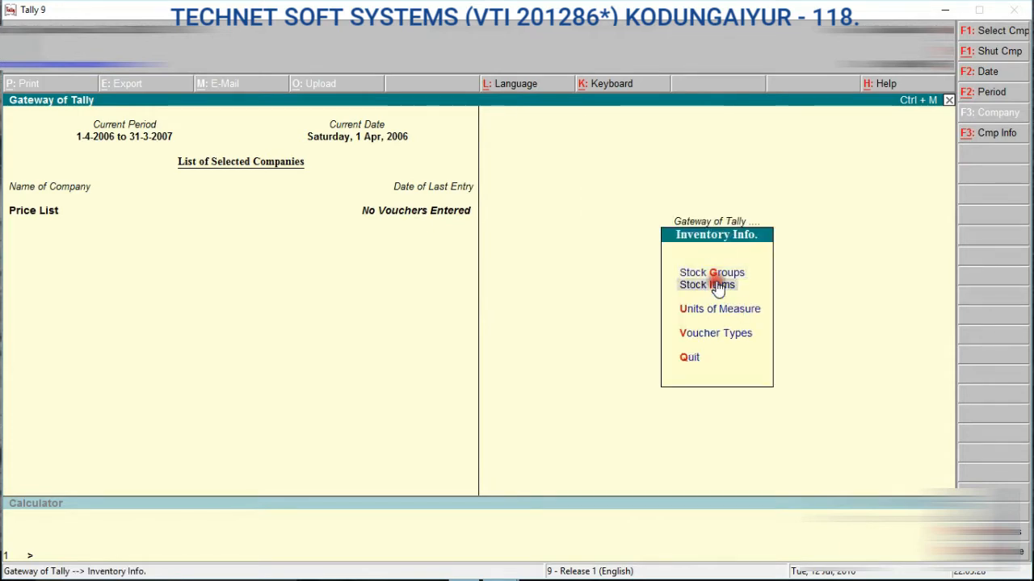
key("Return")
left_click(701, 279)
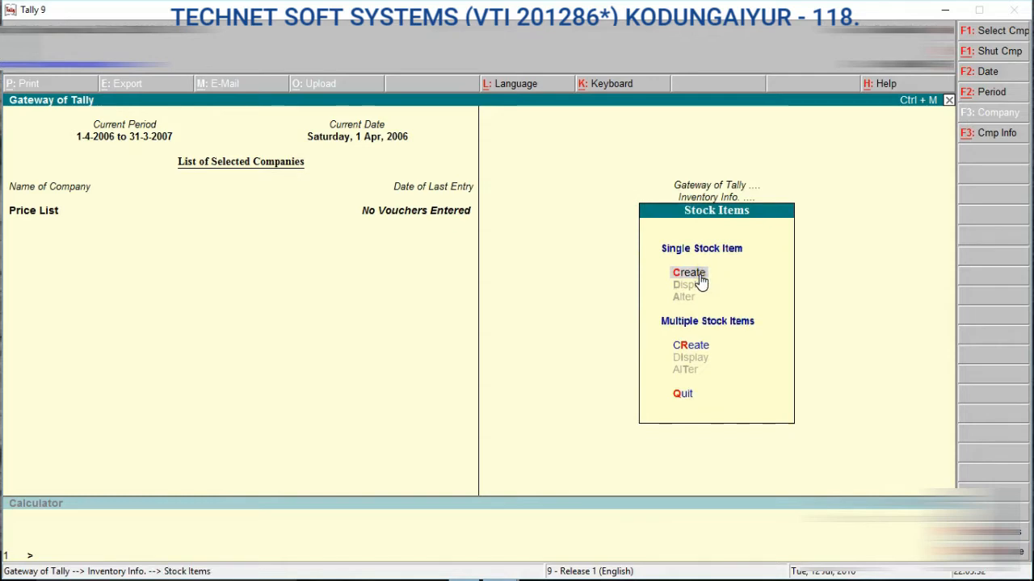
key("Return")
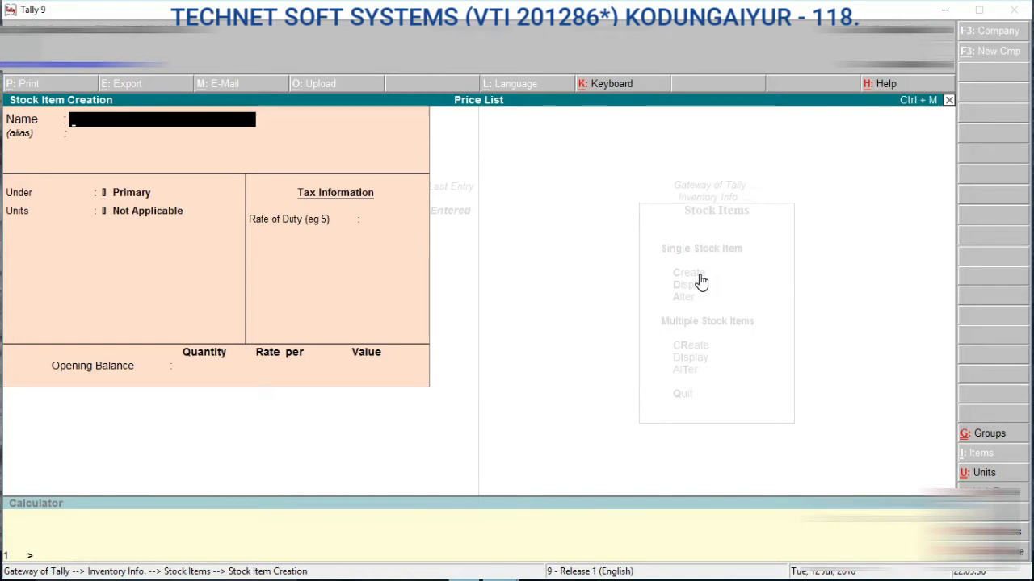
type("Super Stabilizer")
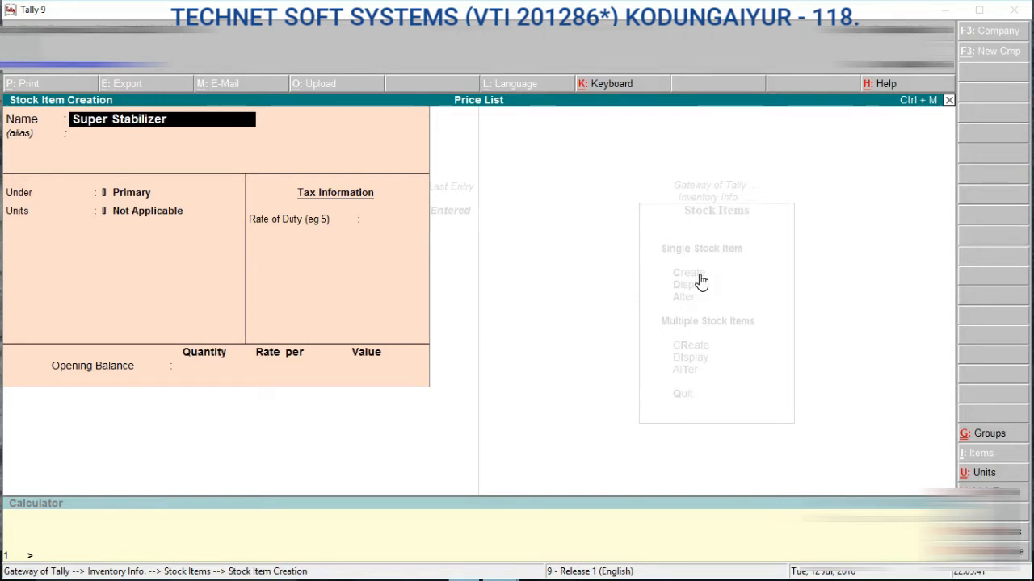
key("Return")
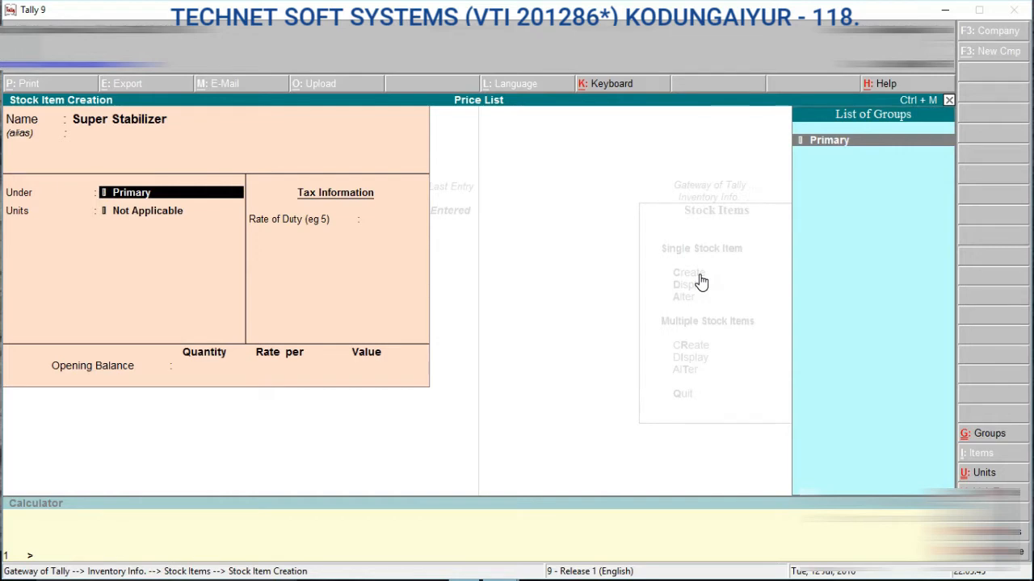
key("Return")
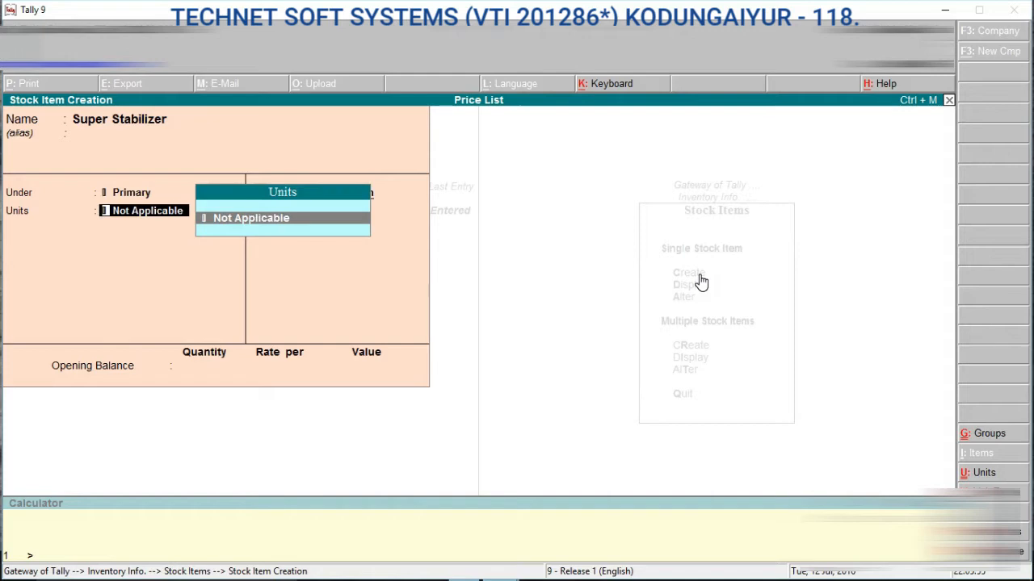
Create a simple unit for the stock item with symbol nos, formal name Numbers and 0 decimal places.
key("alt+c")
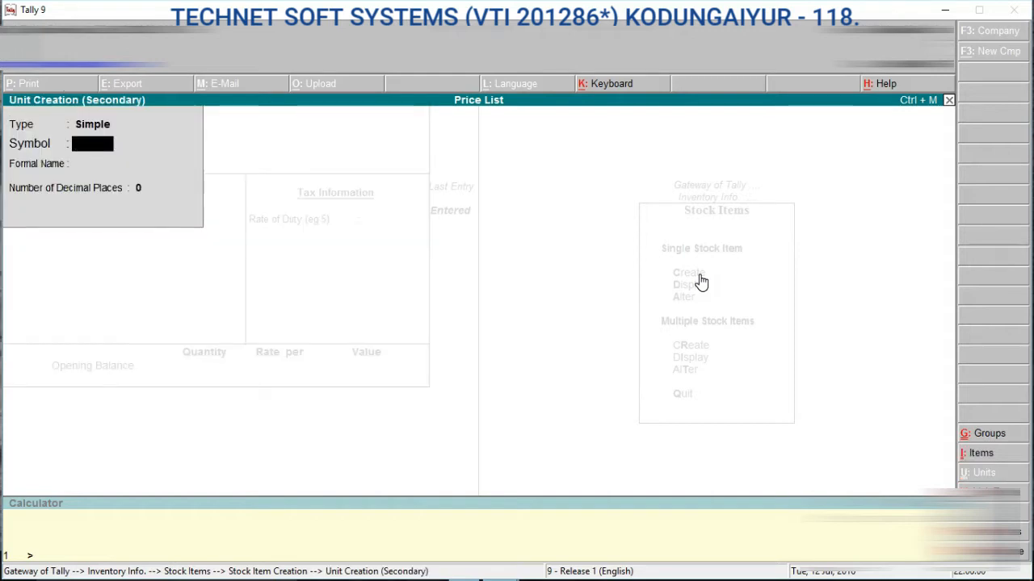
type("nos")
key("Return")
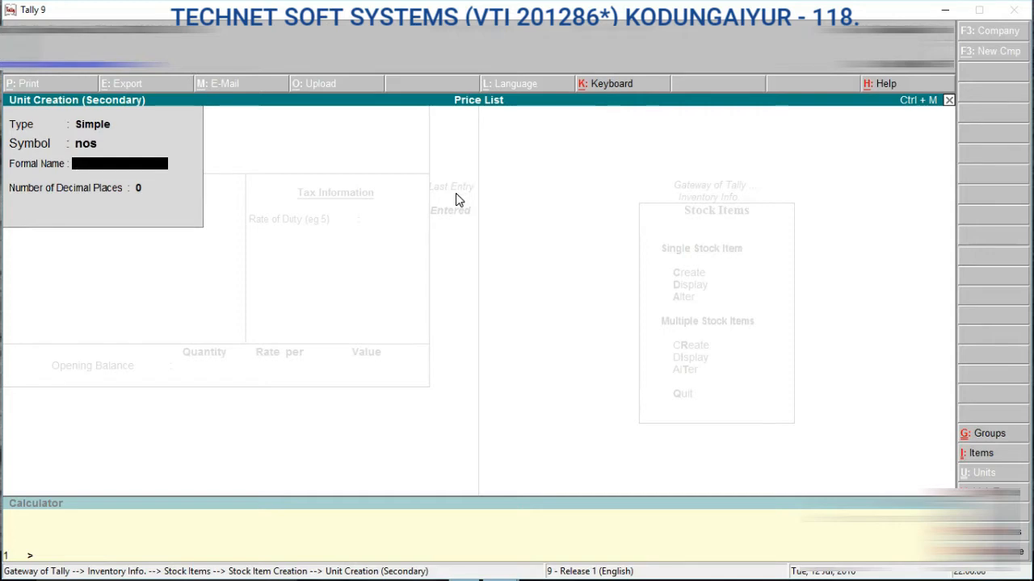
type("Numbers")
key("Return")
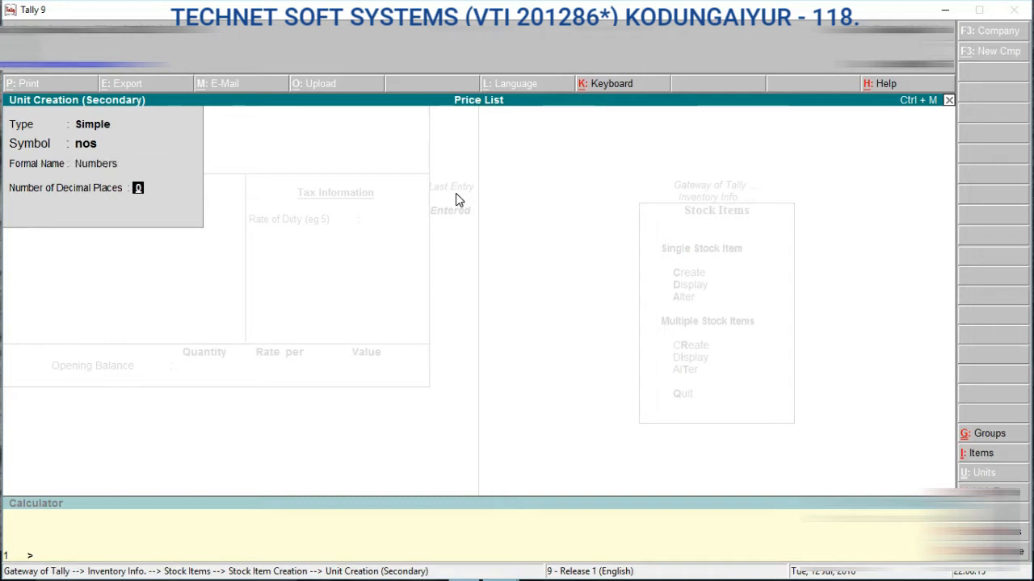
key("Return")
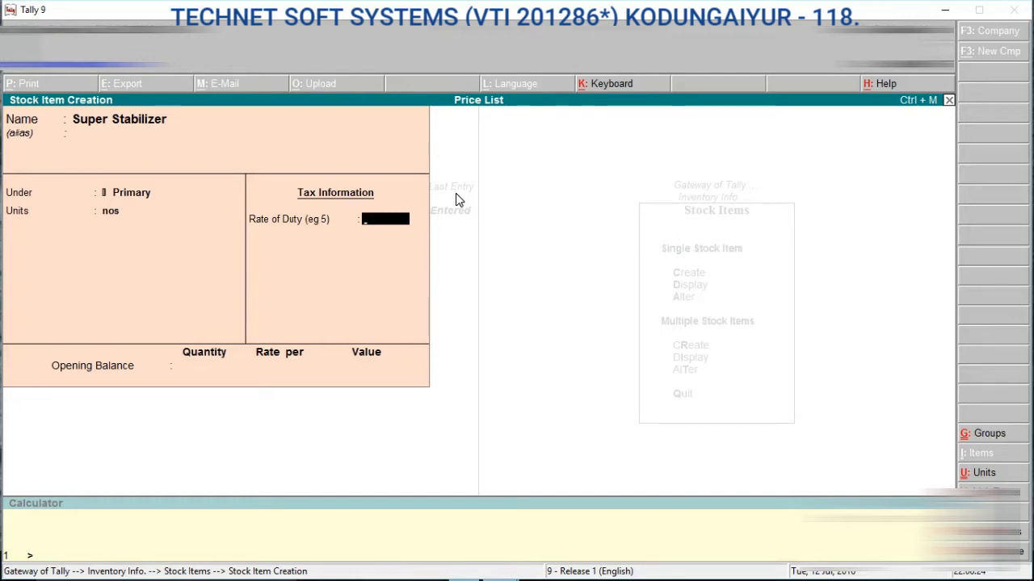
Save the Super Stabilizer stock item and return to the inventory masters.
key("ctrl+a")
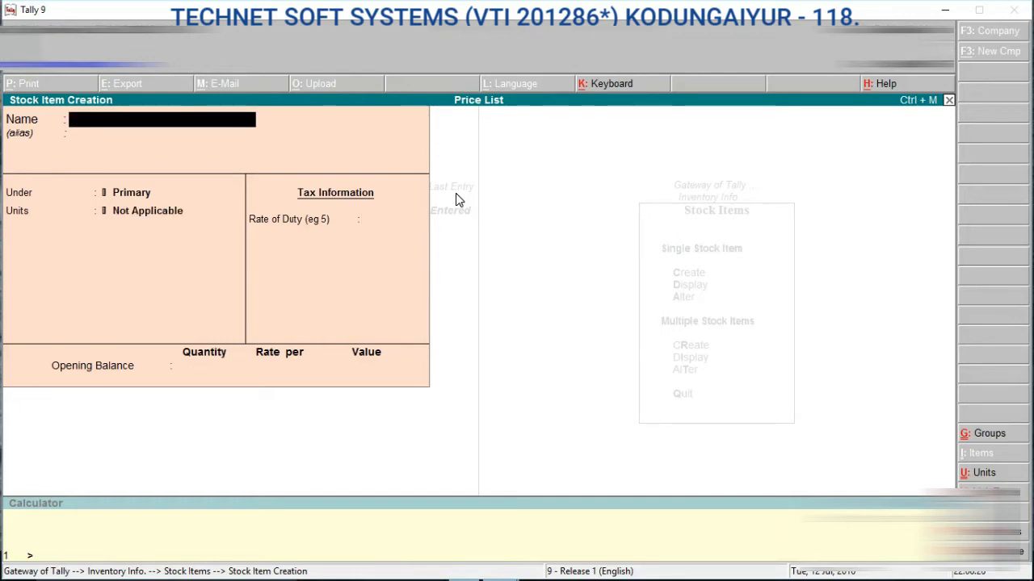
key("Escape")
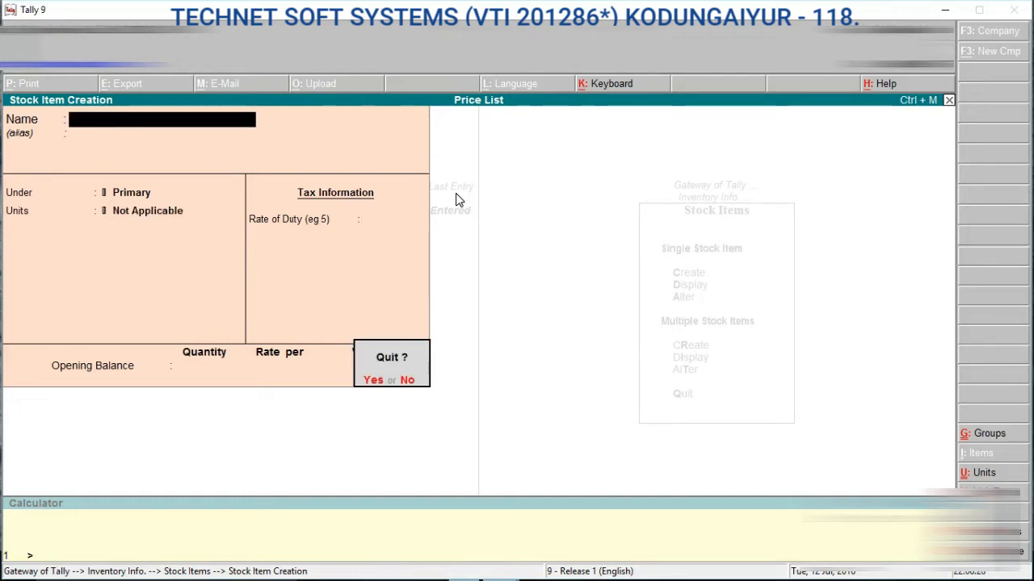
key("y")
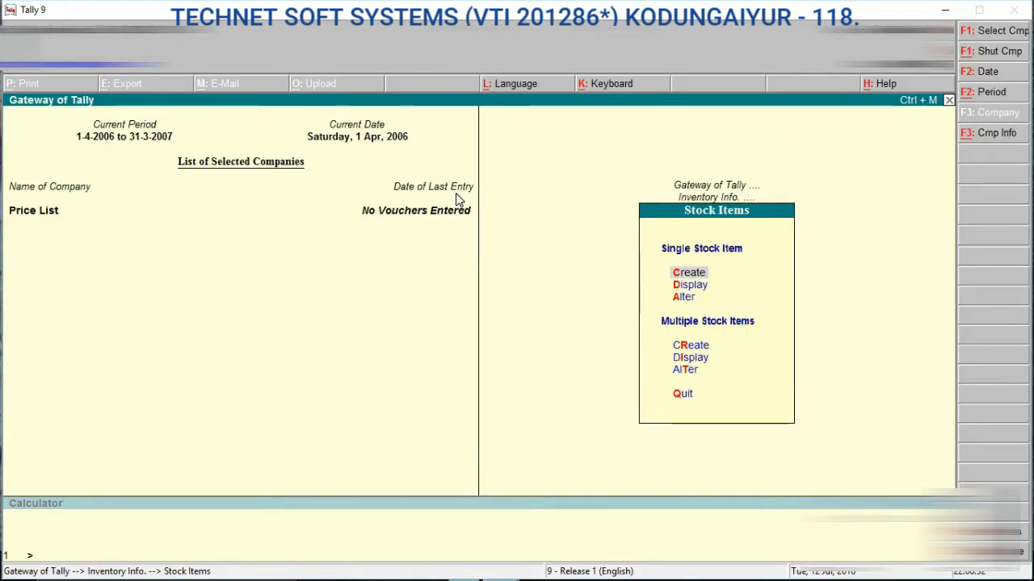
key("Escape")
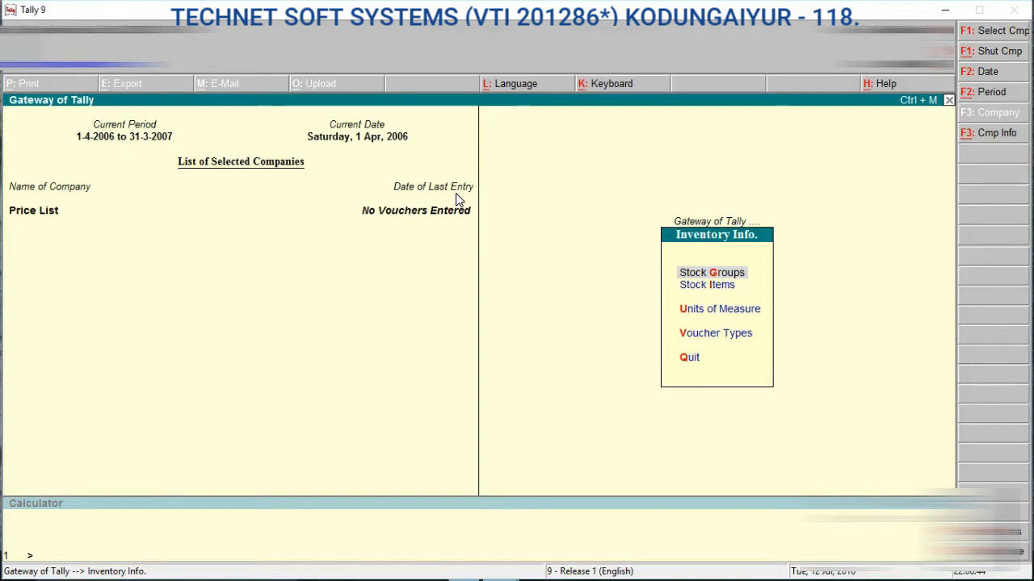
Open the inventory features among the company feature settings.
key("F11")
key("Down")
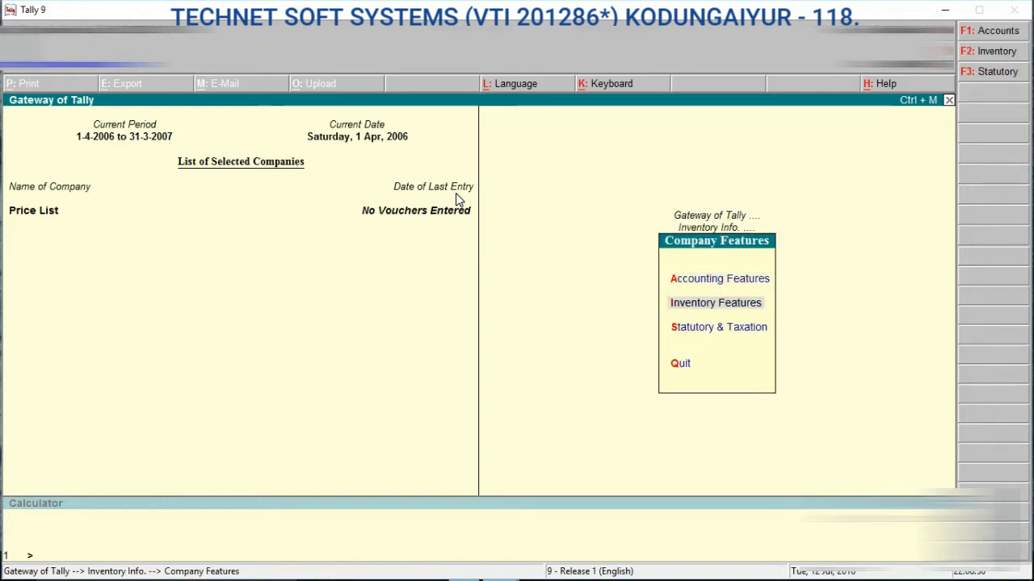
key("Down")
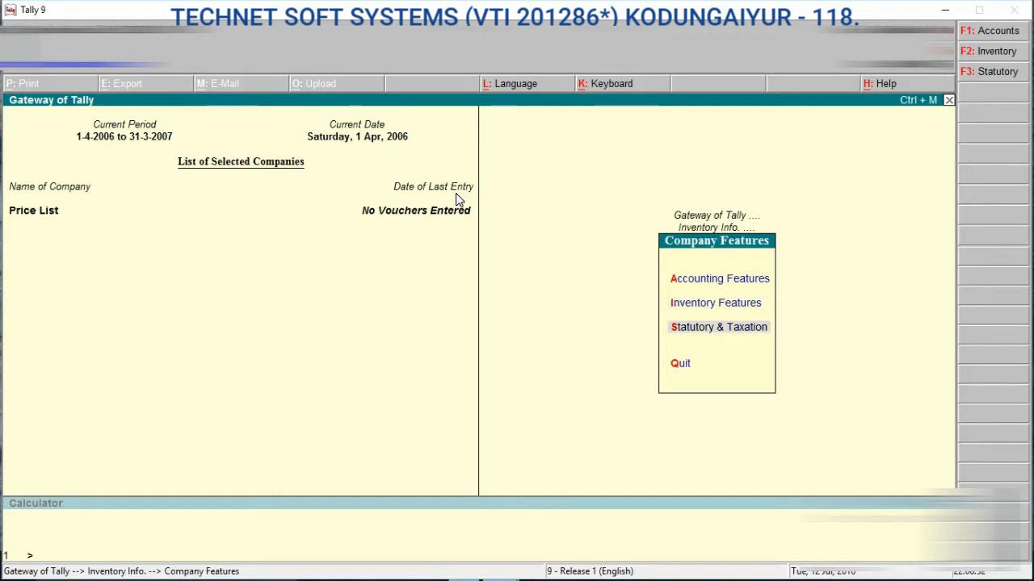
key("Up")
key("Up")
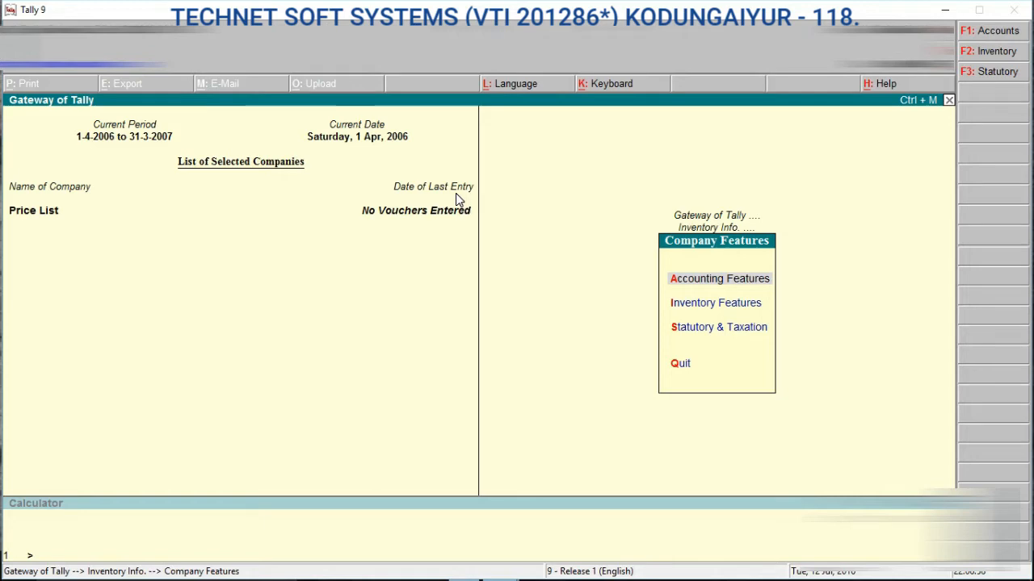
key("Down")
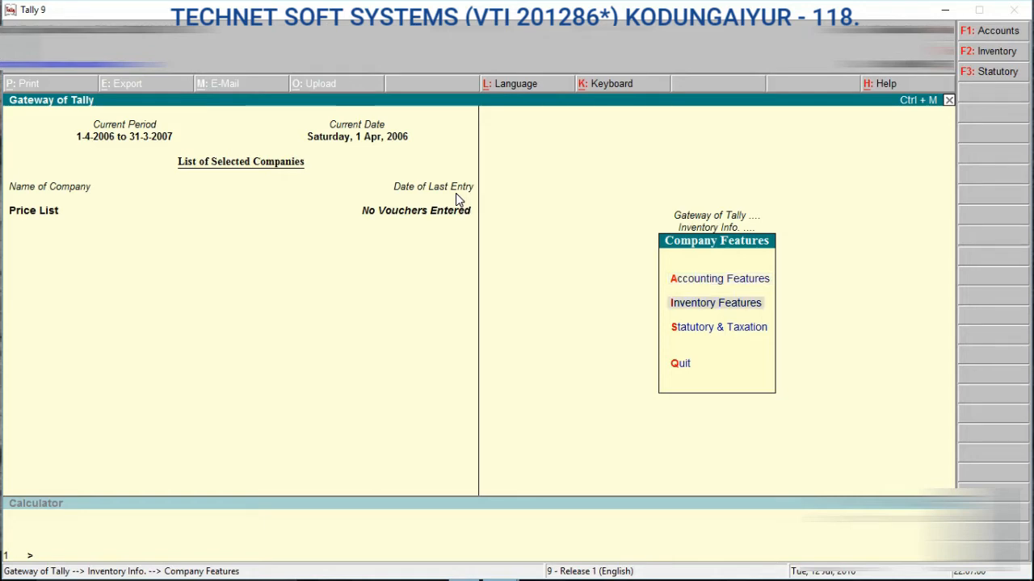
key("Return")
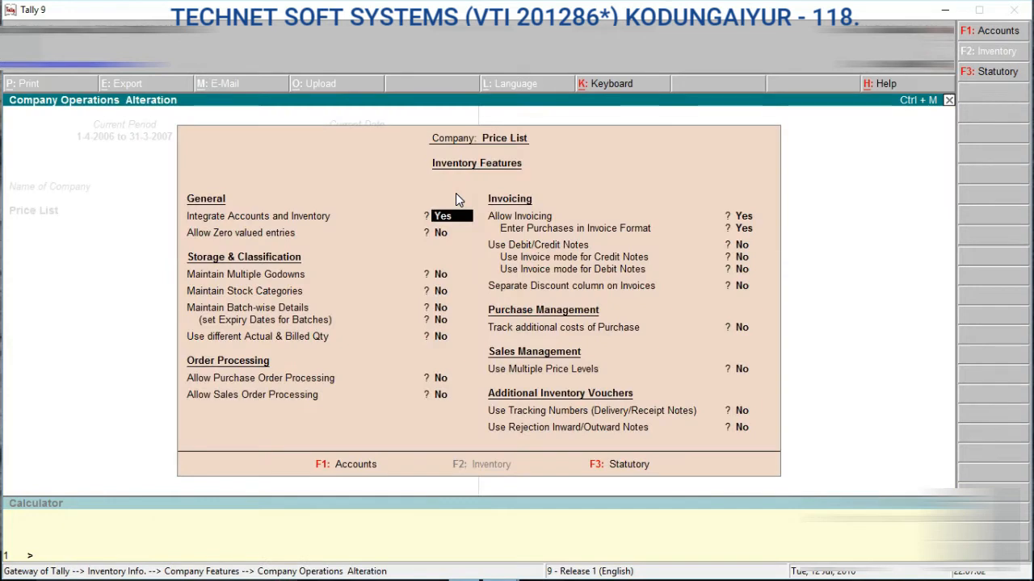
View the company's accounting features and return to the inventory features.
key("Escape")
key("Return")
key("Up")
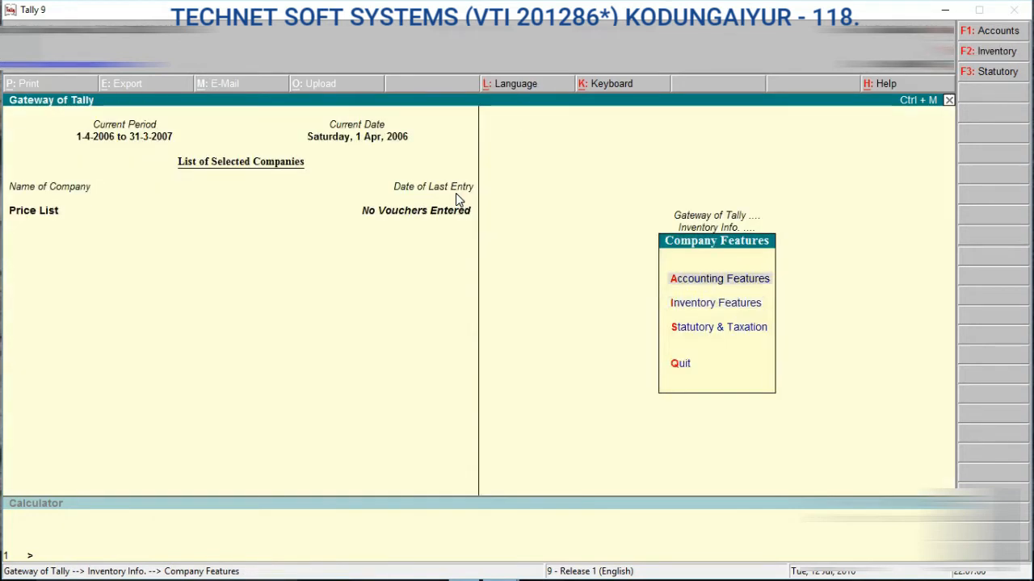
key("Return")
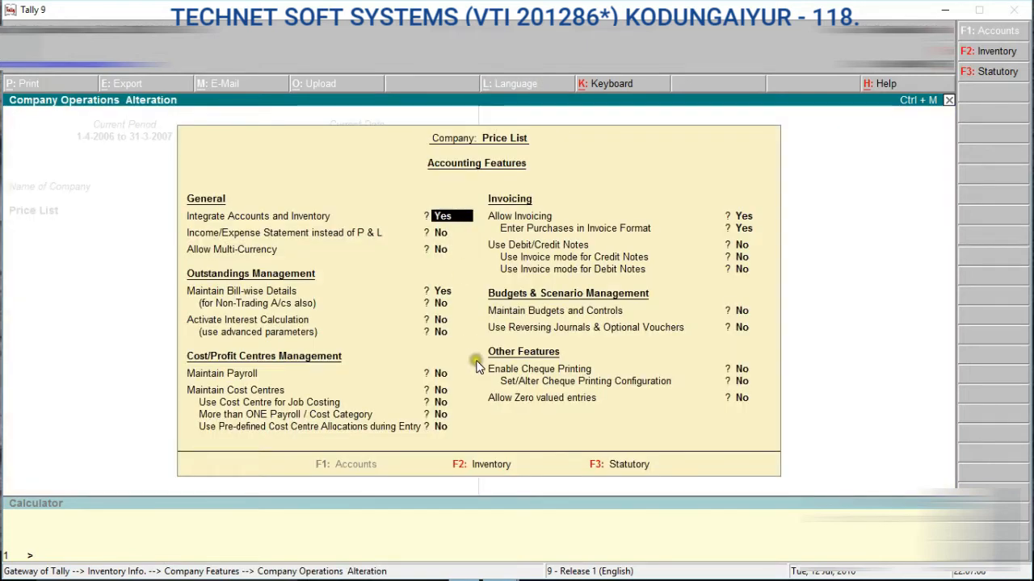
left_click(480, 478)
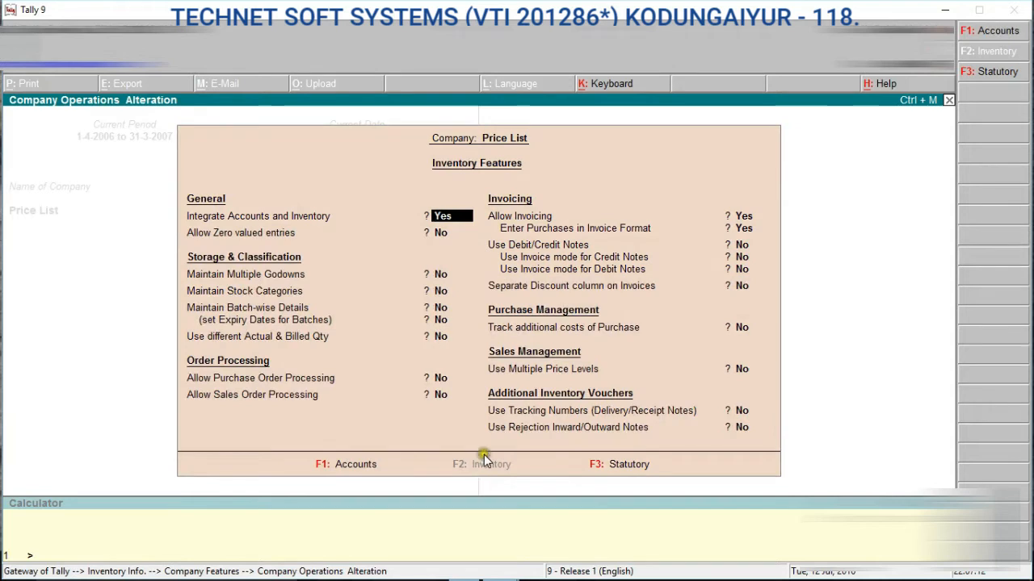
Review the company's inventory feature options, from the general settings through invoicing to the additional inventory vouchers.
key("Return")
key("Return")
key("Return")
key("Return")
key("Return")
key("Return")
key("Return")
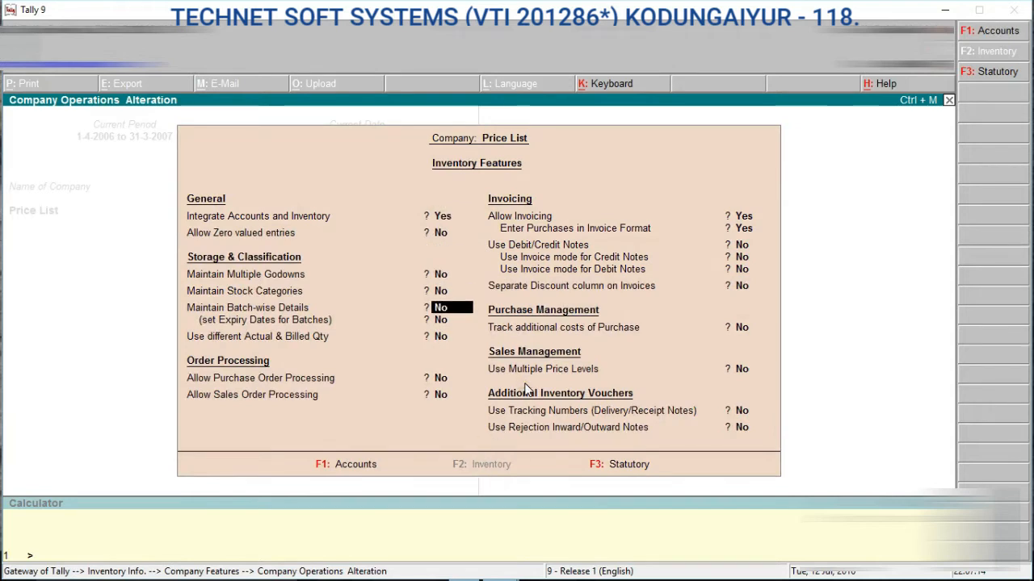
key("Return")
key("Return")
key("Return")
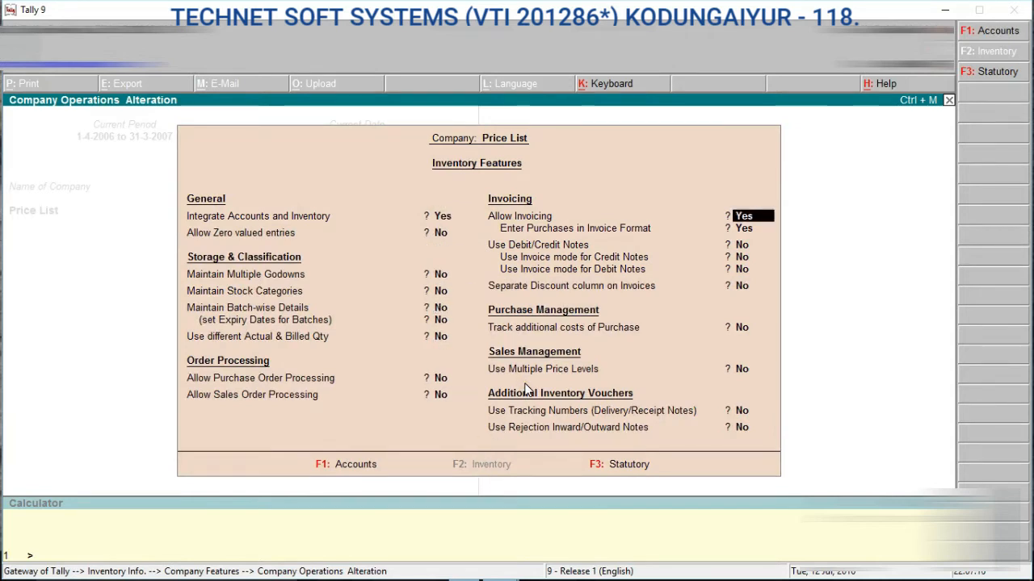
key("Return")
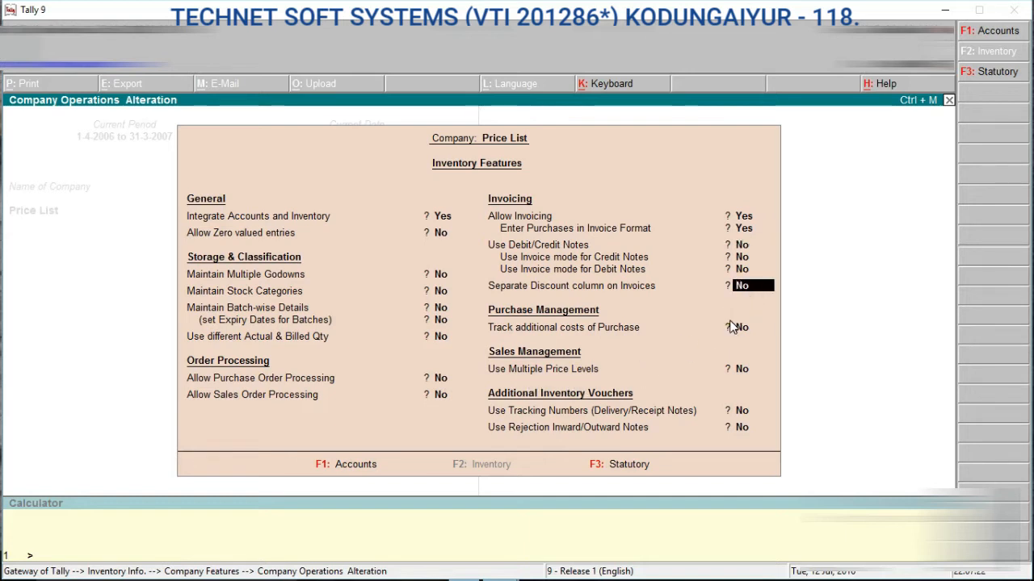
key("Up")
key("Up")
key("Up")
key("Up")
key("Up")
key("Up")
key("Up")
key("Up")
key("Up")
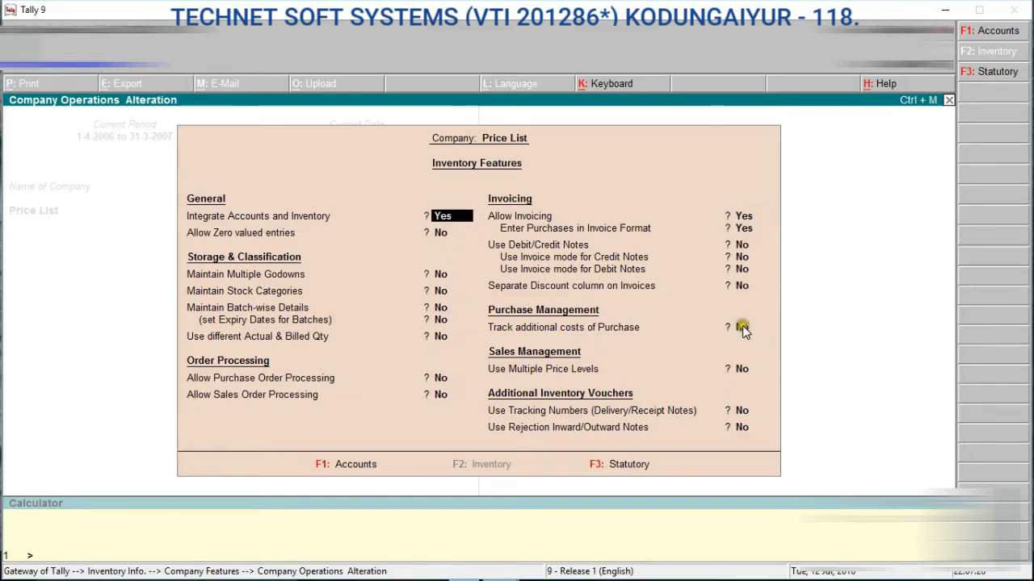
left_click(741, 412)
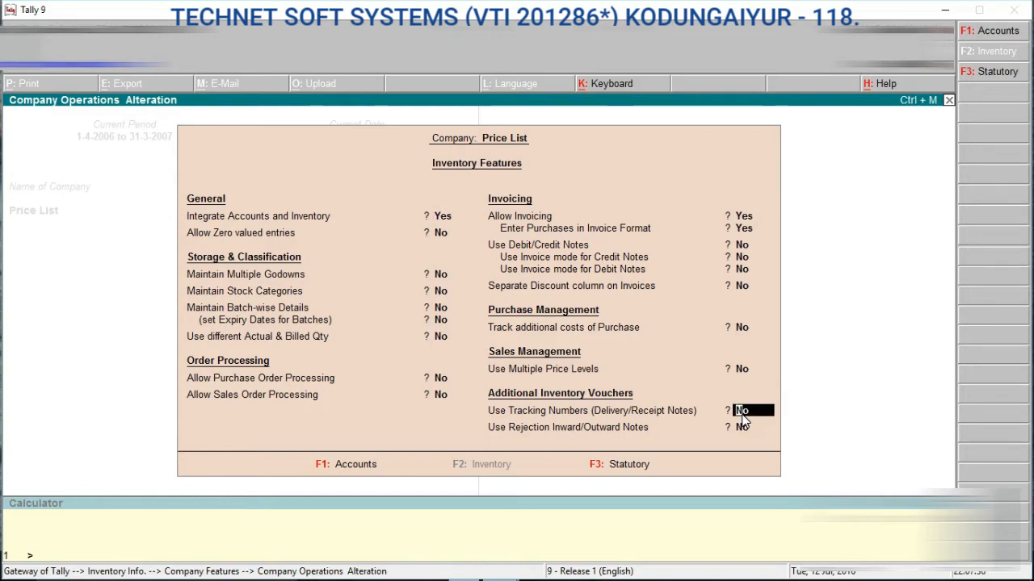
key("ctrl+Home")
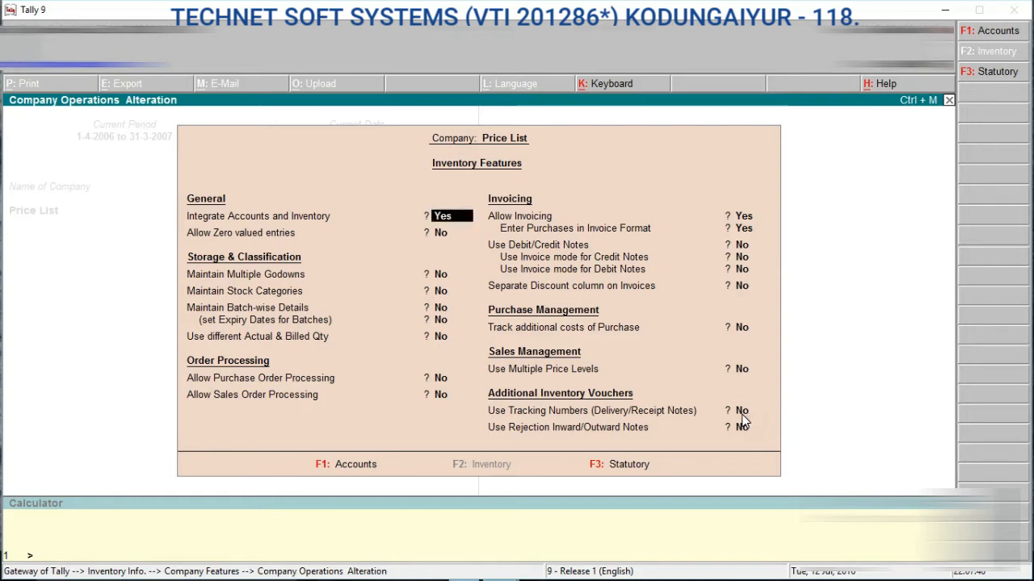
key("ctrl+End")
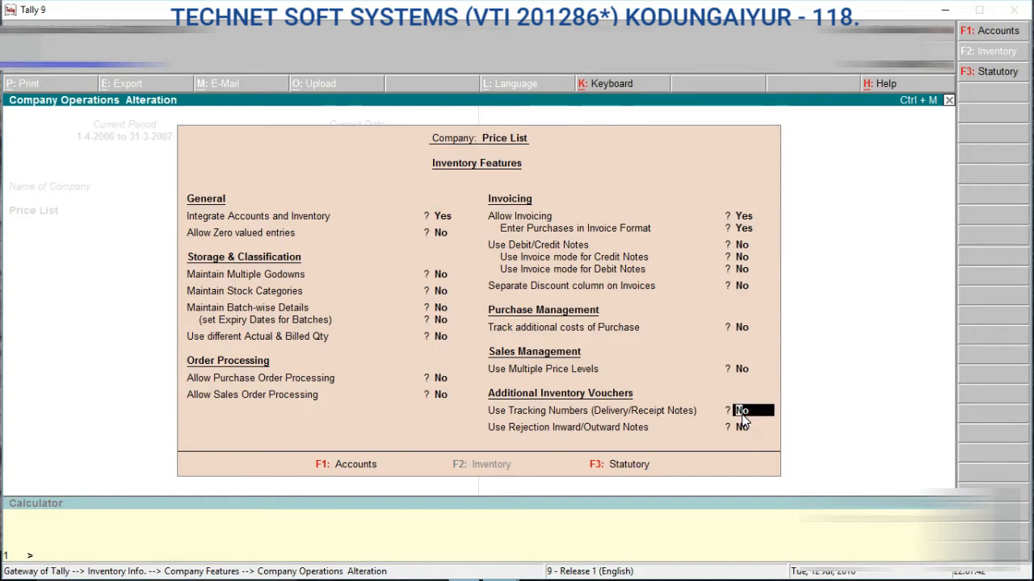
Enable the separate discount column on invoices and the use of multiple price levels.
key("Up")
key("Up")
key("Up")
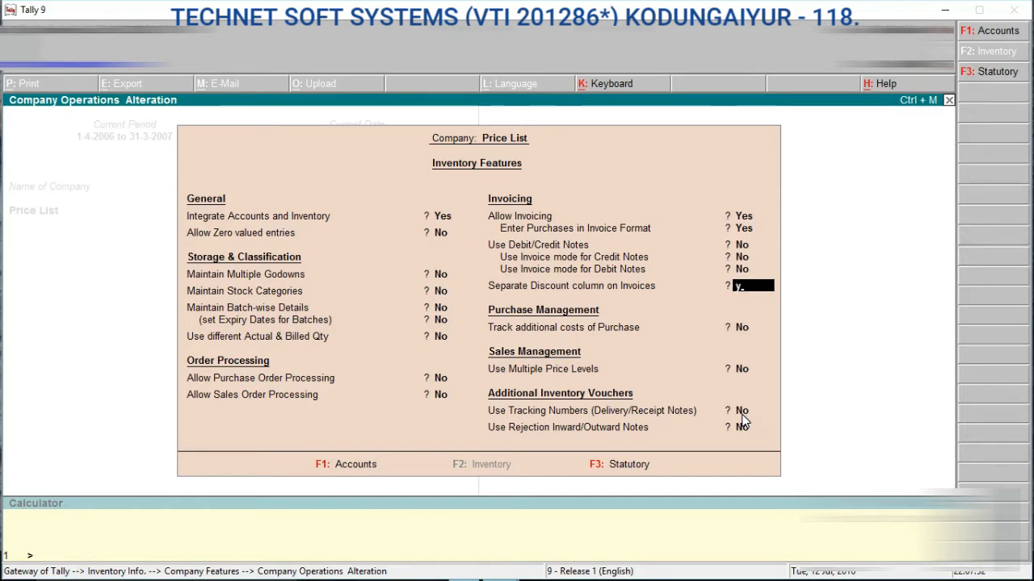
key("Return")
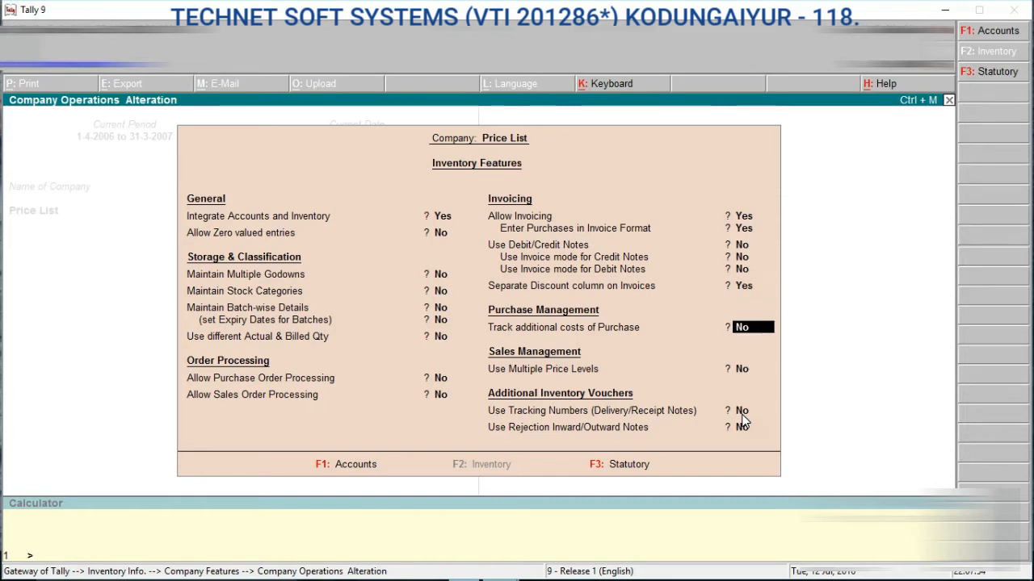
key("Return")
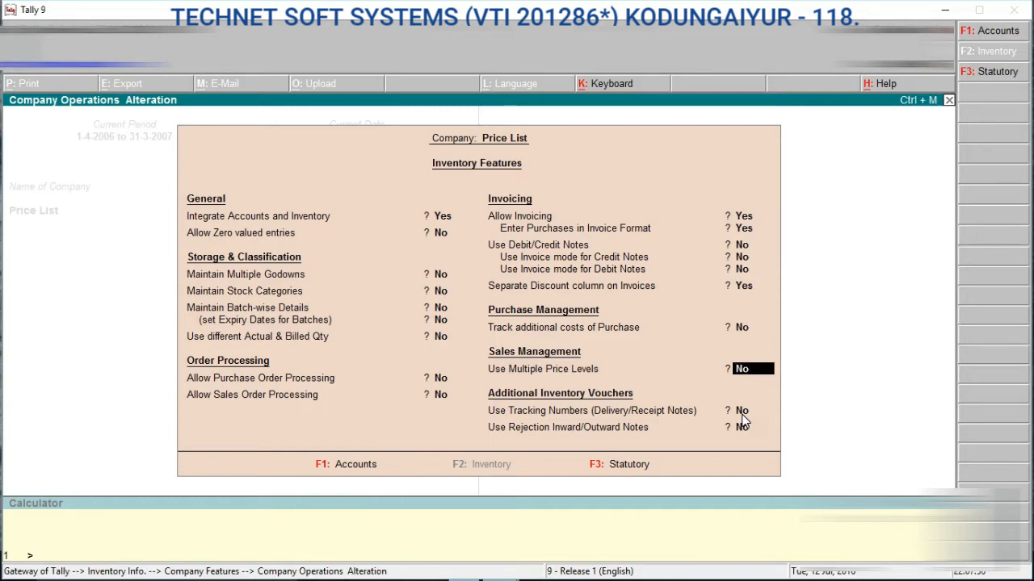
type("y")
key("Return")
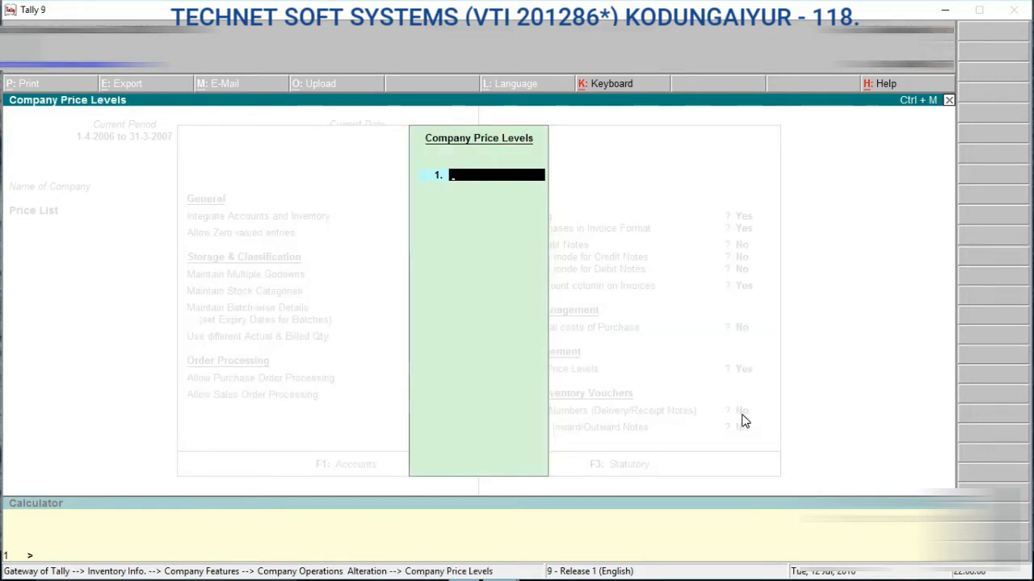
Define the company price levels Wholesale, Retail and Export, and save the inventory features.
type("Wholesale")
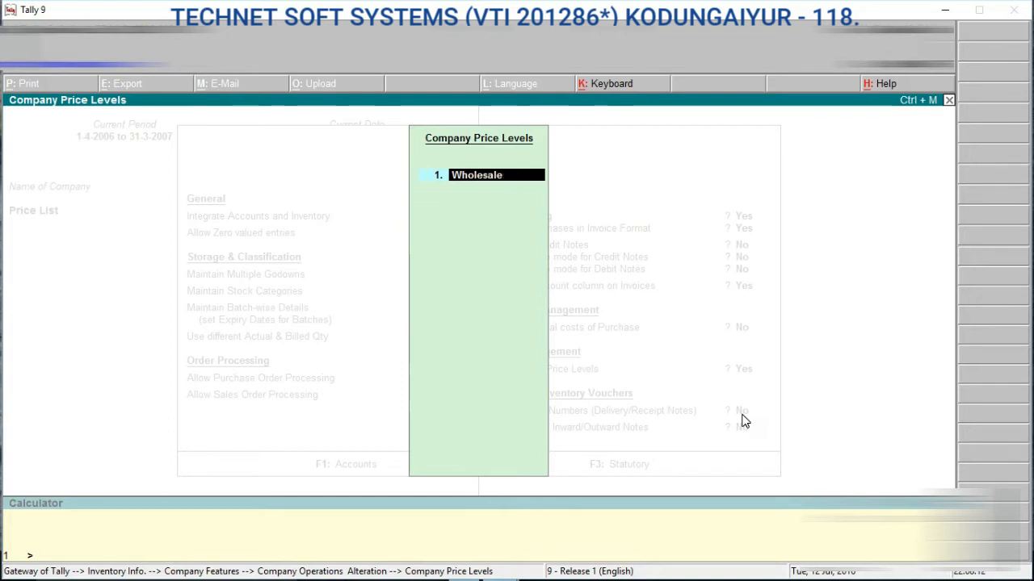
key("Return")
type("Retail")
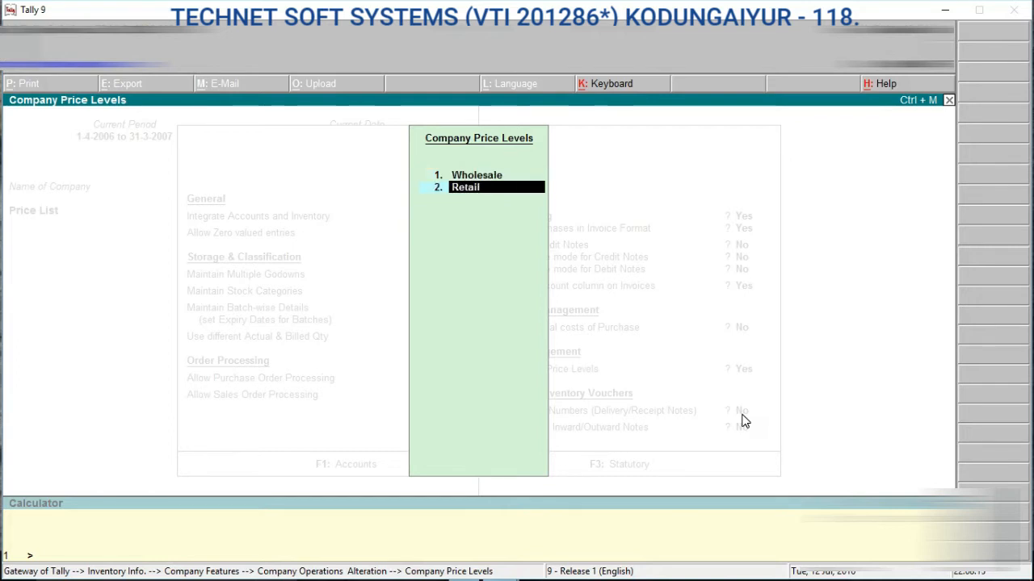
key("Return")
type("Export")
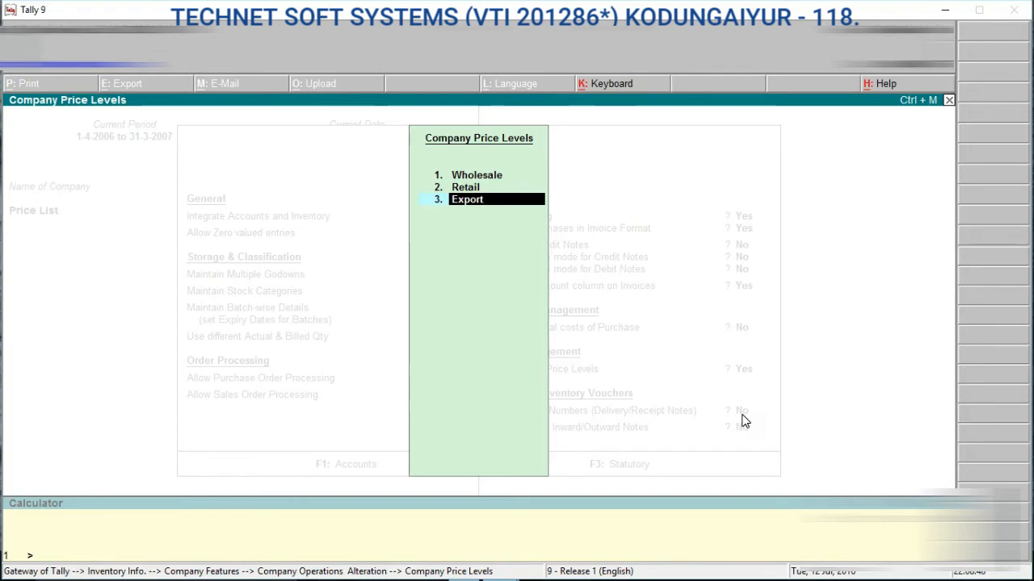
key("Return")
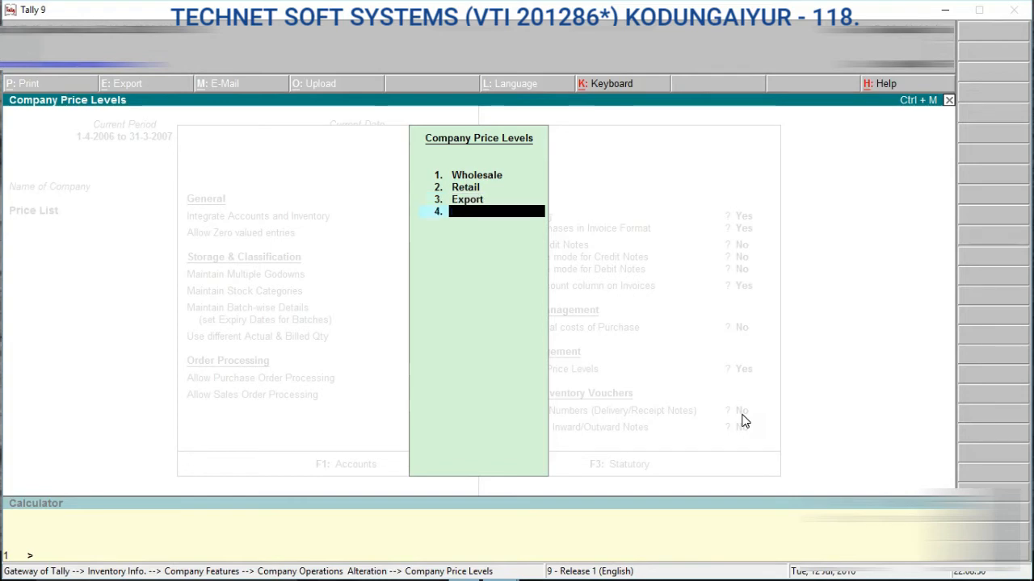
key("Return")
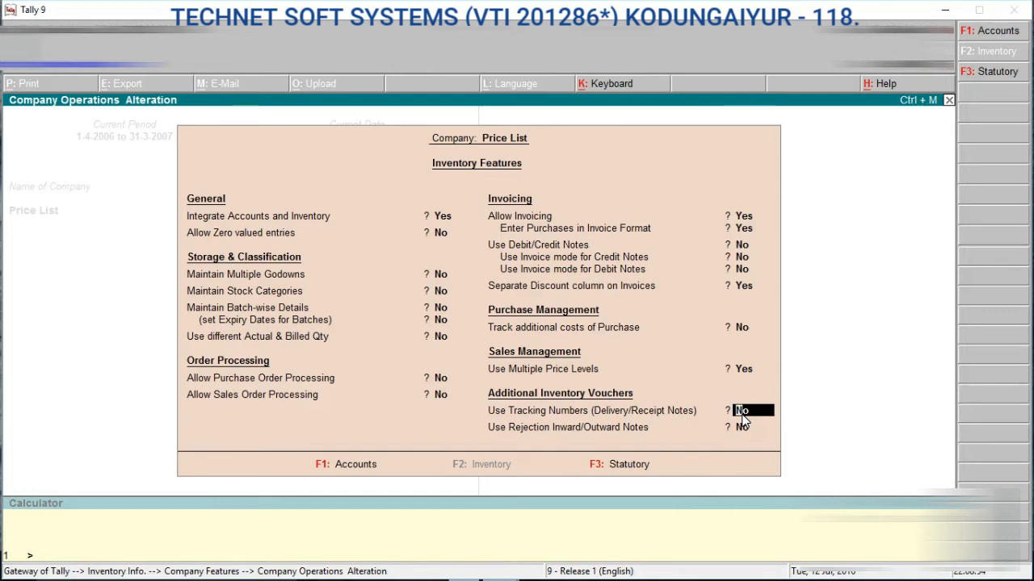
key("ctrl+a")
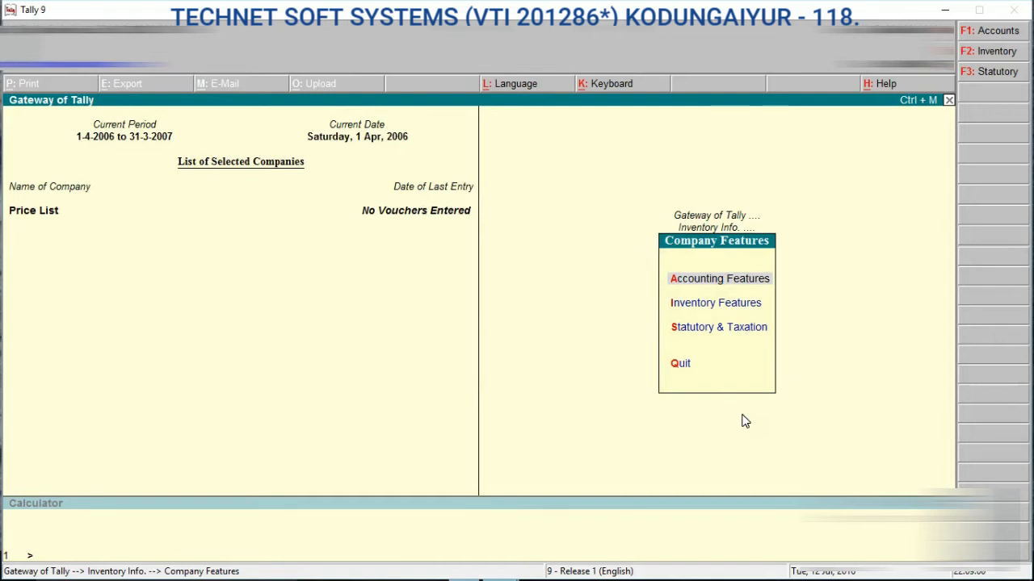
Leave the company features for the Gateway of Tally and reopen the inventory masters.
key("Down")
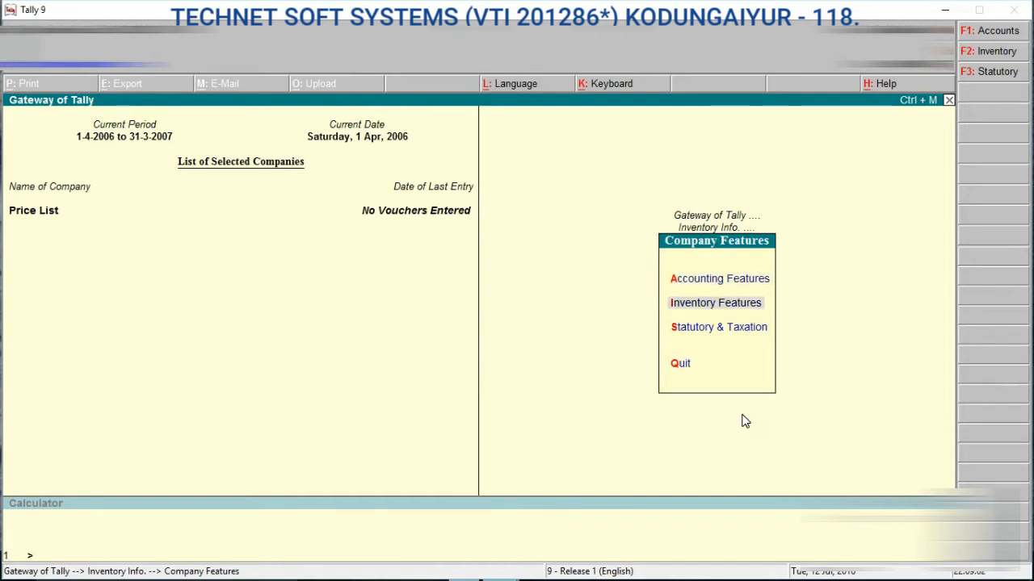
key("Escape")
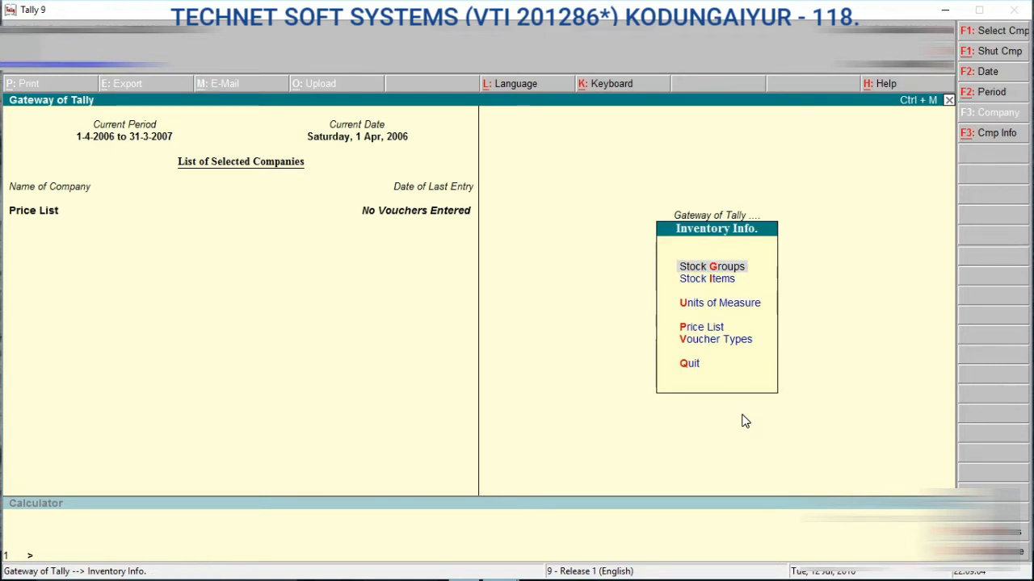
key("Escape")
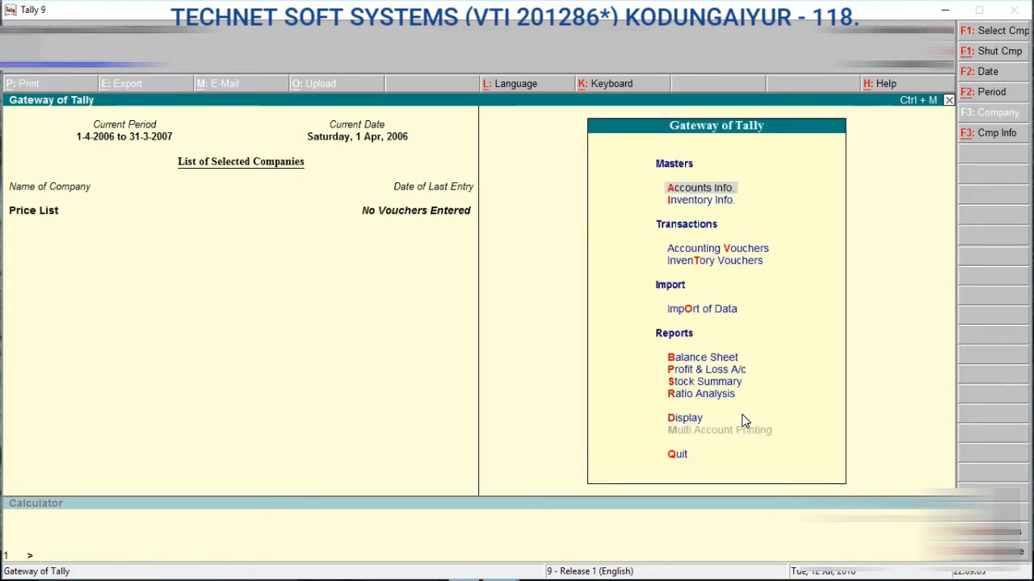
key("Down")
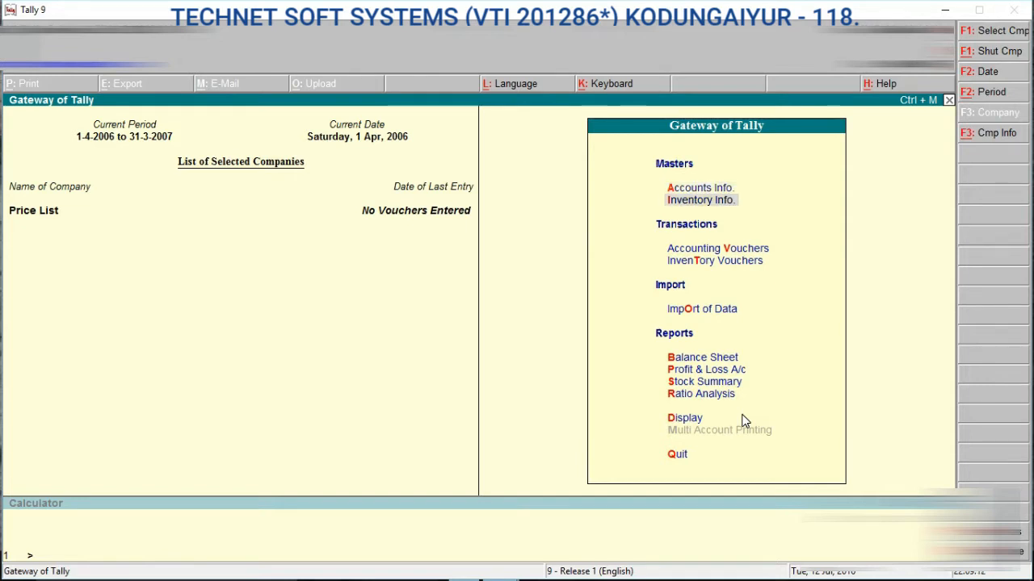
key("Return")
Open the price list for All Items at the Wholesale price level, applicable from 1-Apr-2006.
key("Down")
key("Down")
key("Down")
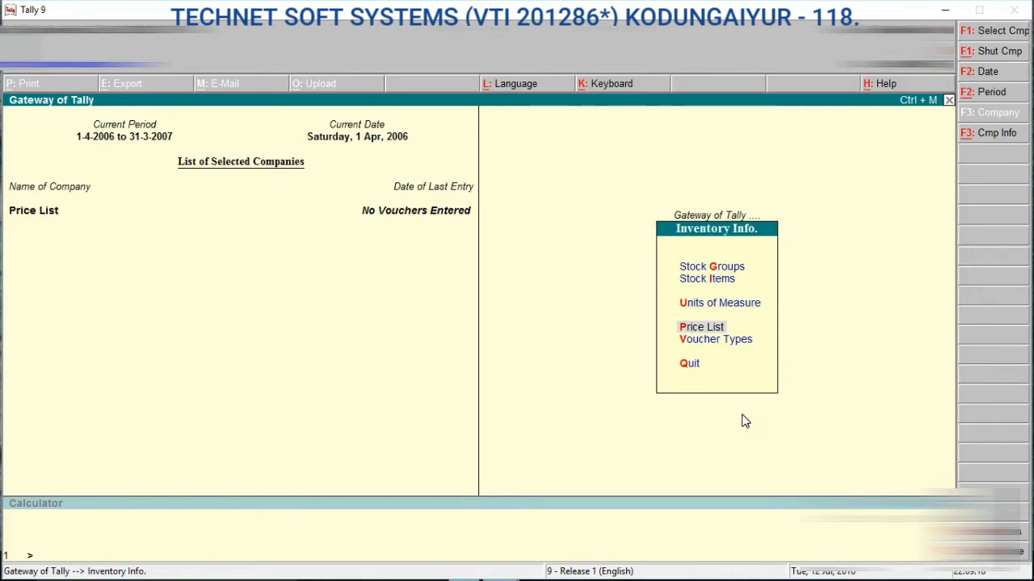
left_click(718, 334)
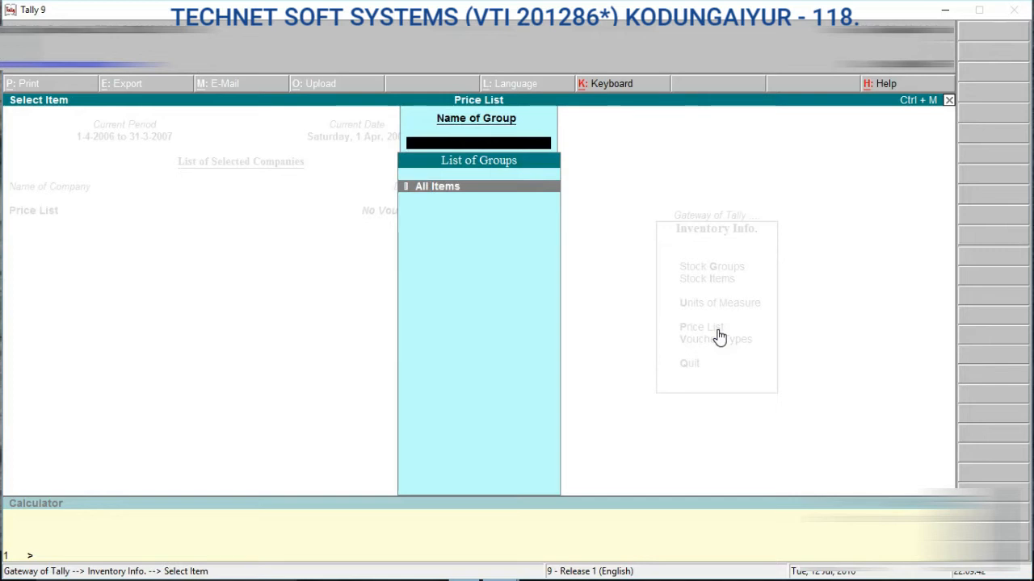
key("Return")
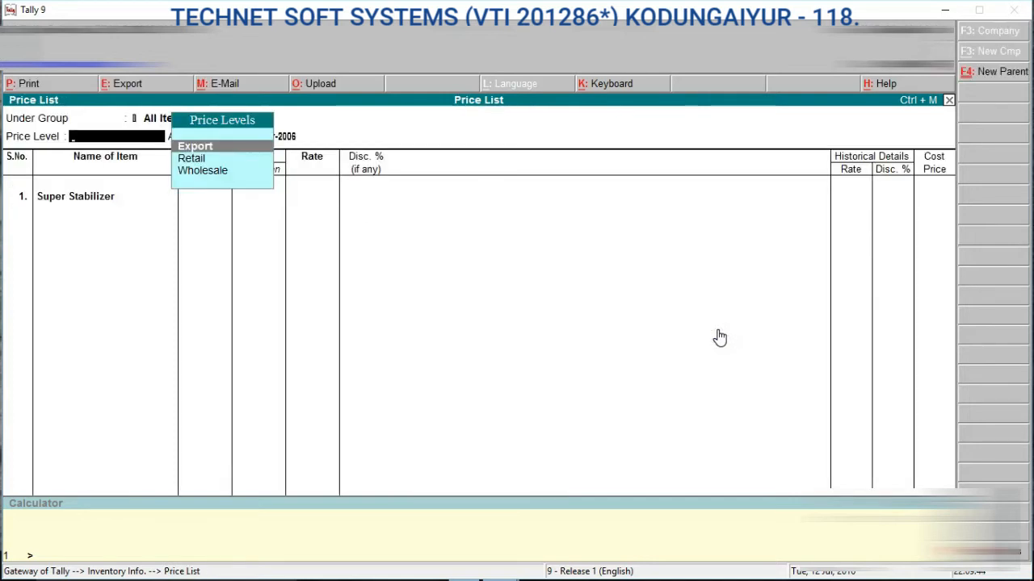
left_click(230, 172)
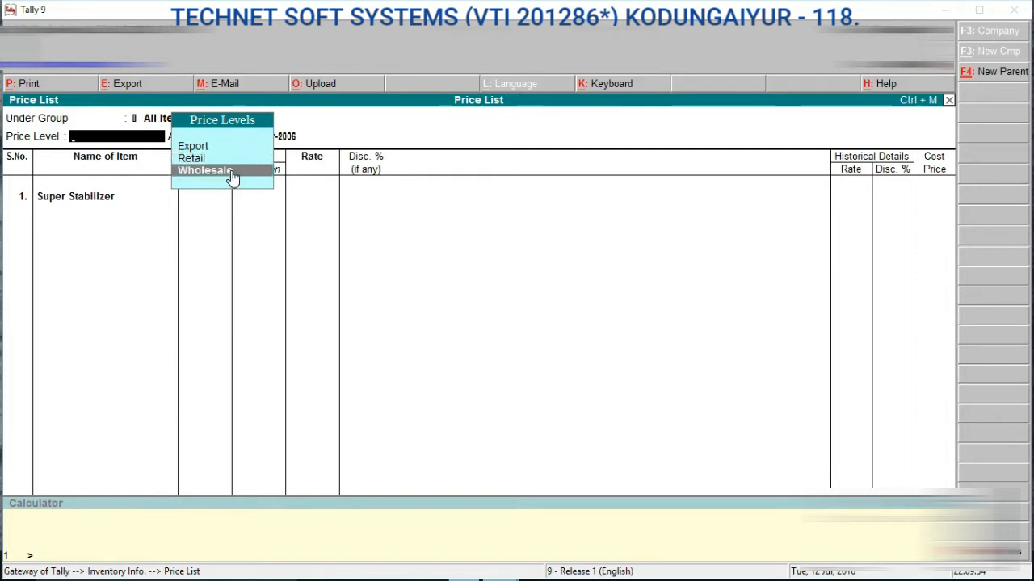
left_click(232, 173)
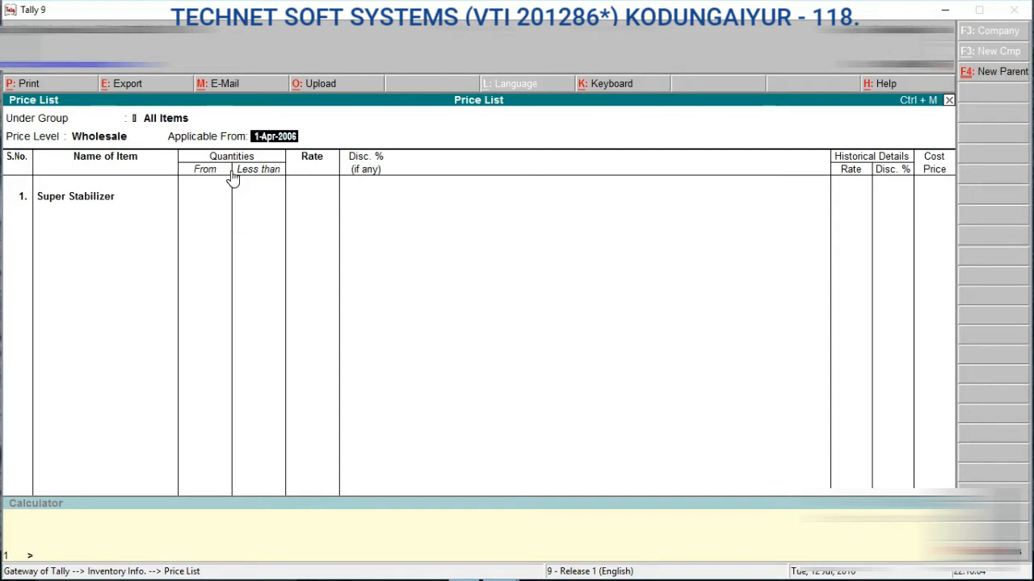
key("Return")
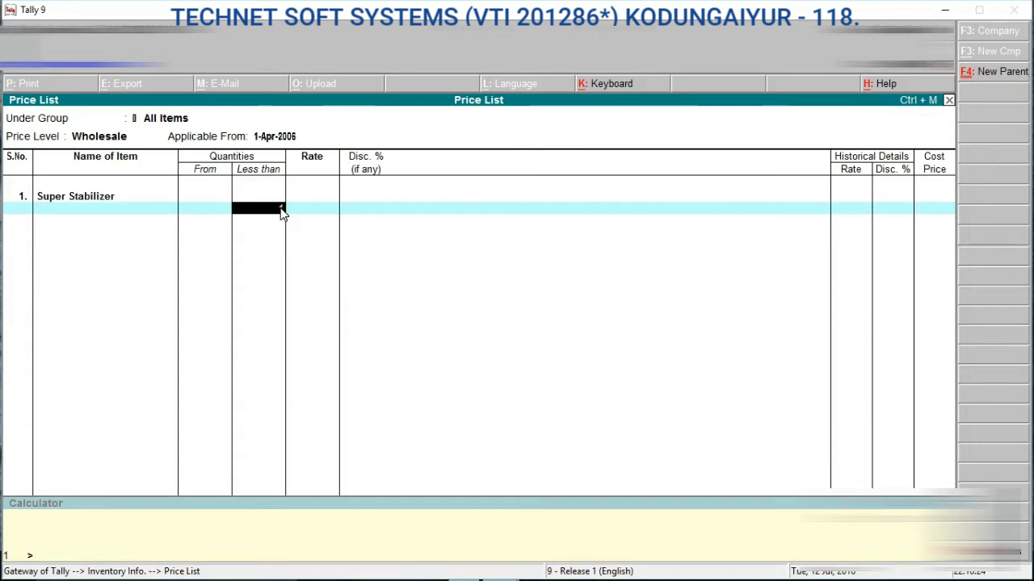
Price Super Stabilizer quantities below 10 nos at a rate of 2500 without a discount.
type("10")
key("Return")
type("250")
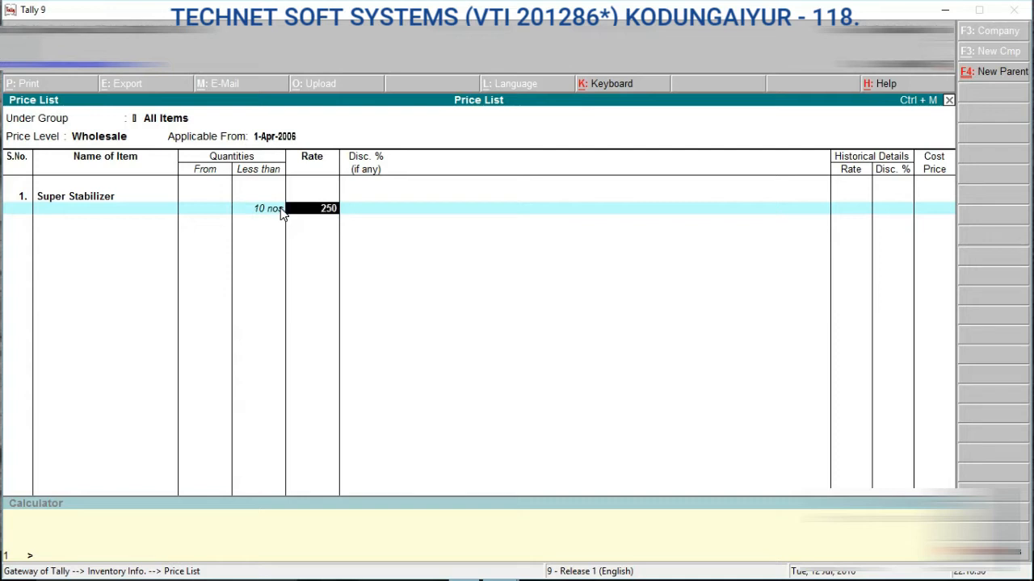
type("0")
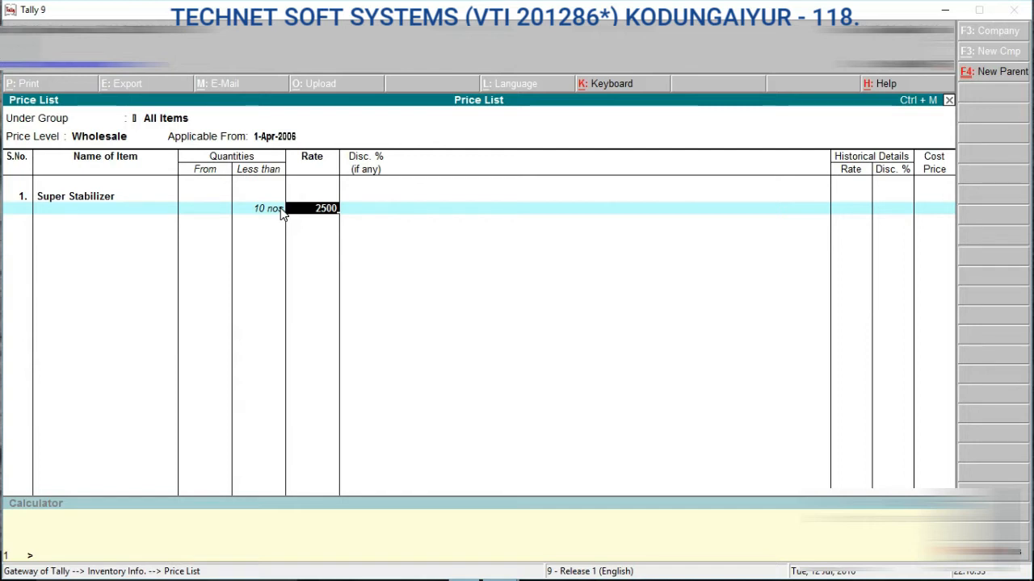
key("Return")
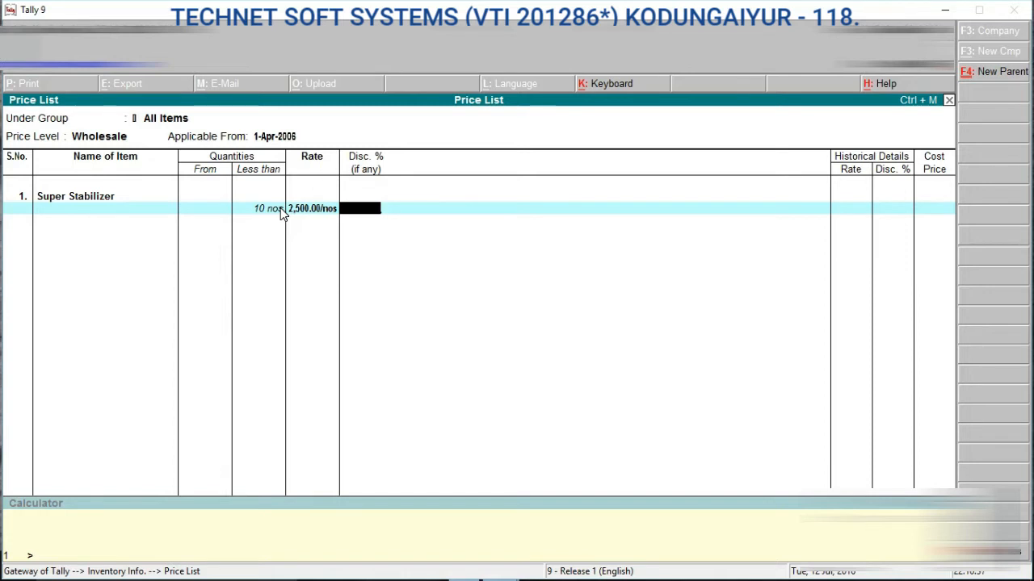
key("Return")
Add a Super Stabilizer price slab from 10 to less than 50 nos at 2400 with a 5% discount.
type("50")
key("Return")
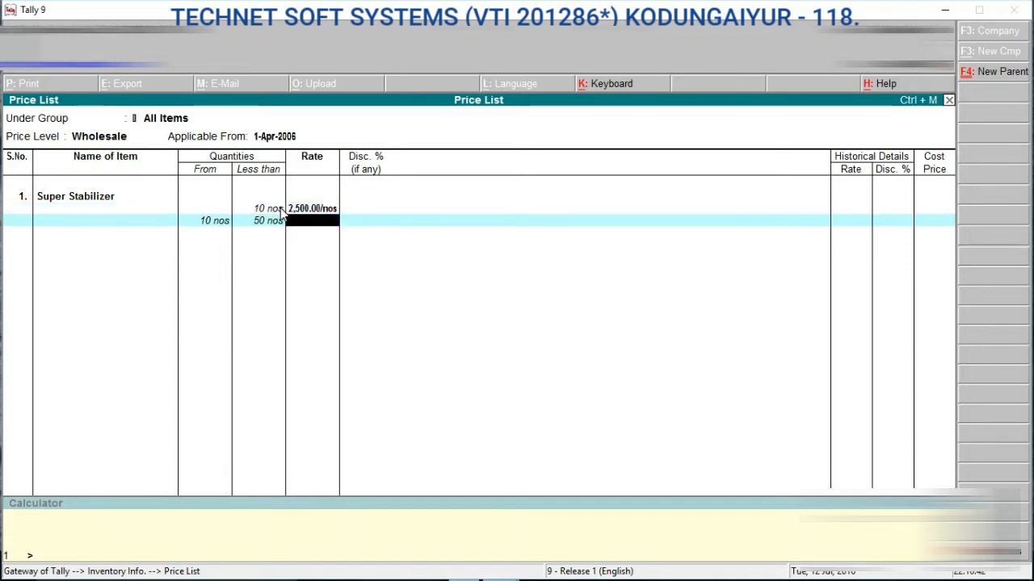
type("2400")
key("Return")
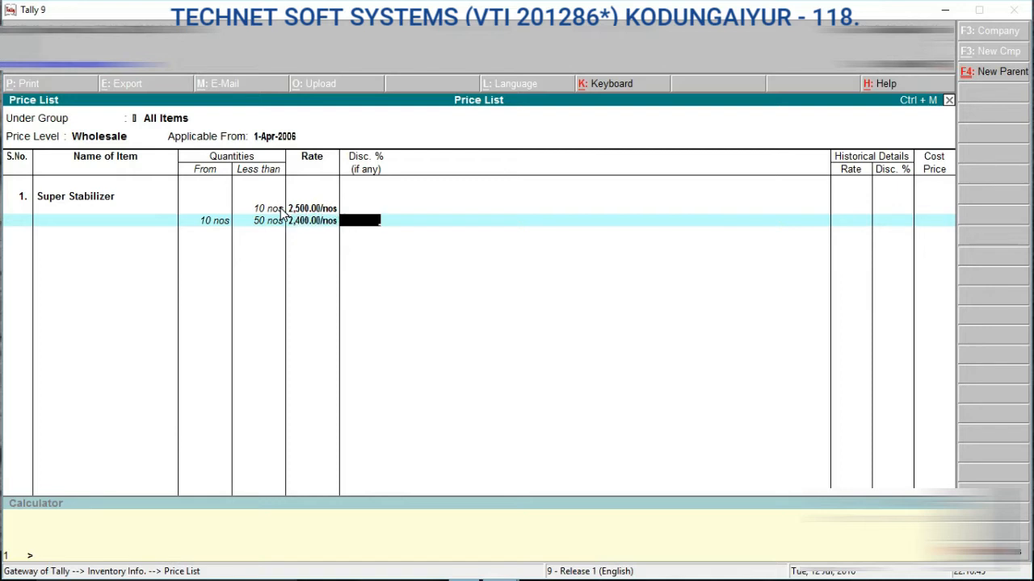
type("1")
type("5")
key("Return")
Add a Super Stabilizer price slab from 50 to less than 100 nos at 2250 with a 10% discount.
type("100")
key("Return")
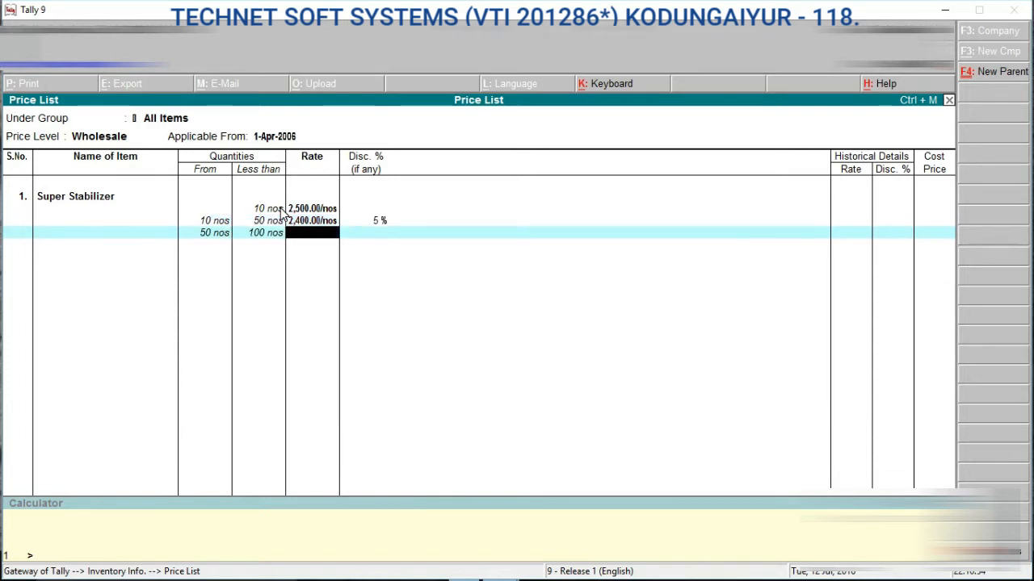
type("2250")
key("Return")
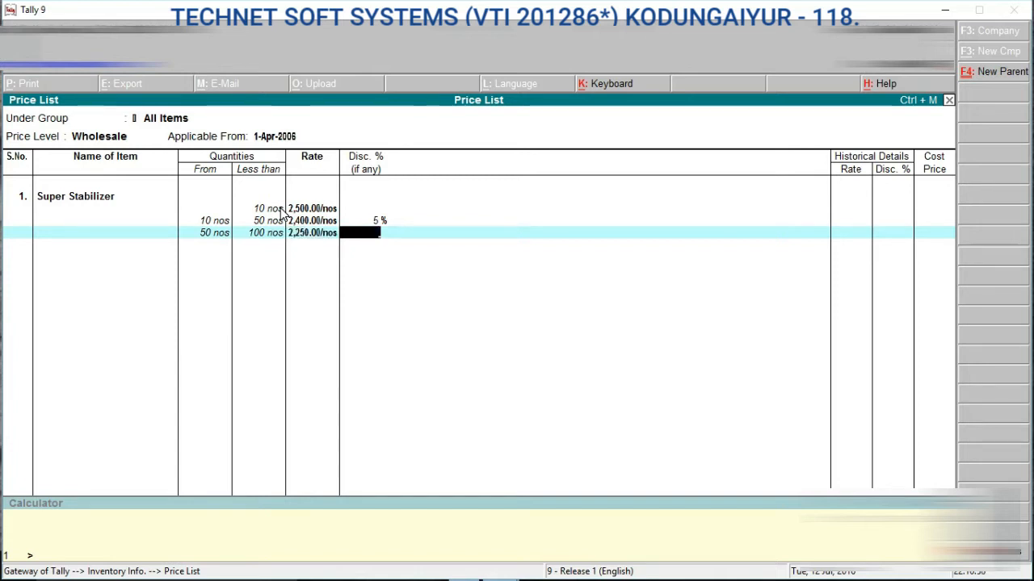
type("10")
key("Return")
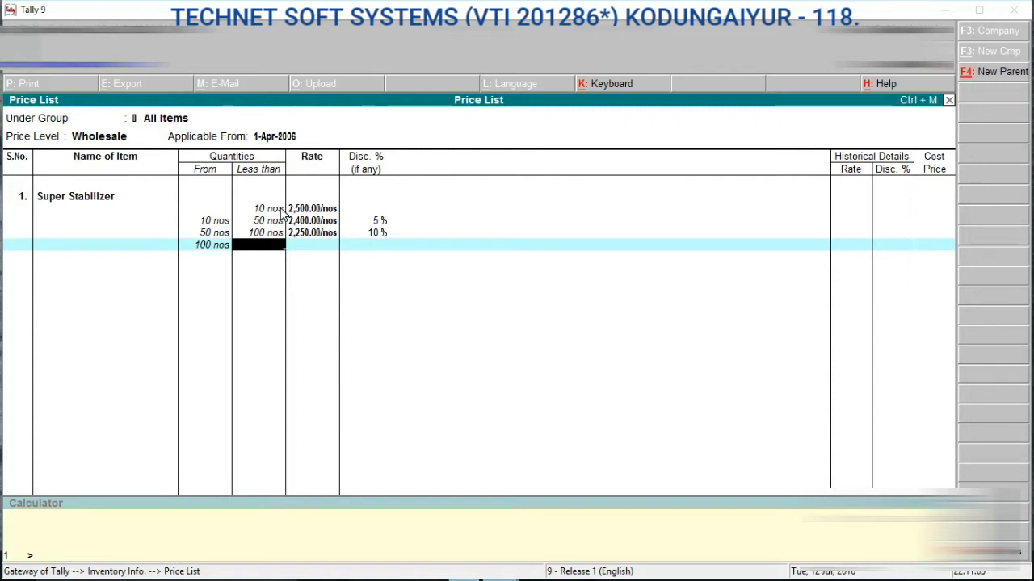
Add a Super Stabilizer price slab from 100 nos upward at 2000 with a 15% discount and save the price list.
key("Return")
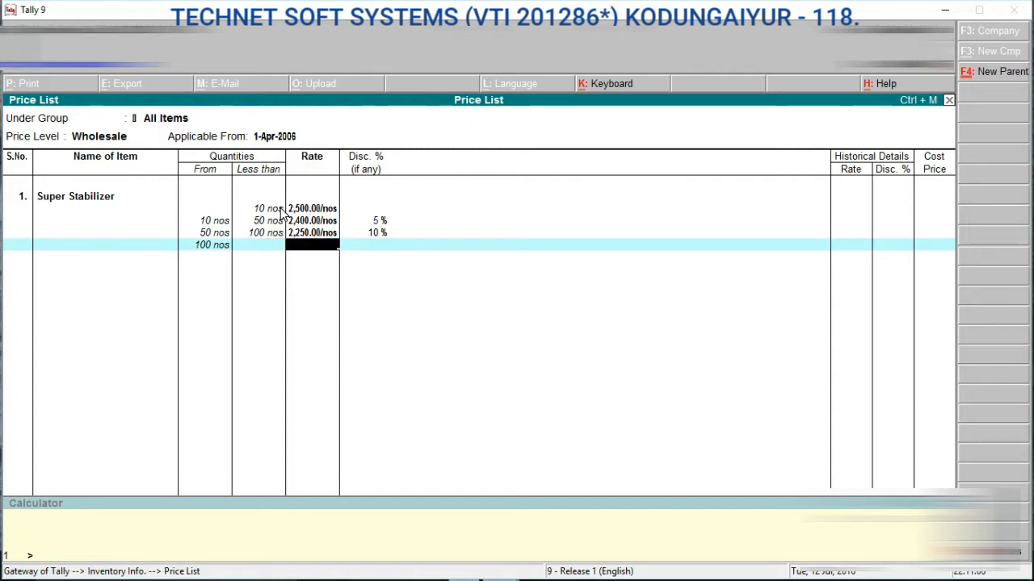
type("2000")
key("Return")
type("15")
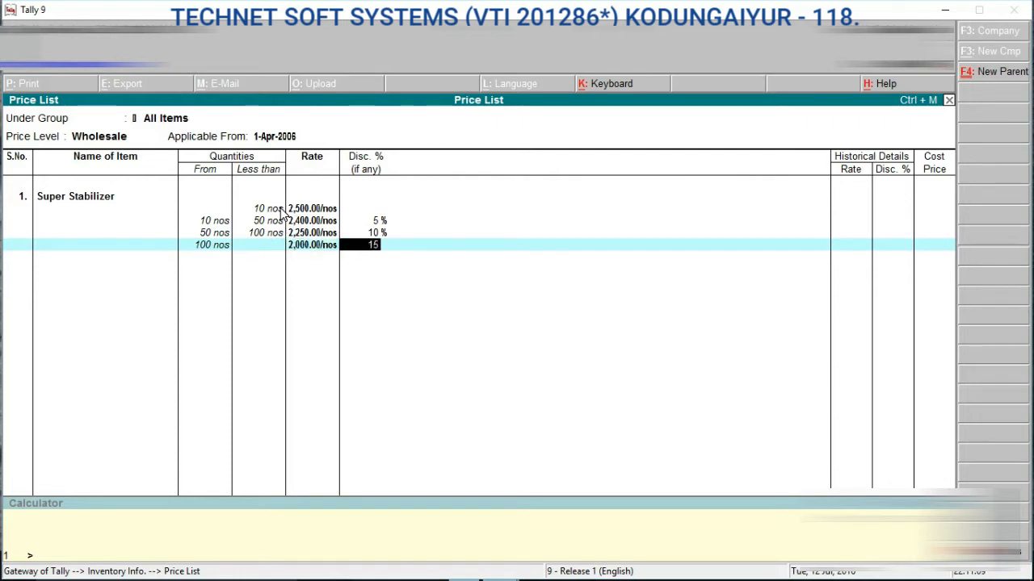
key("Return")
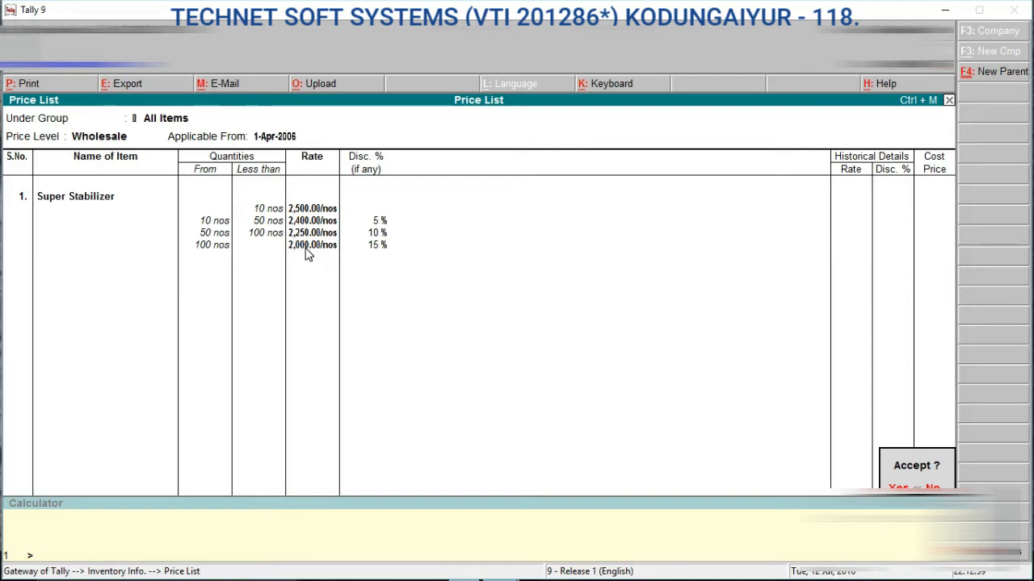
key("y")
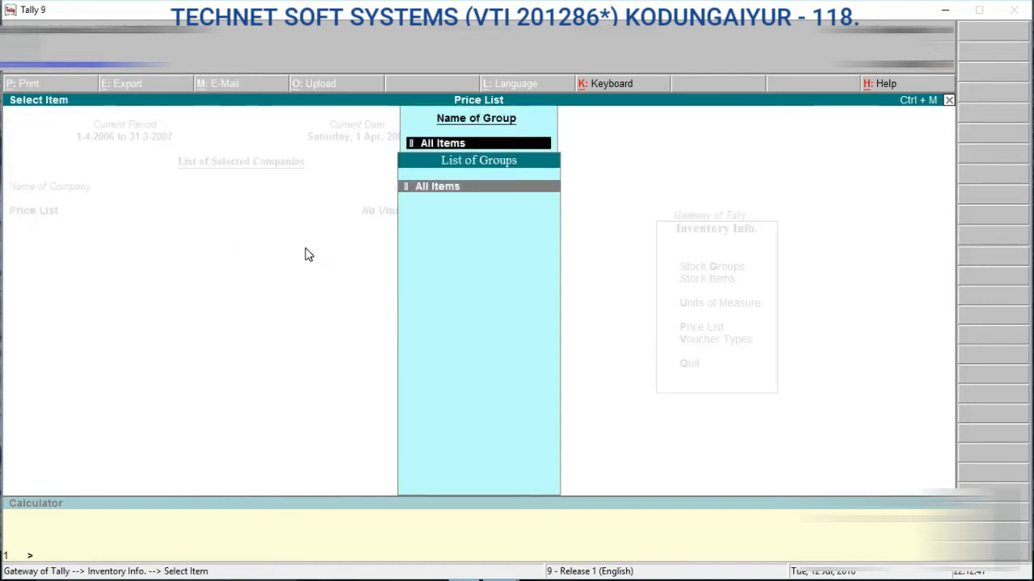
Open the Wholesale price list for All Items again and make it applicable from 1-Aug-2006.
key("Return")
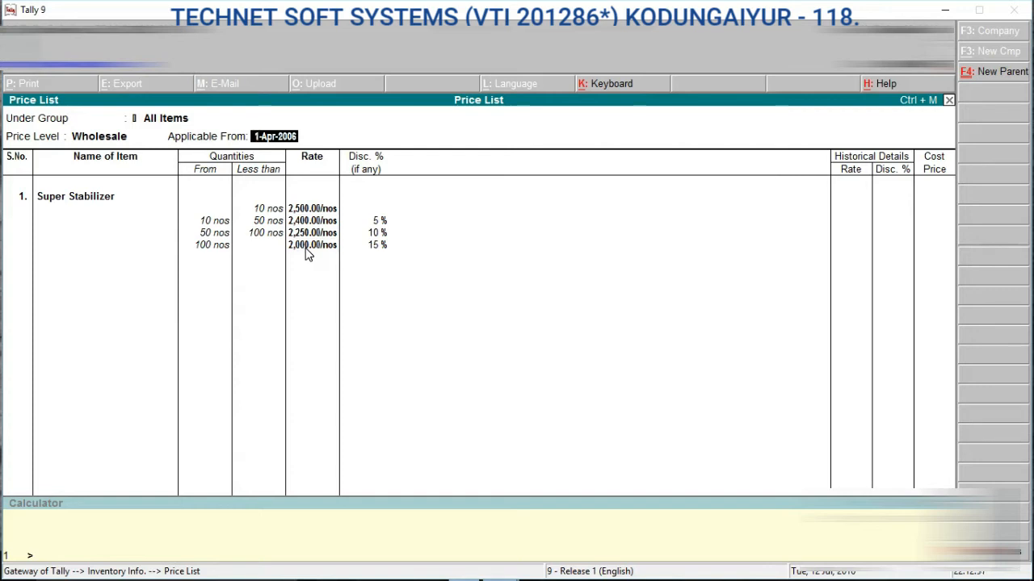
left_click(307, 253)
key("BackSpace")
key("BackSpace")
key("BackSpace")
key("BackSpace")
key("BackSpace")
key("BackSpace")
key("BackSpace")
key("BackSpace")
key("BackSpace")
key("BackSpace")
key("BackSpace")
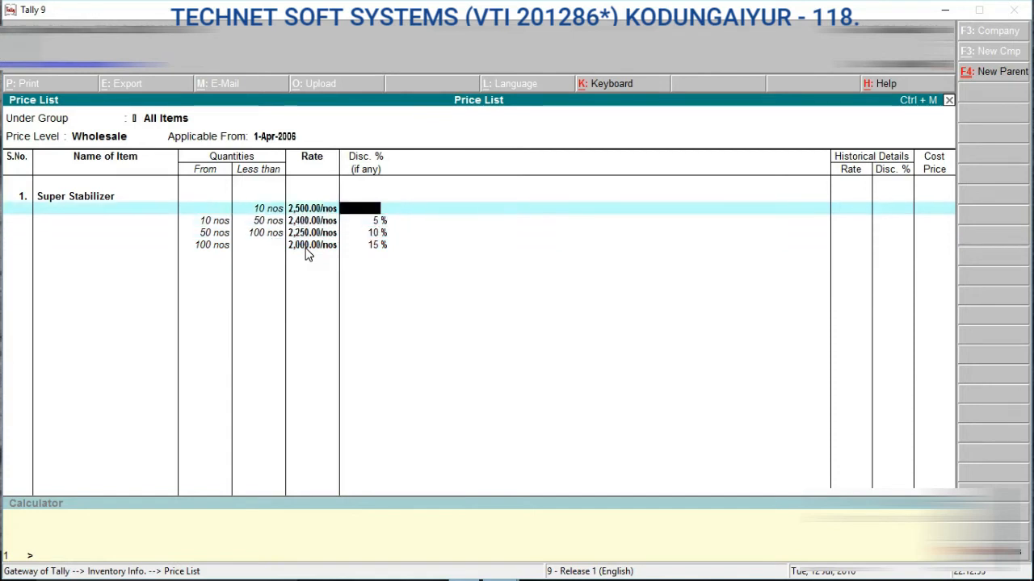
type("1.8")
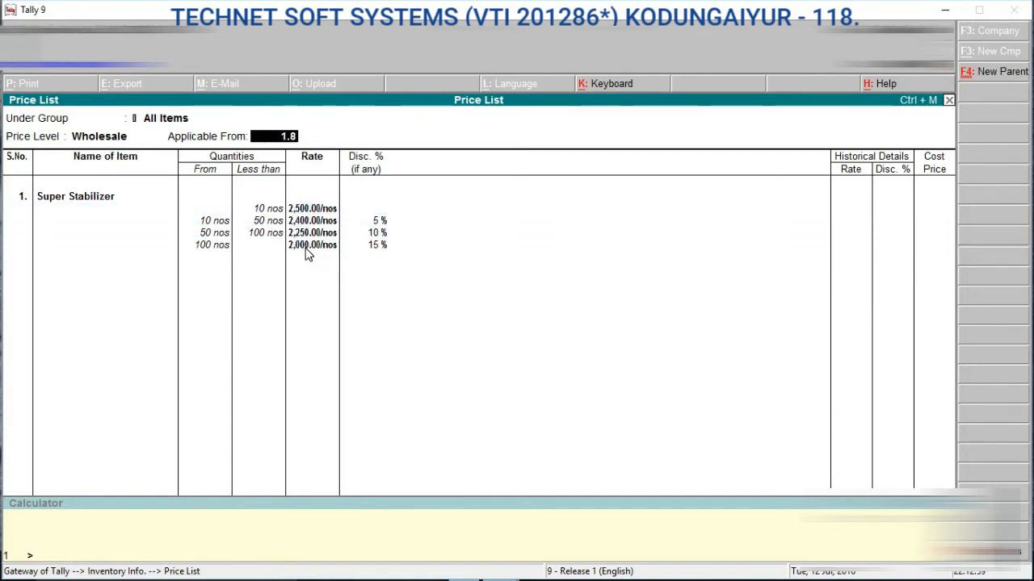
key("Return")
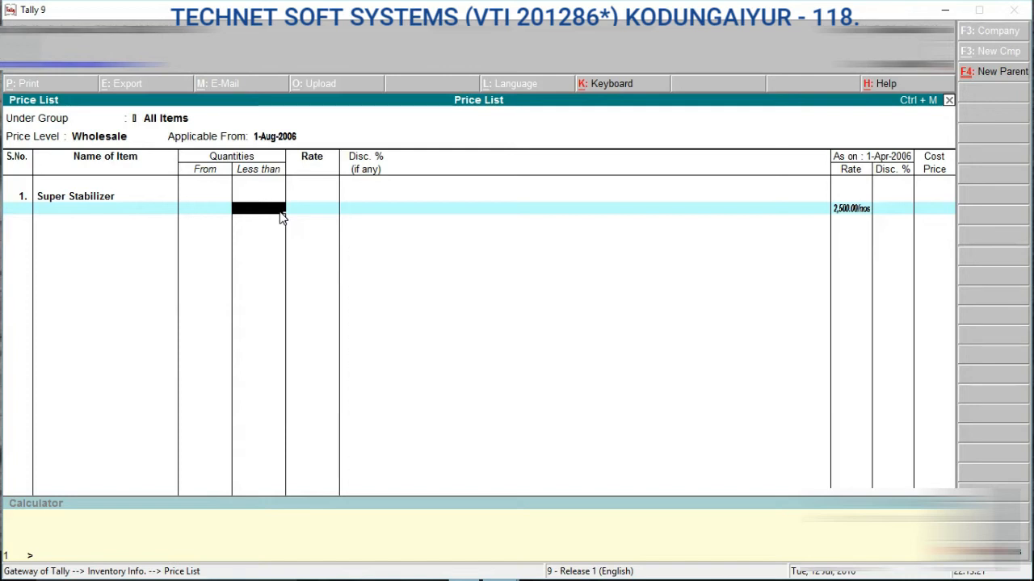
Price Super Stabilizer quantities below 10 nos at 2750 without a discount in the 1-Aug-2006 list.
type("10")
key("Return")
type("2750")
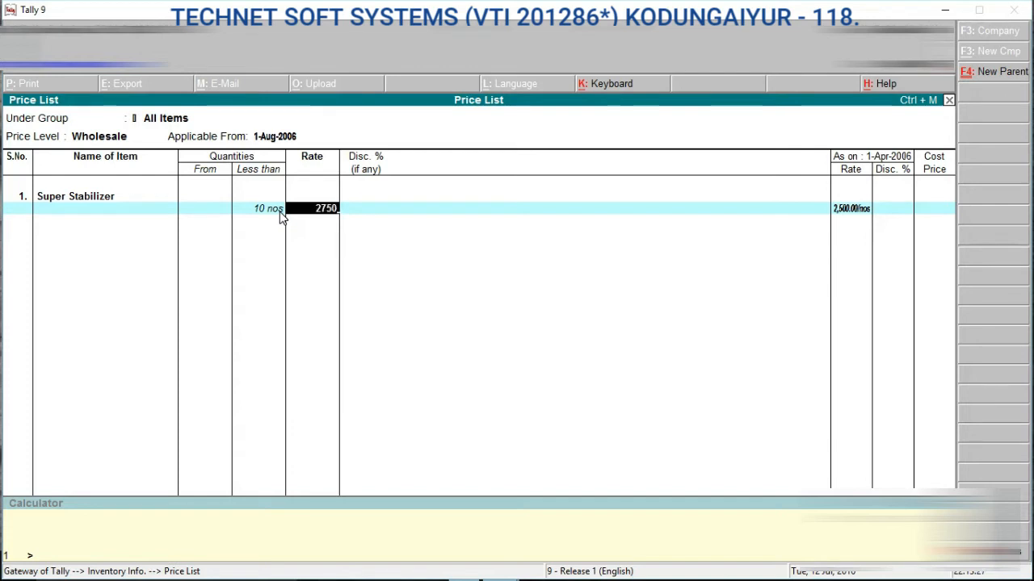
key("Return")
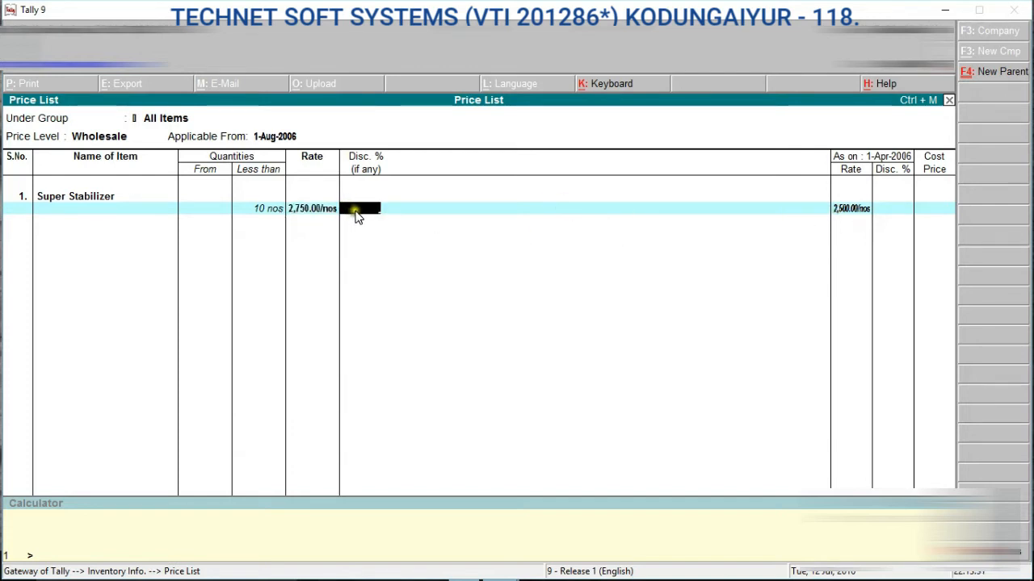
key("Return")
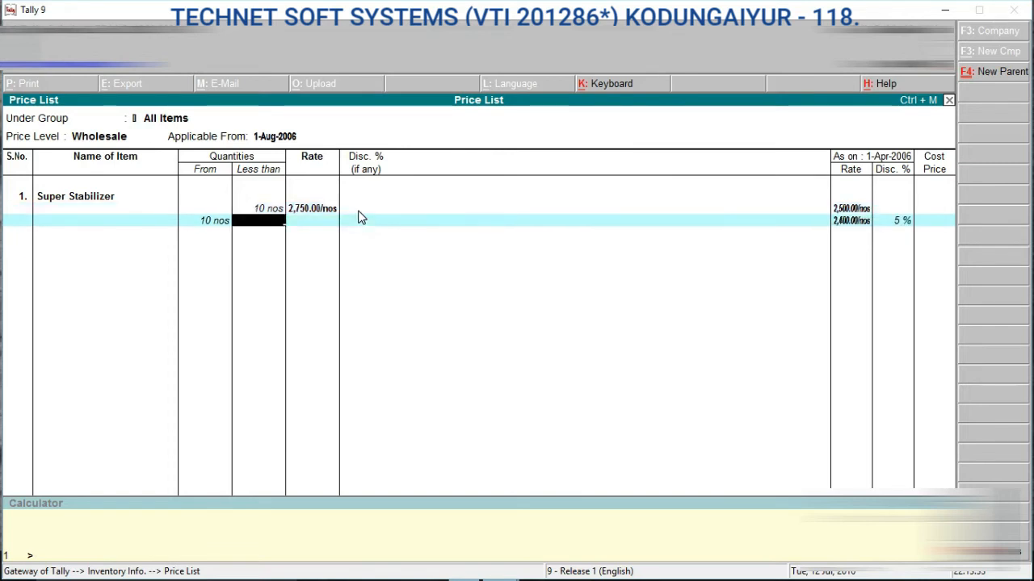
Add a Super Stabilizer price slab from 10 to less than 50 nos at 2650 with a 5% discount.
type("50")
key("Return")
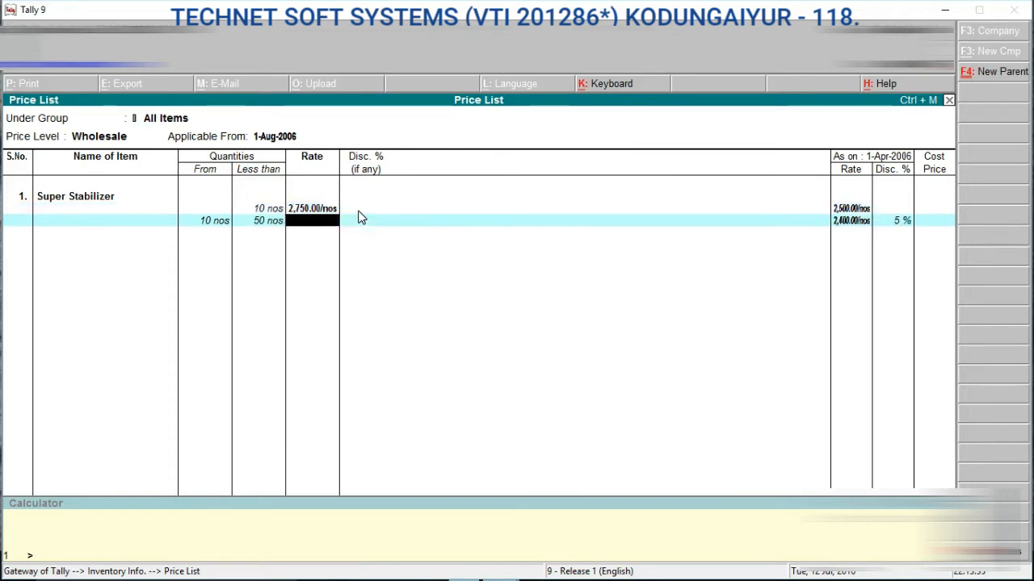
type("2650")
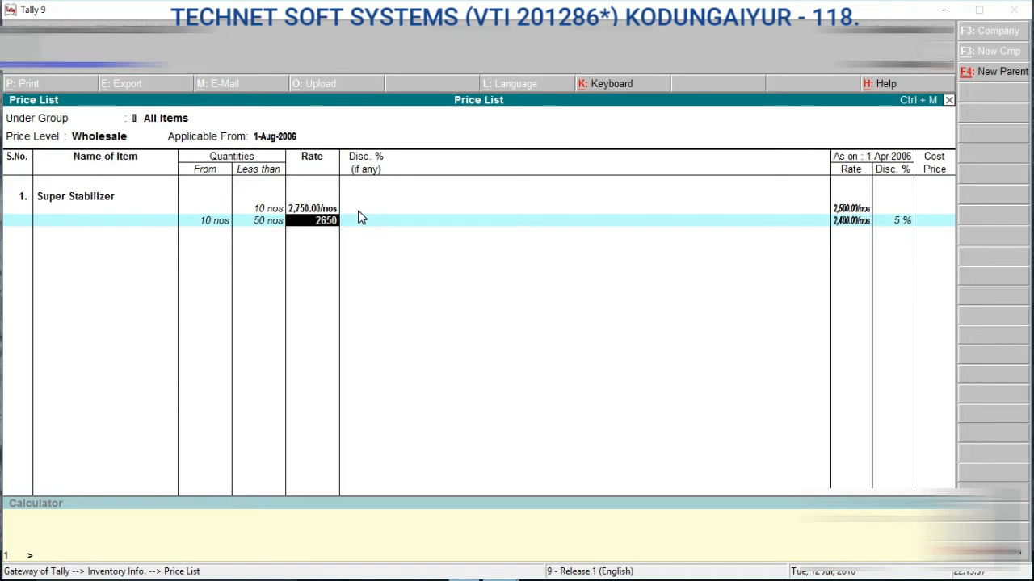
key("Return")
type("5")
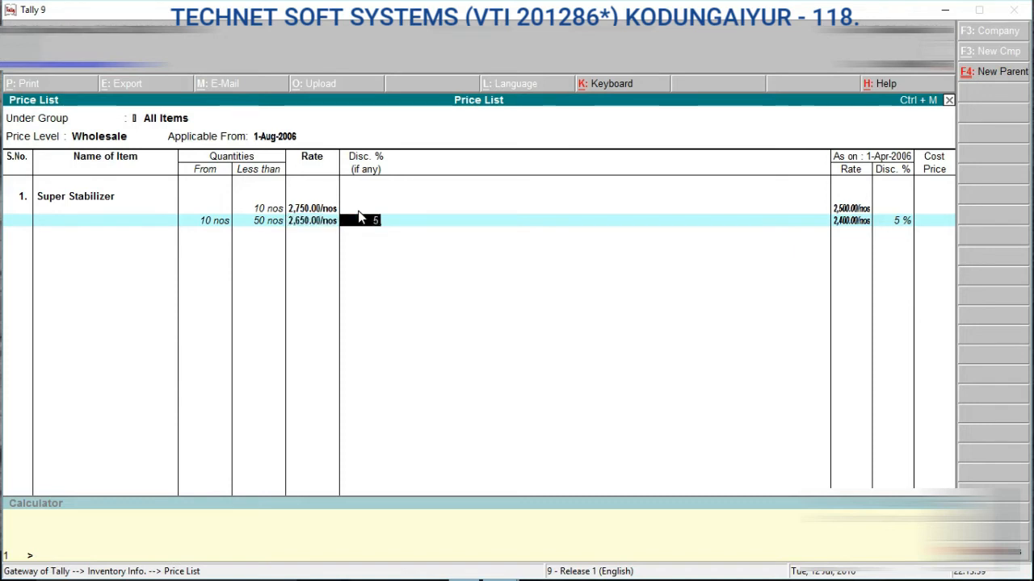
key("Return")
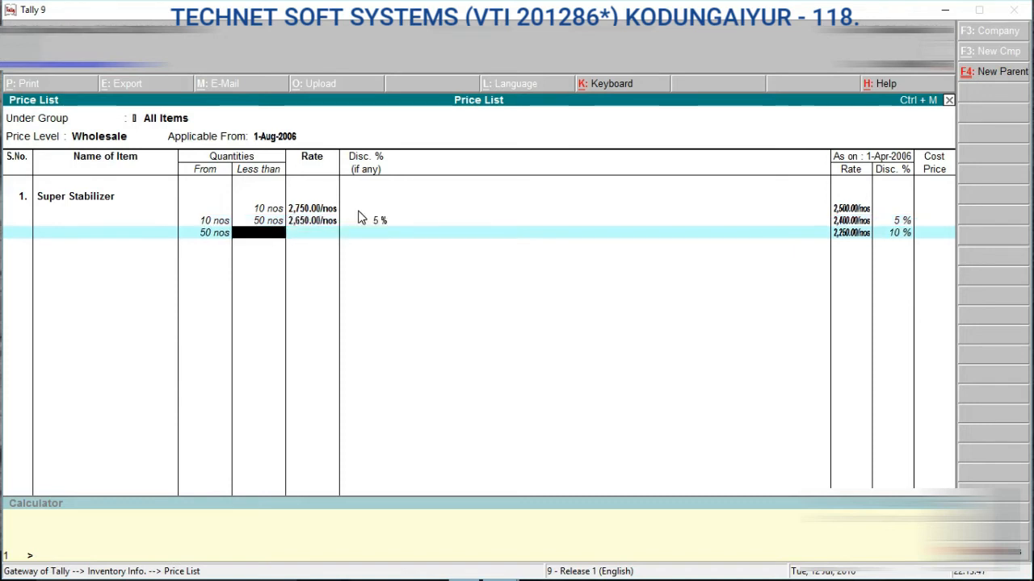
Add a Super Stabilizer price slab from 50 to less than 100 nos at 2500 with a 10% discount.
type("100")
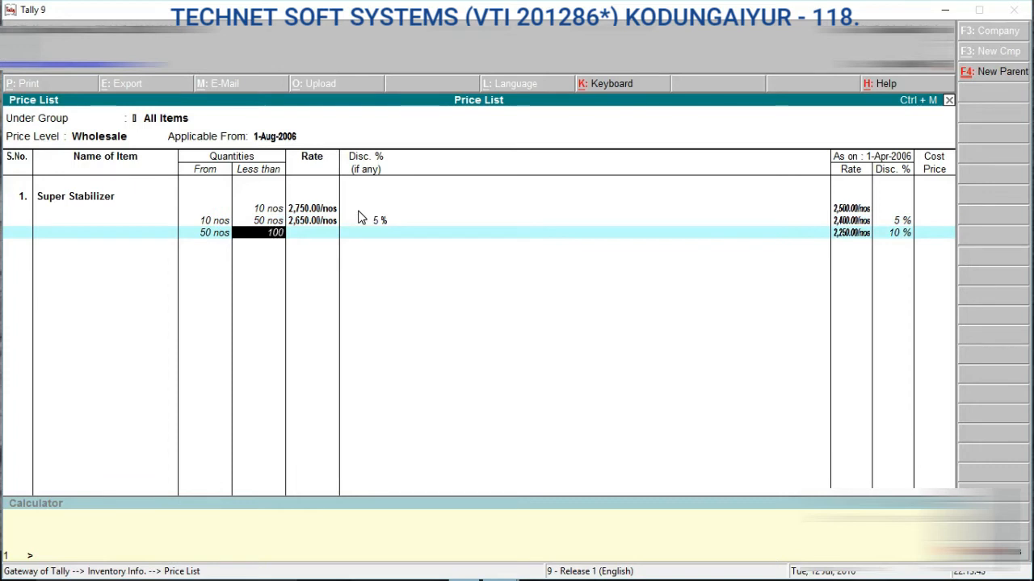
key("Return")
type("2500")
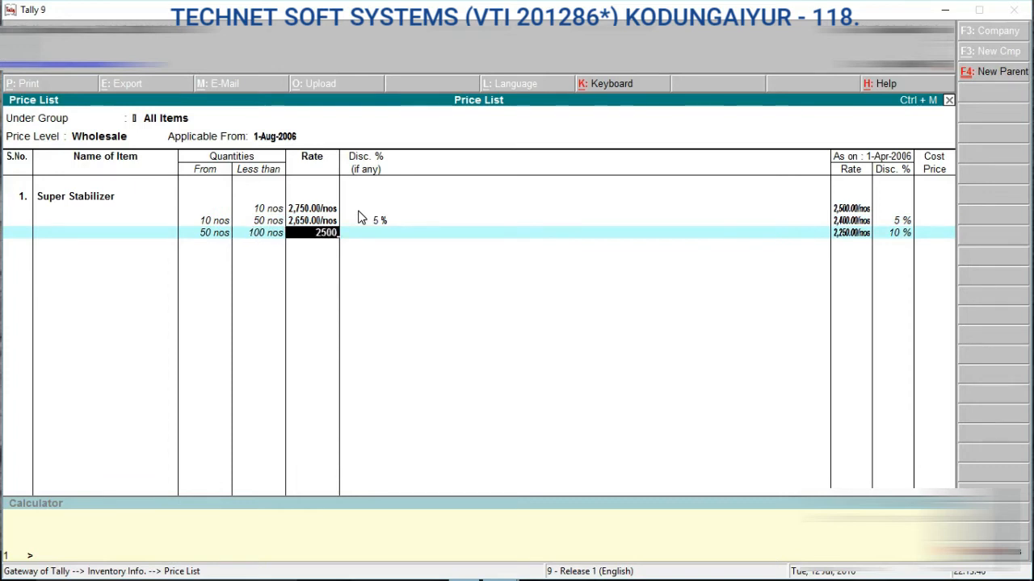
key("Return")
type("10")
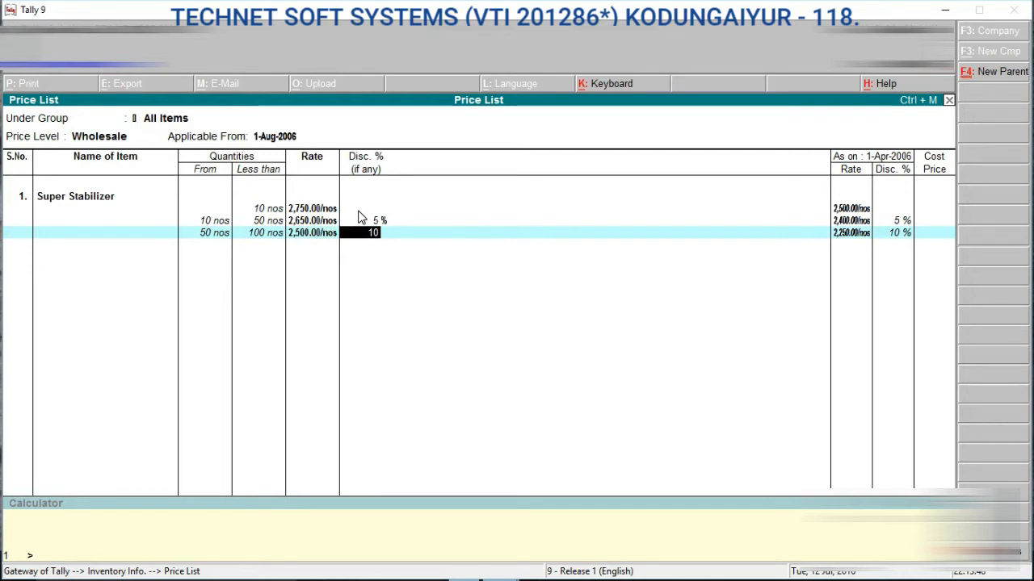
key("Return")
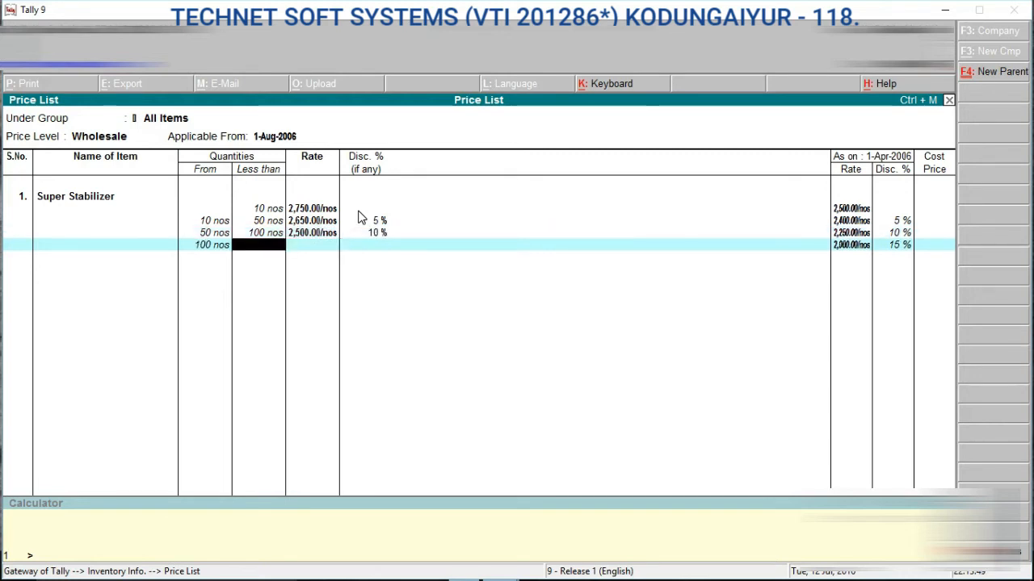
Price Super Stabilizer quantities from 100 nos upward at 2250 with a 15% discount, then save and leave the price list.
key("Return")
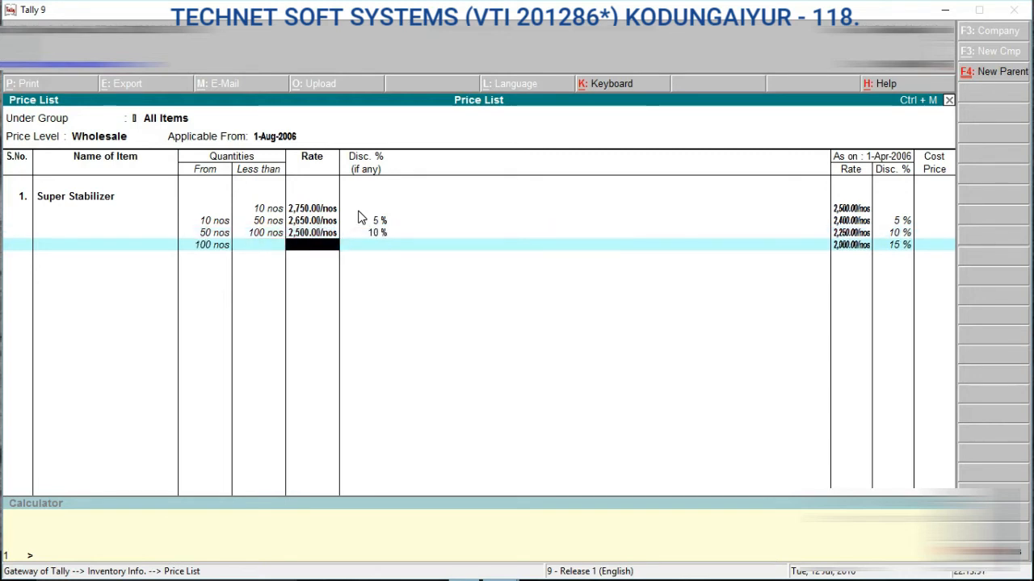
type("2250")
key("Return")
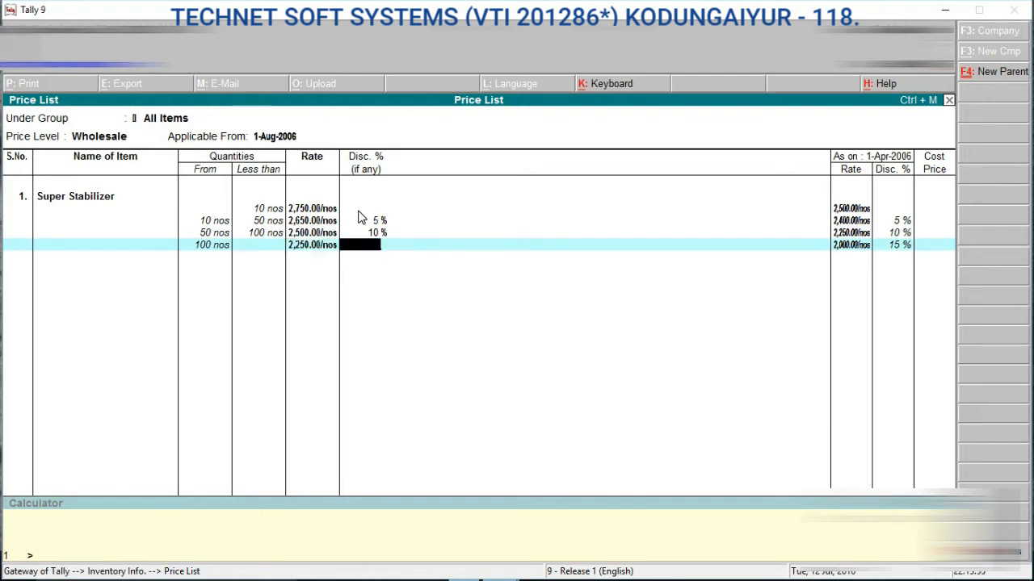
type("15")
key("Return")
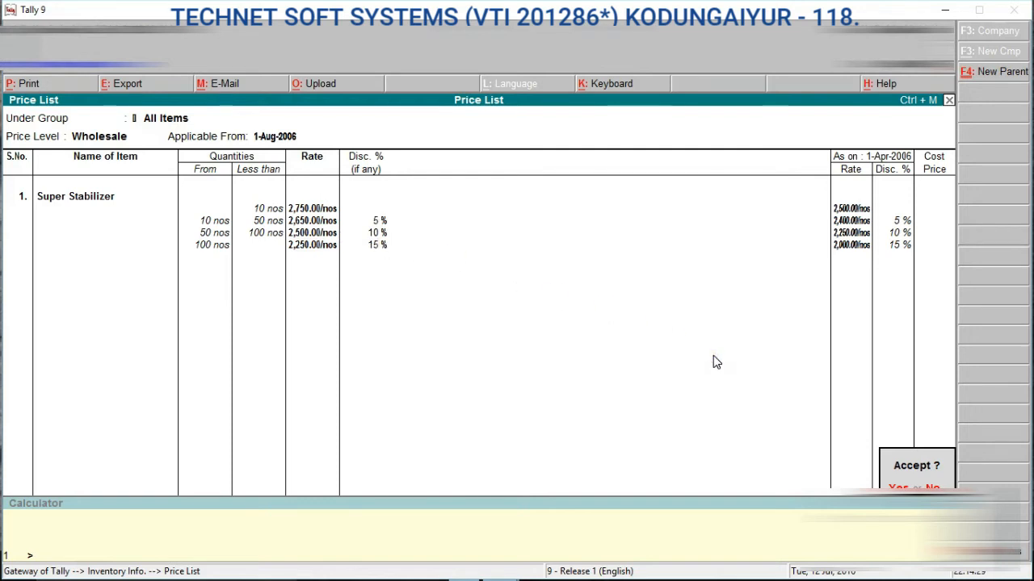
key("Return")
key("Escape")
key("Escape")
key("Escape")
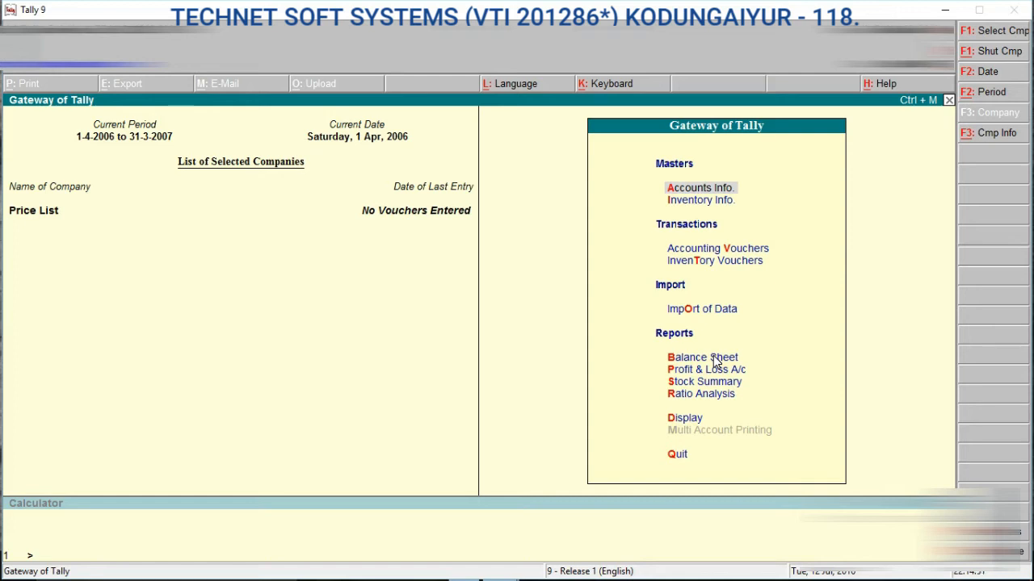
Start a new single ledger with the party's name and no alias.
key("Return")
key("Down")
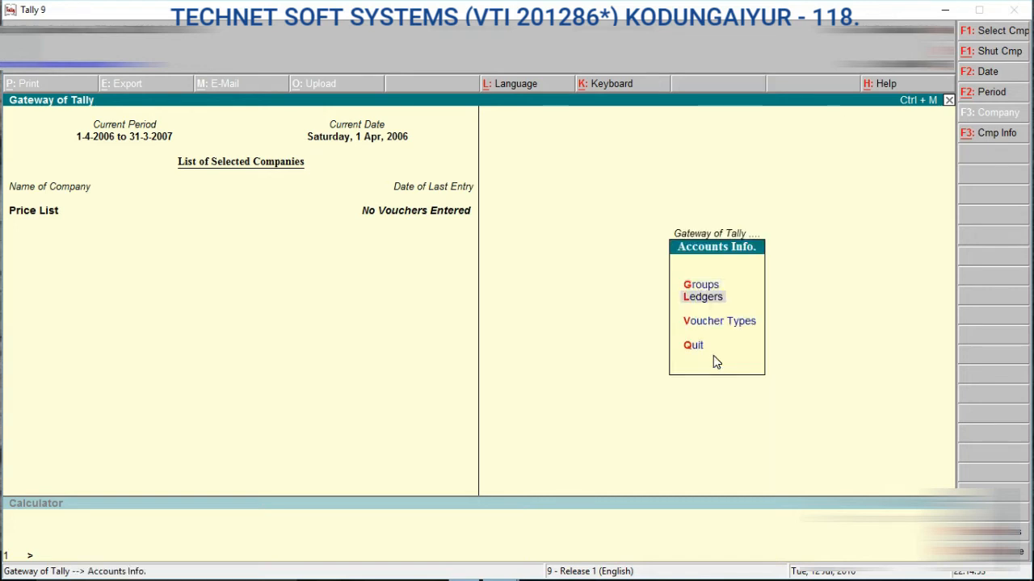
key("Return")
key("Return")
type("Ram")
key("Return")
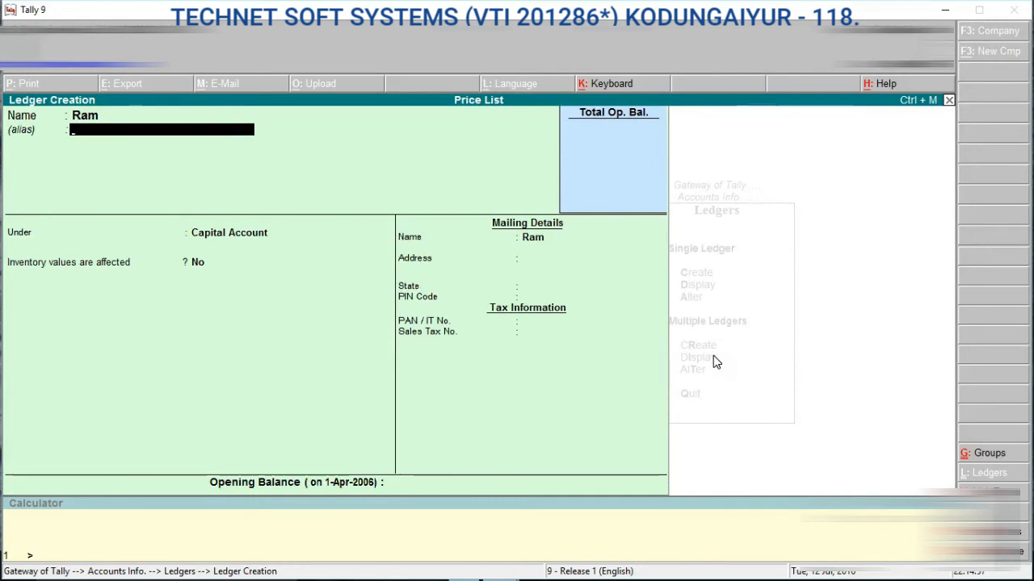
key("Return")
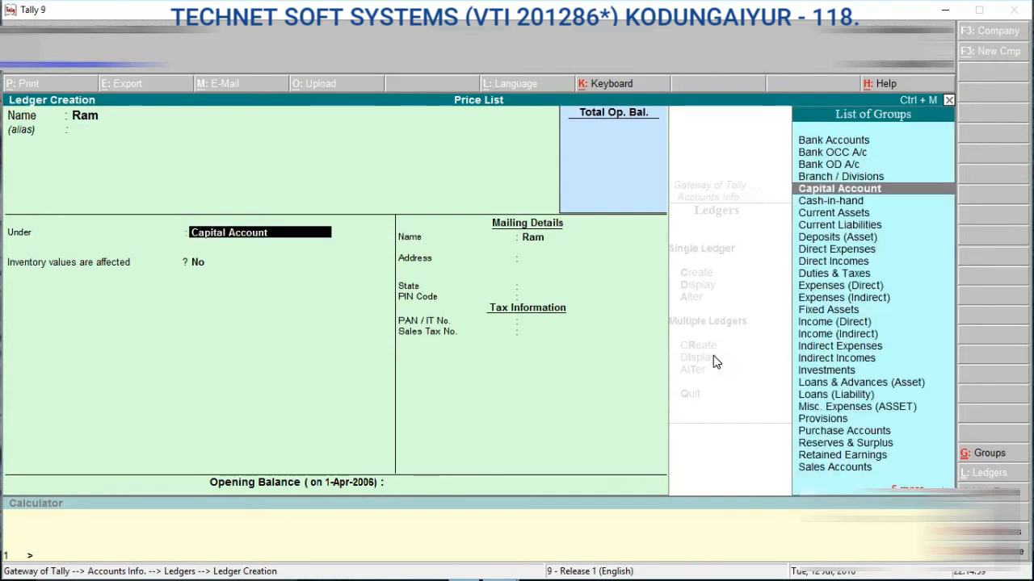
Place the ledger under Sundry Creditors and assign it the Wholesale pricing level.
type("Sun")
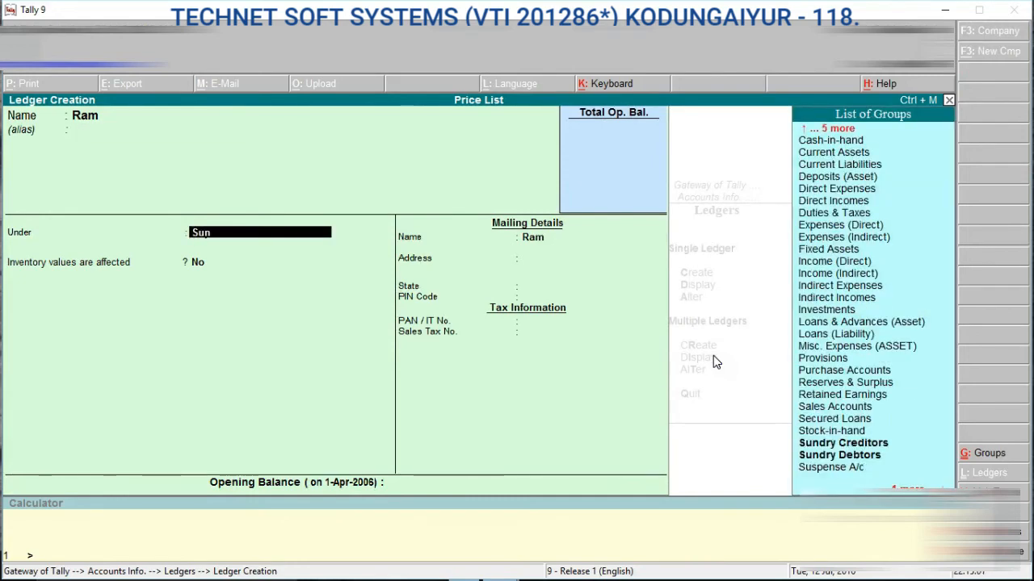
key("Down")
key("Down")
key("Up")
key("Return")
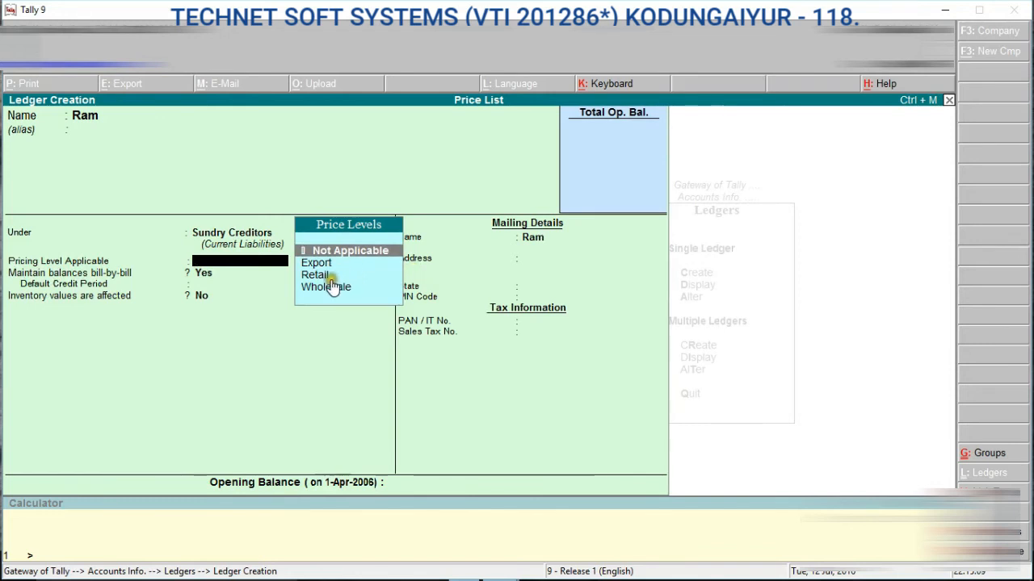
key("Down")
key("Down")
key("Down")
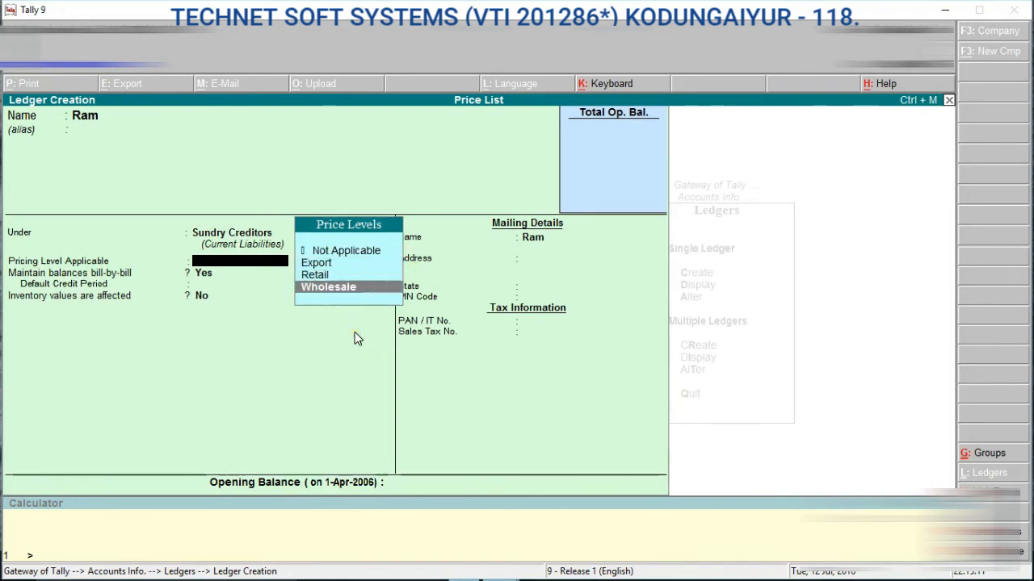
key("Return")
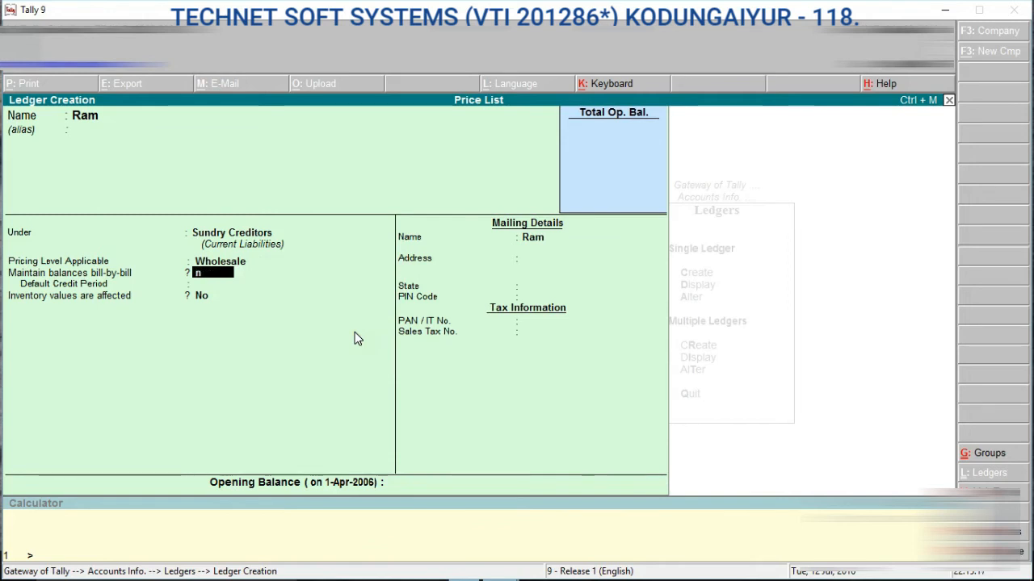
Turn off bill-by-bill balances for the ledger, keep inventory values unaffected, and save it before leaving ledger creation.
key("n")
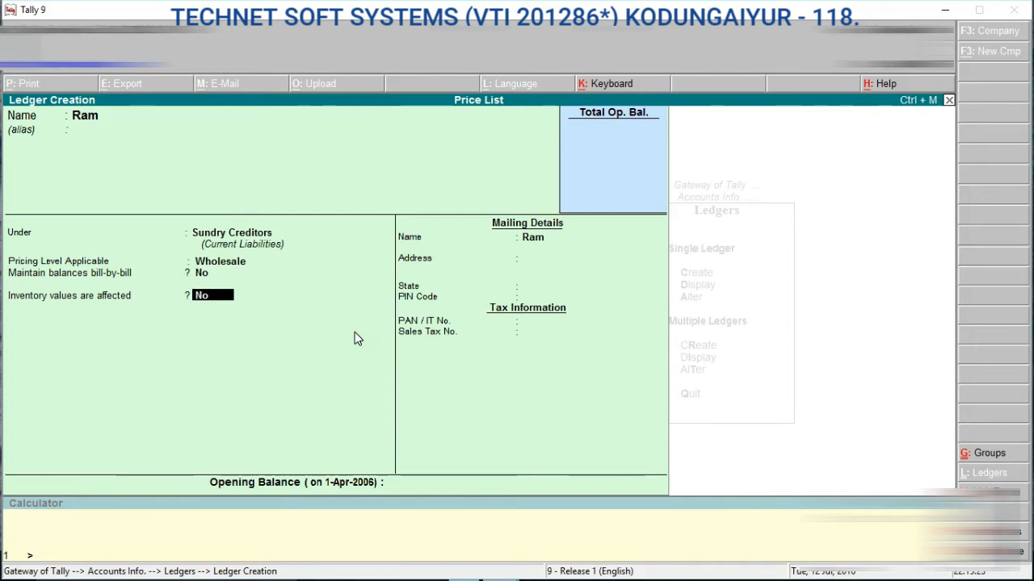
key("Return")
key("Return")
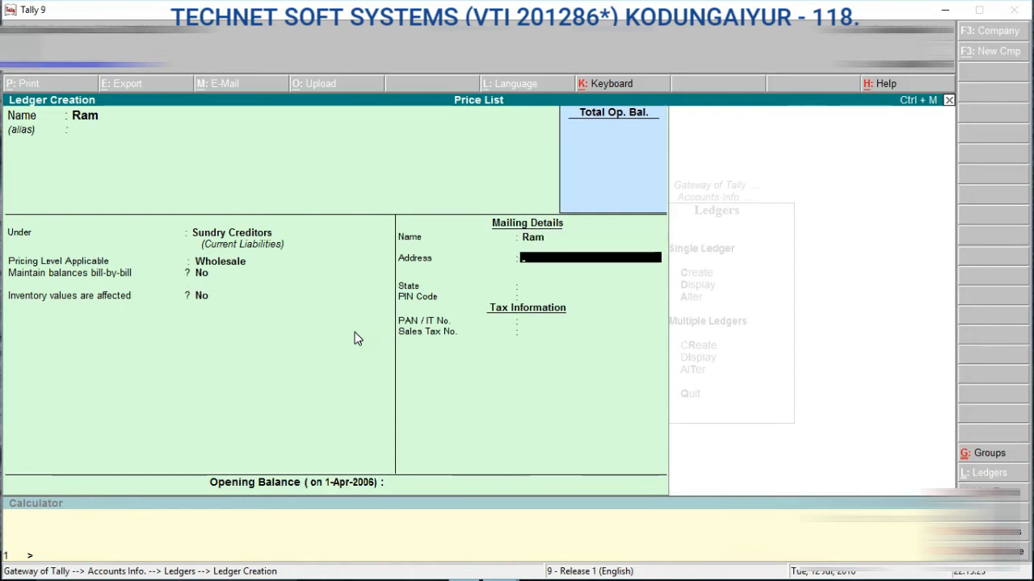
key("ctrl+a")
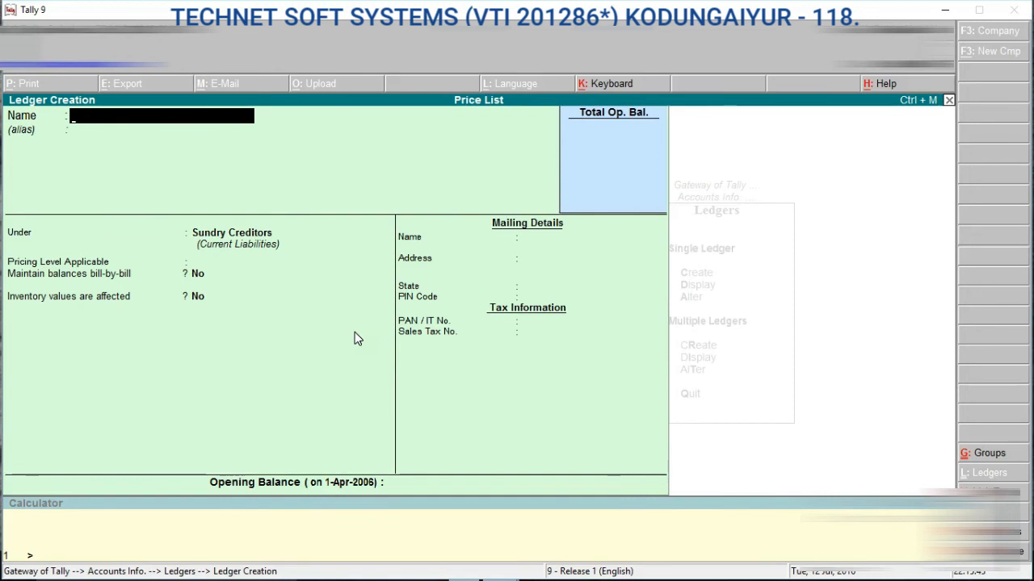
key("Escape")
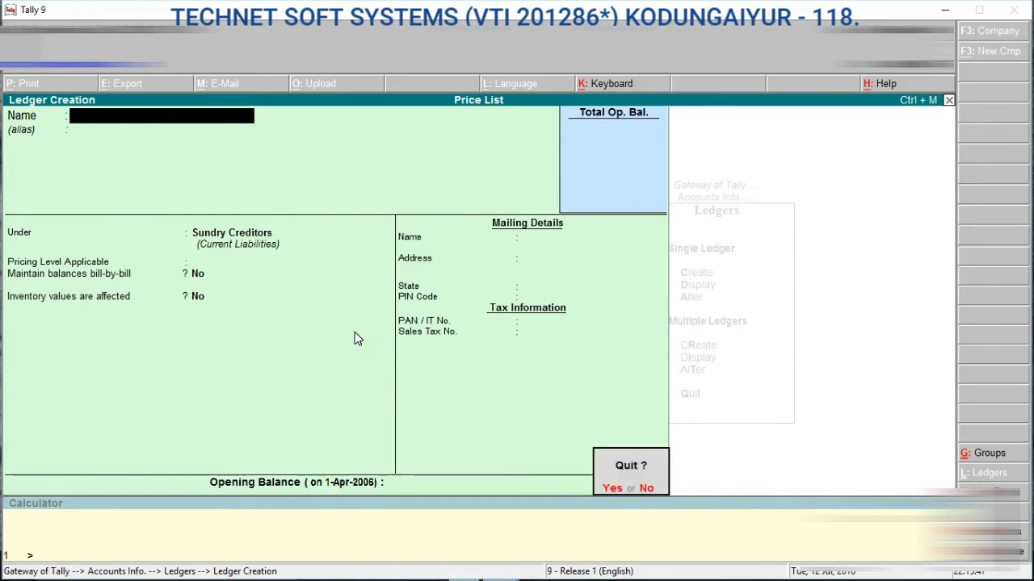
key("y")
key("Escape")
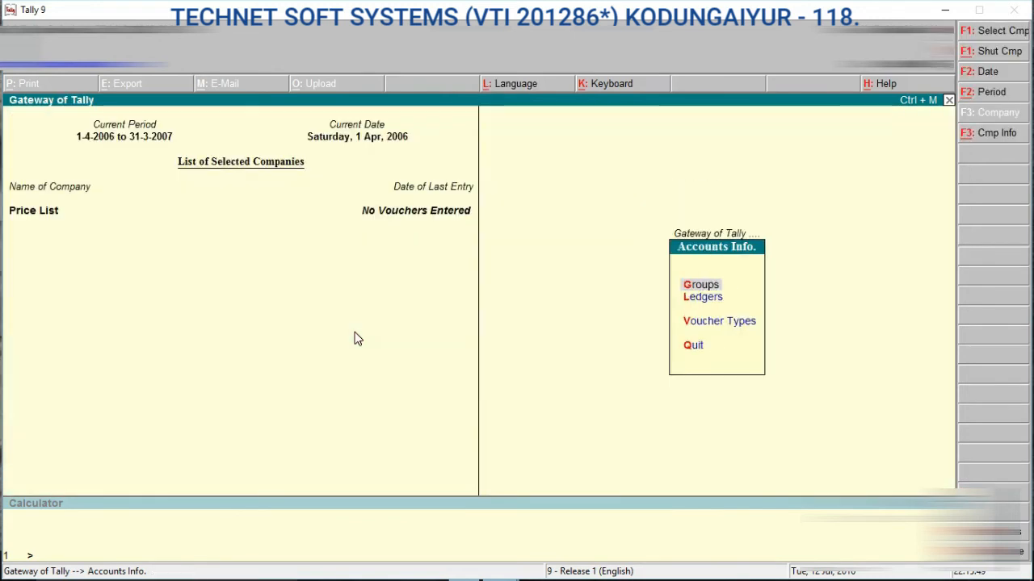
Leave the accounts masters and start a new sales voucher in accounting voucher entry.
key("Escape")
key("Down")
key("Down")
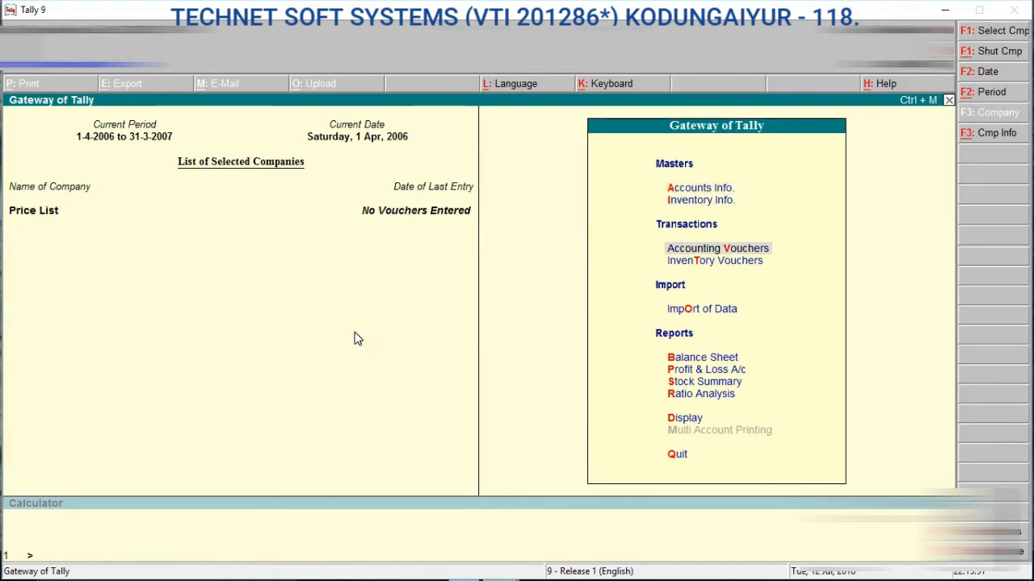
key("Return")
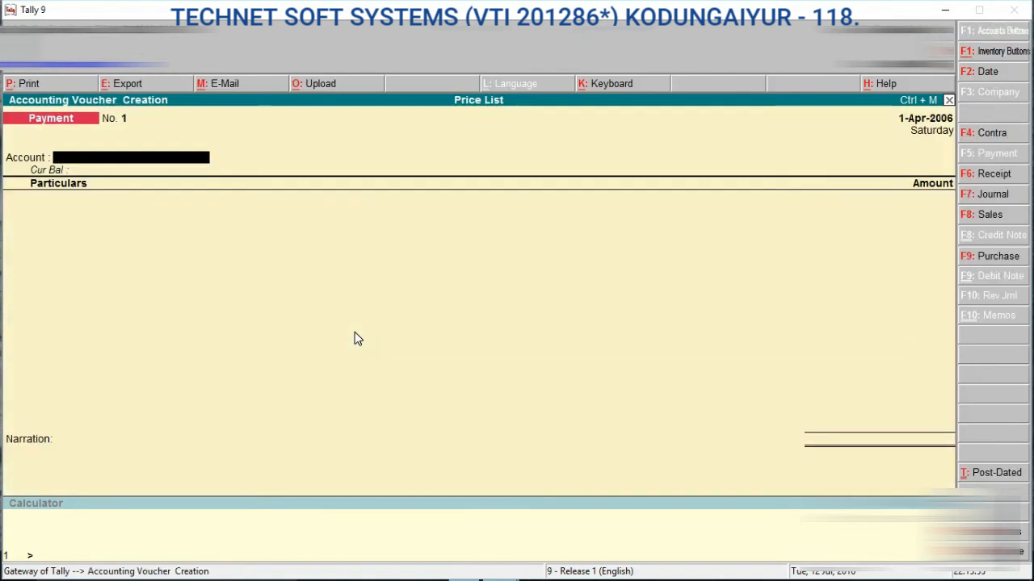
key("F8")
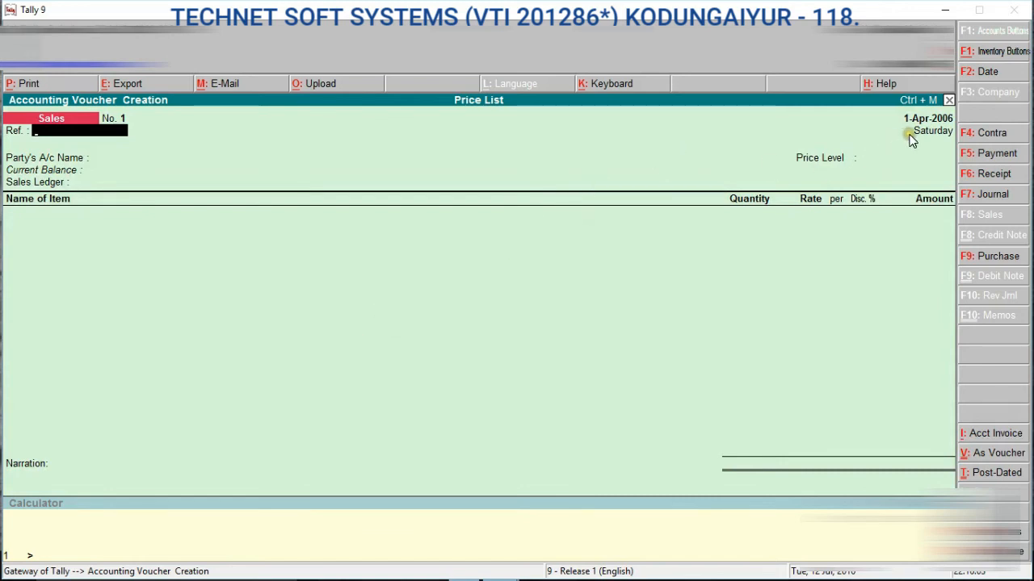
Choose the Wholesale-level party ledger for the sale, leaving the reference, despatch and order details blank.
key("Return")
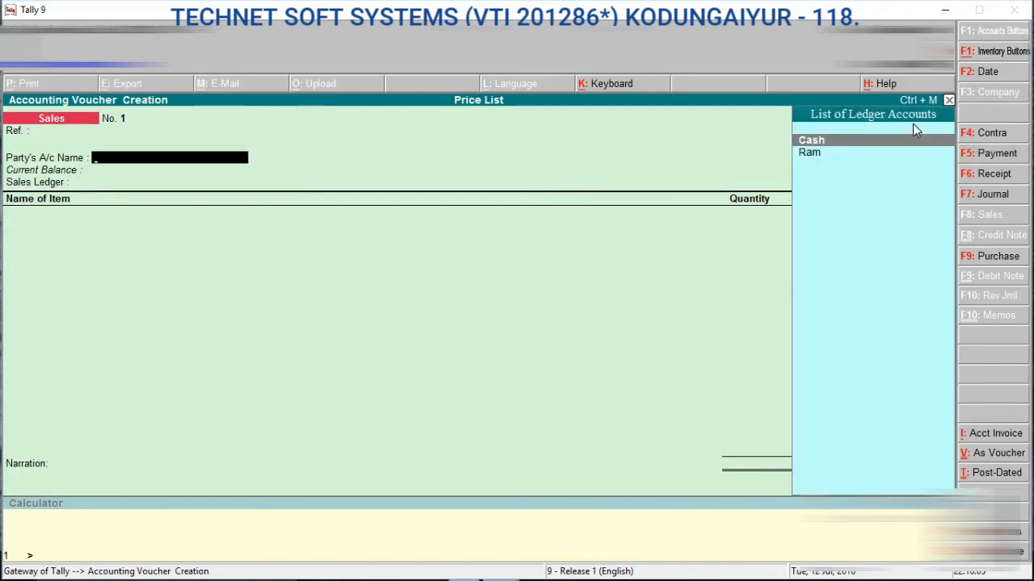
key("Down")
key("Return")
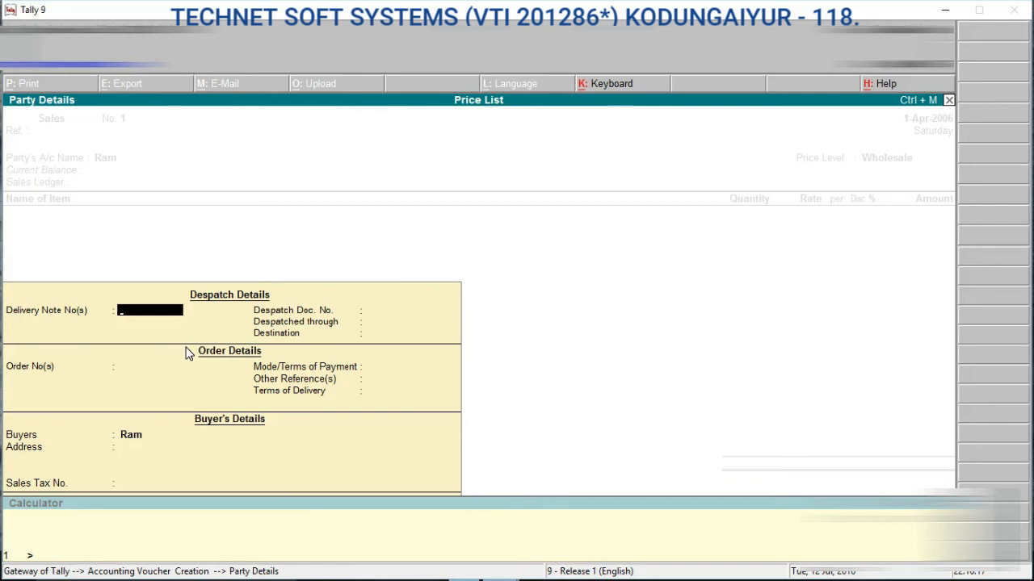
key("ctrl+a")
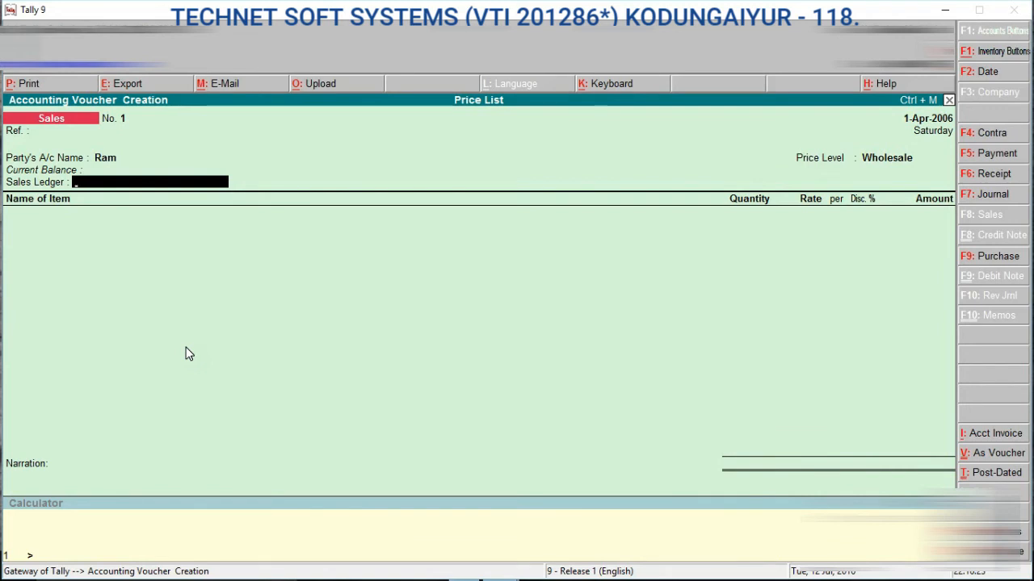
Create a Sales ledger from within the voucher under Sales Accounts, with inventory values affected, and use it as the sales ledger.
key("alt+c")
type("Sales")
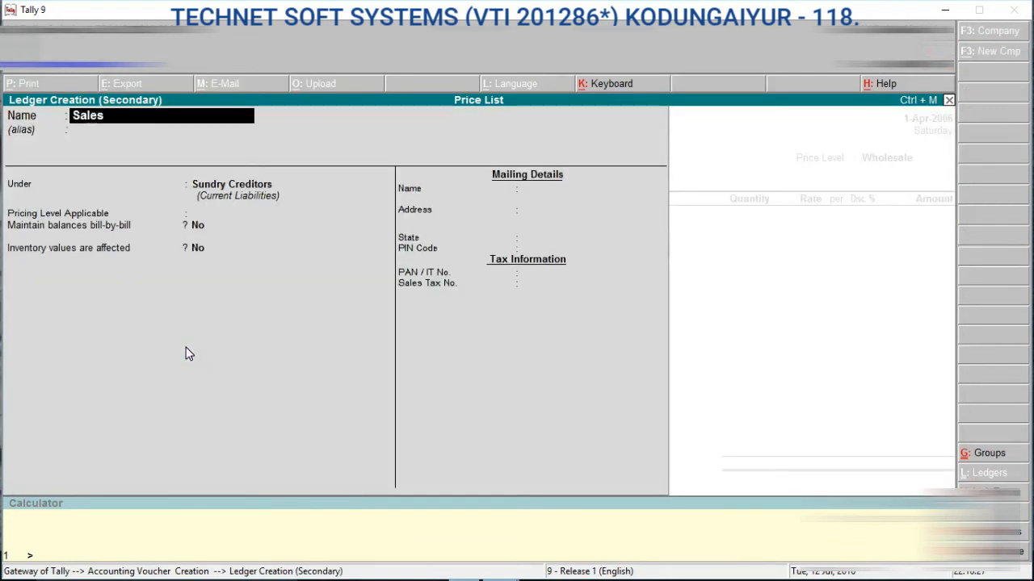
key("Return")
key("Return")
type("Sa")
key("Down")
key("Up")
key("Return")
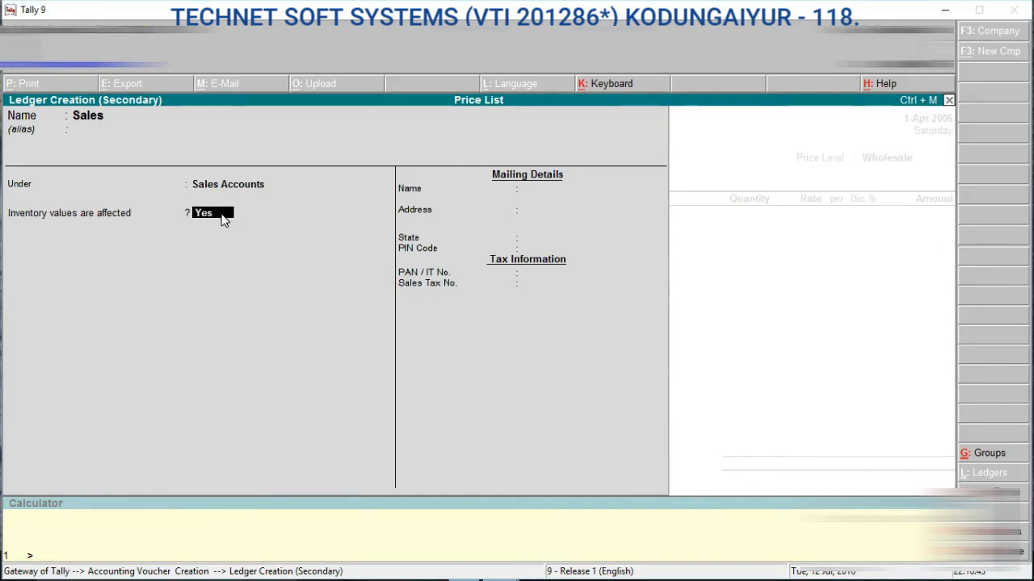
key("Return")
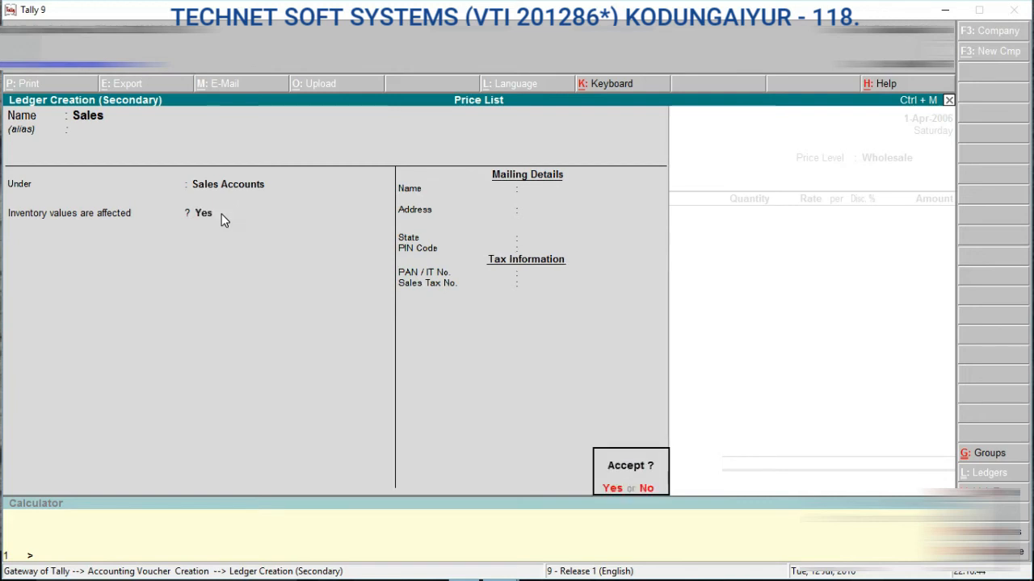
key("Return")
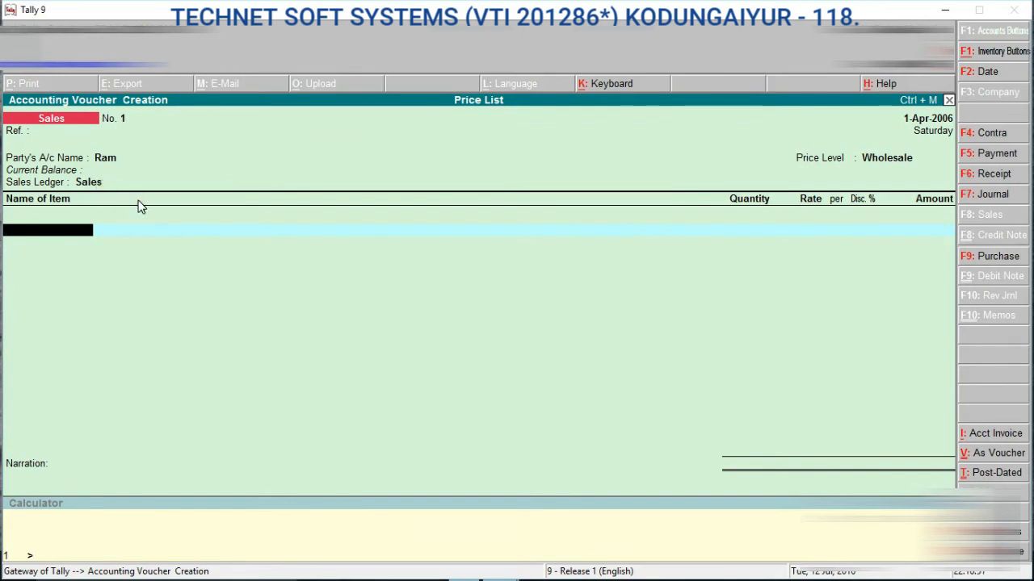
Add 55 nos of Super Stabilizer to the sale, keeping the rate, discount and amount supplied by the Wholesale price list.
key("space")
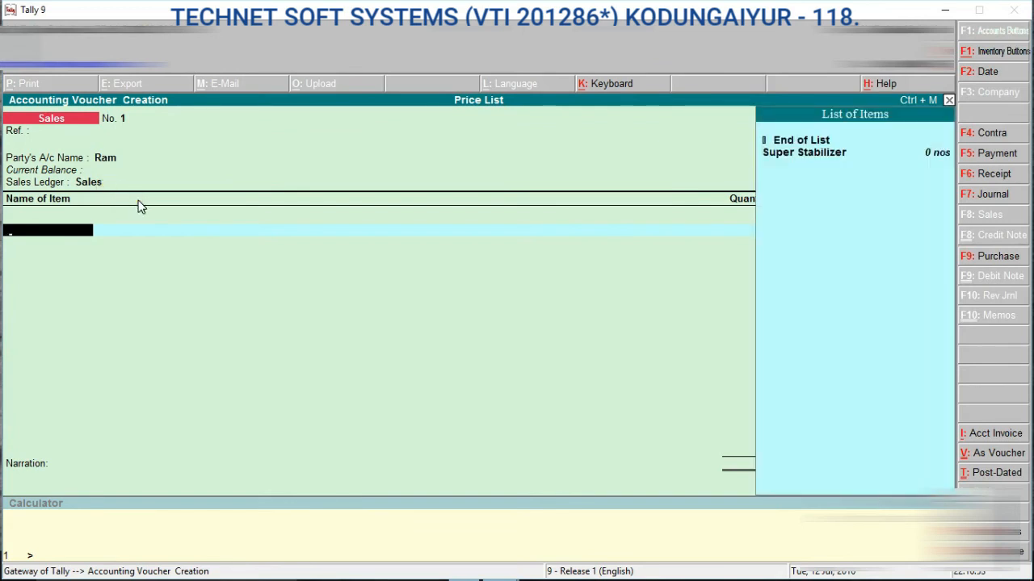
key("Down")
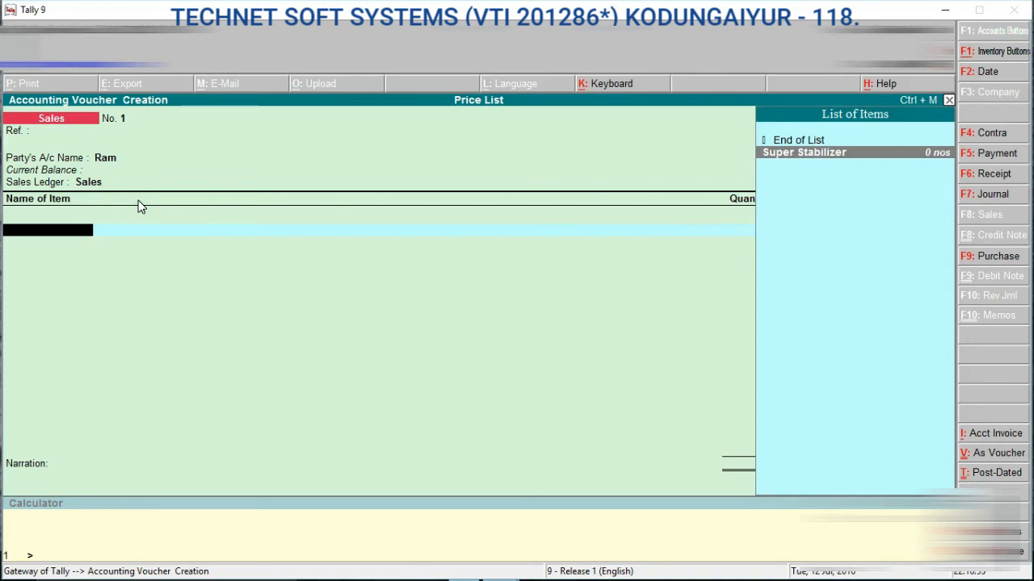
key("Return")
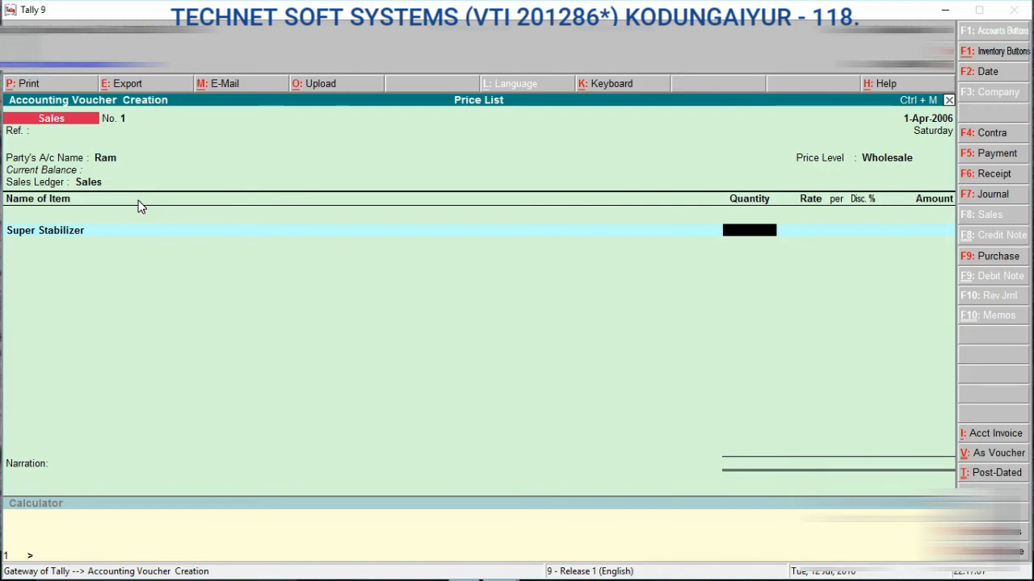
type("55")
key("Return")
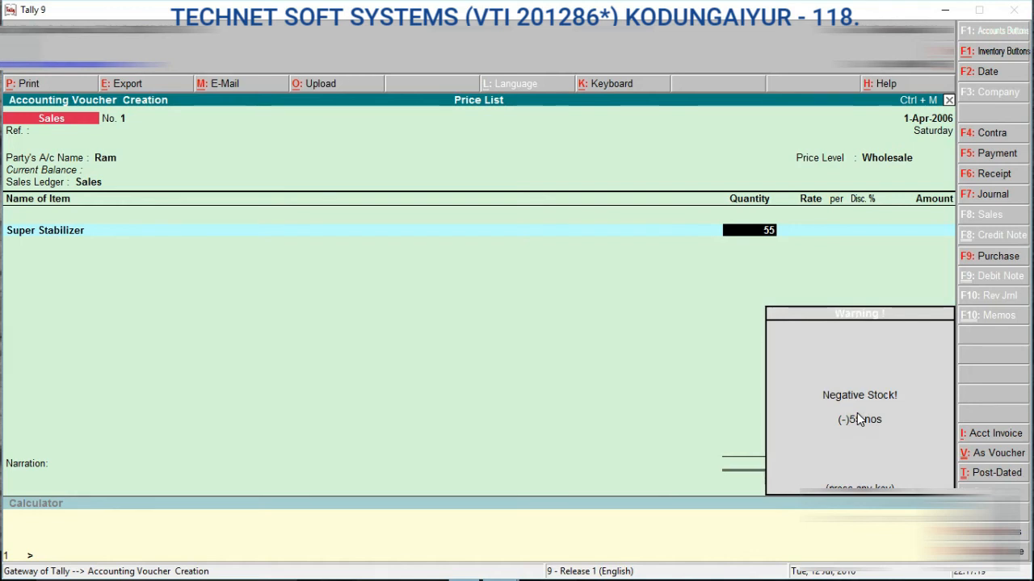
key("Return")
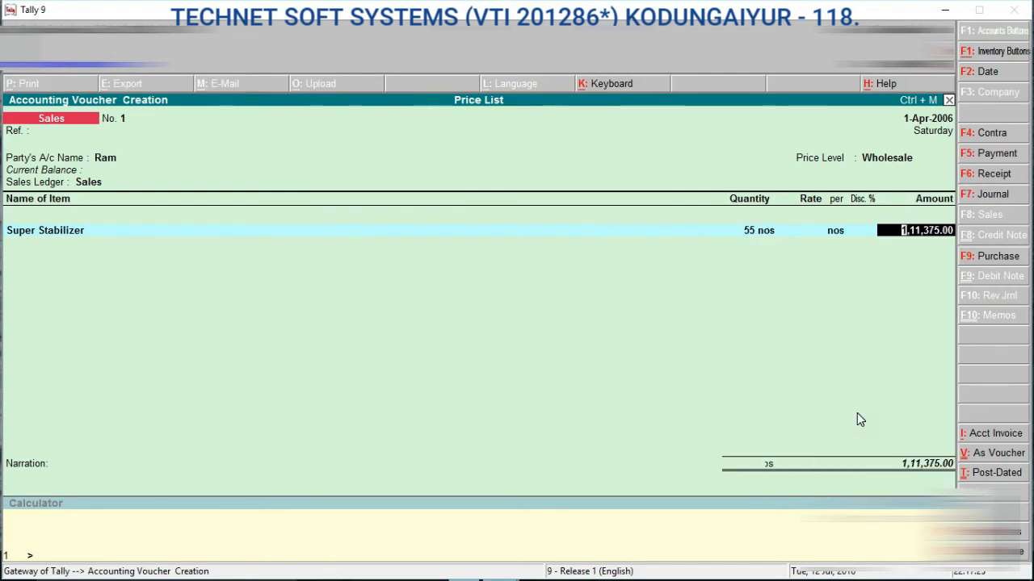
key("Return")
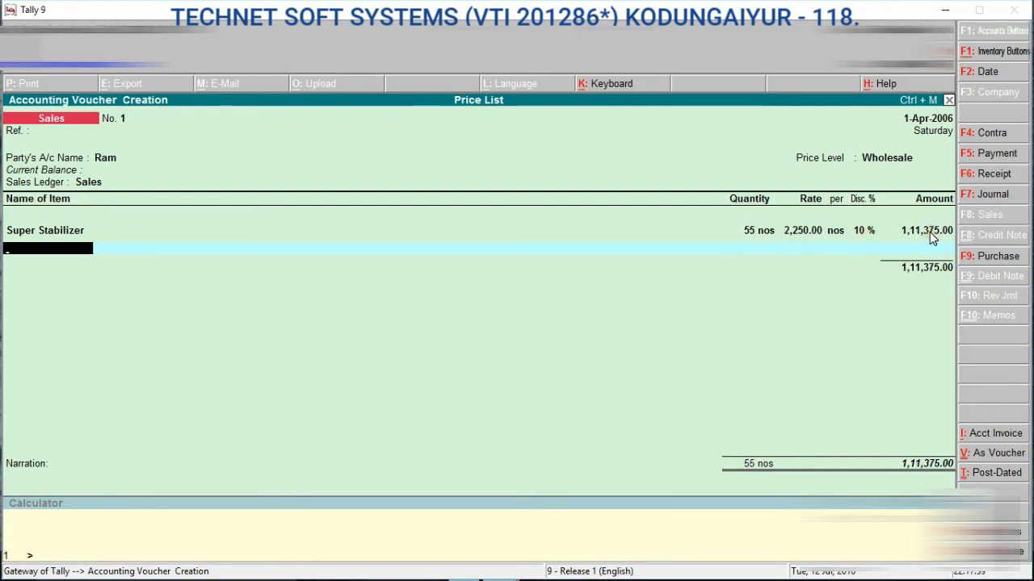
End the item list, leave the narration blank, save the sales voucher and quit voucher entry.
key("Return")
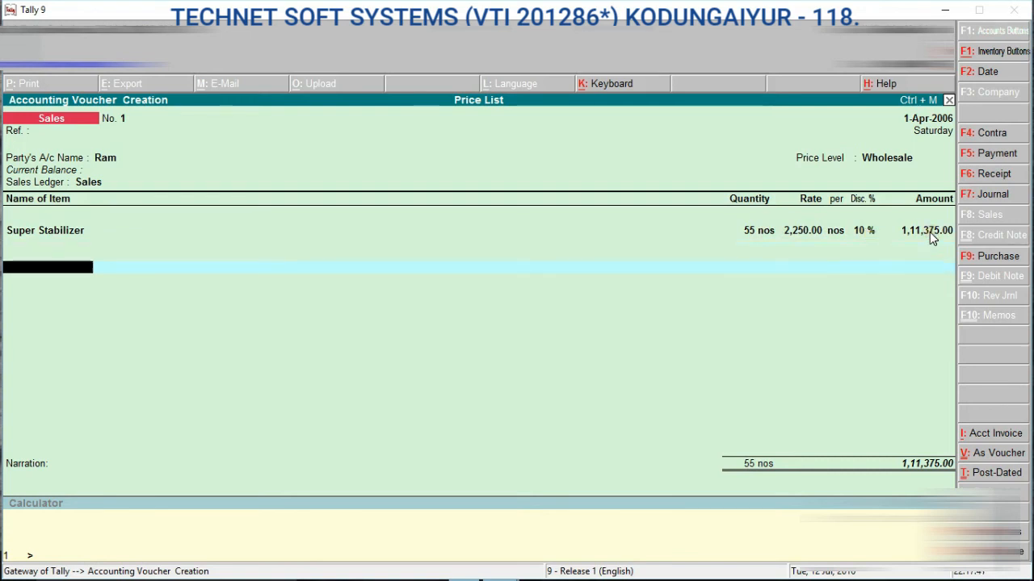
key("Return")
key("Return")
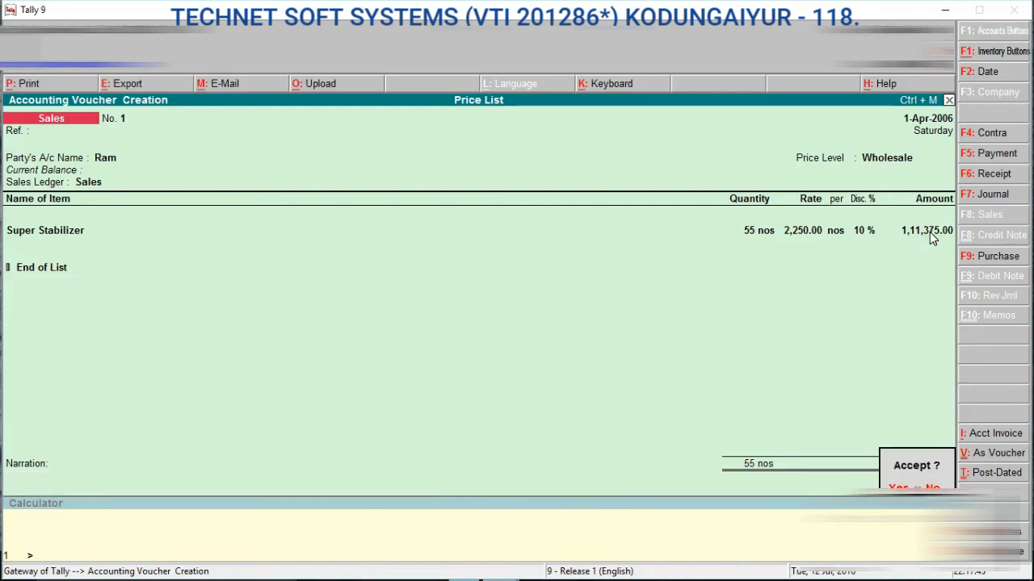
key("Return")
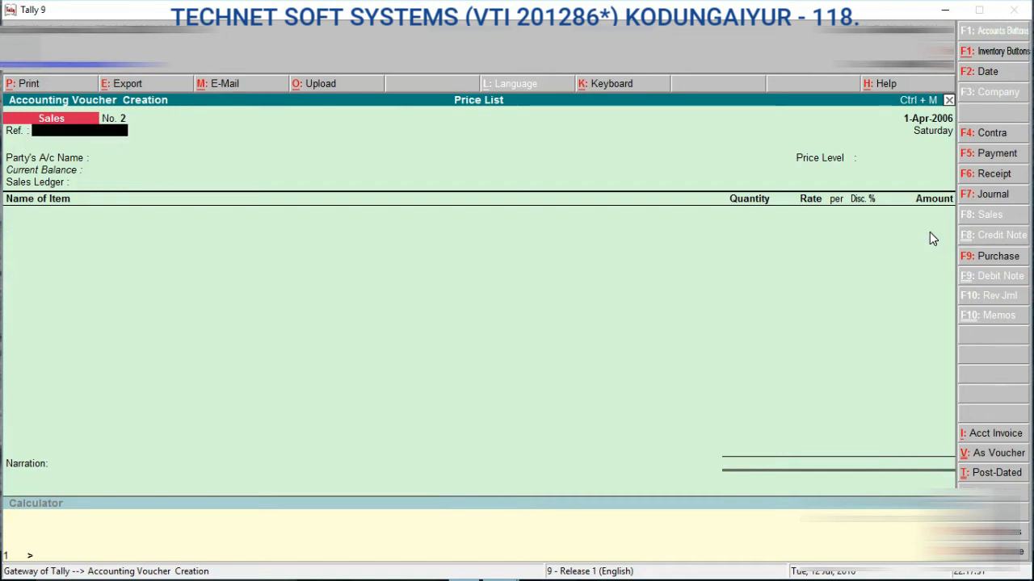
key("Escape")
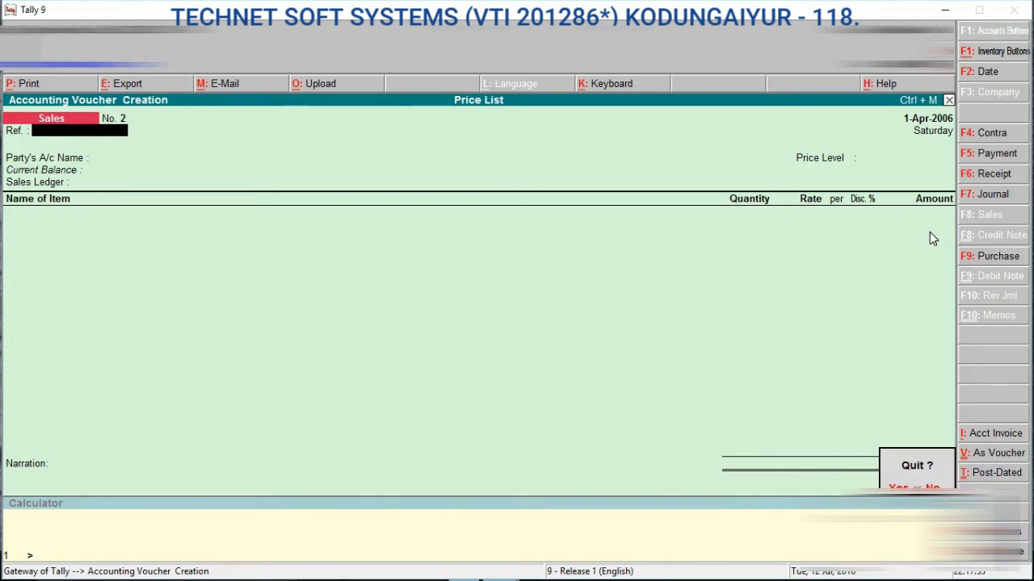
key("y")
Open the Wholesale price list for all items from the inventory masters, review it and quit without changes.
key("Down")
key("Return")
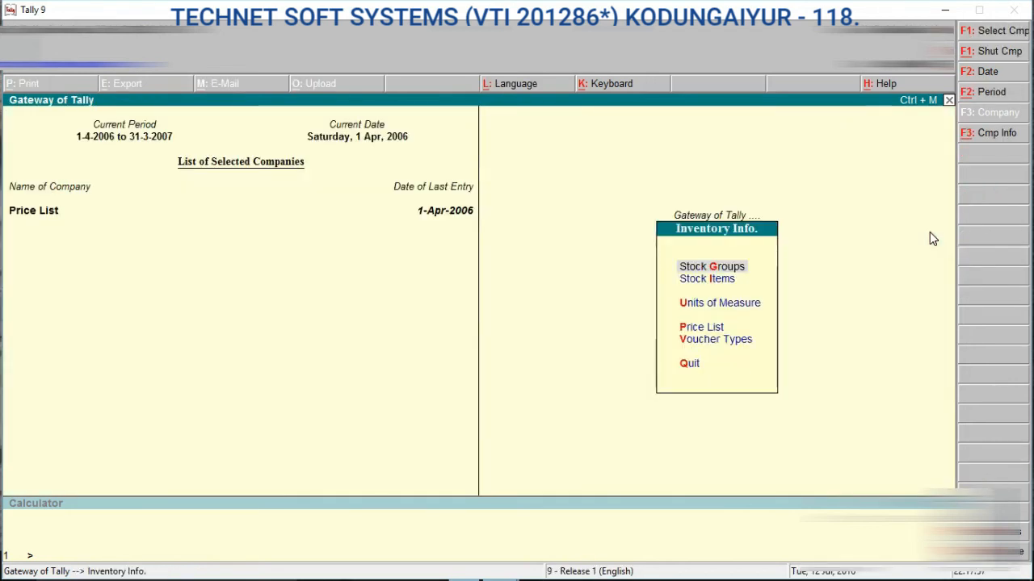
key("Down")
key("Down")
key("Down")
key("Return")
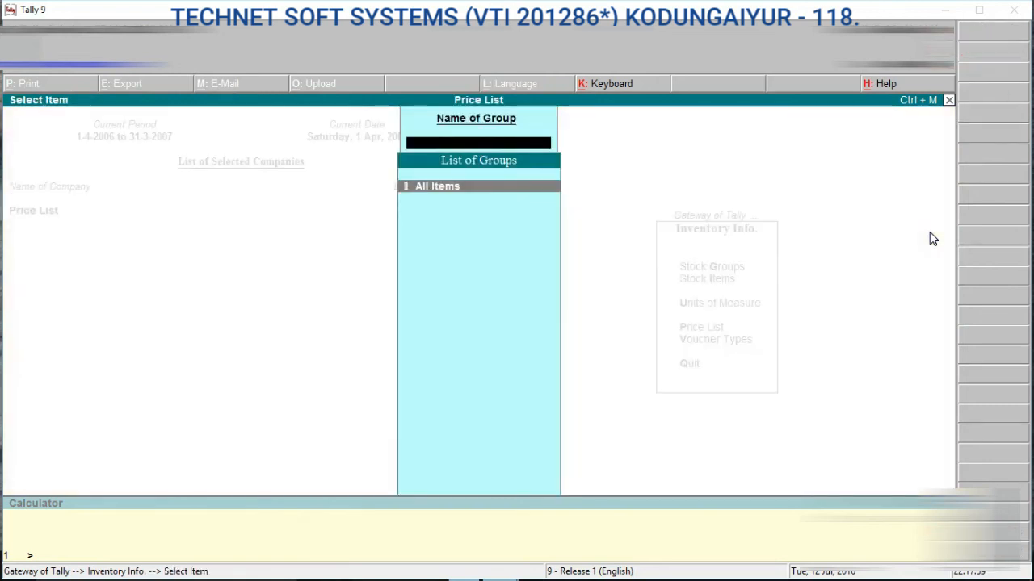
key("Return")
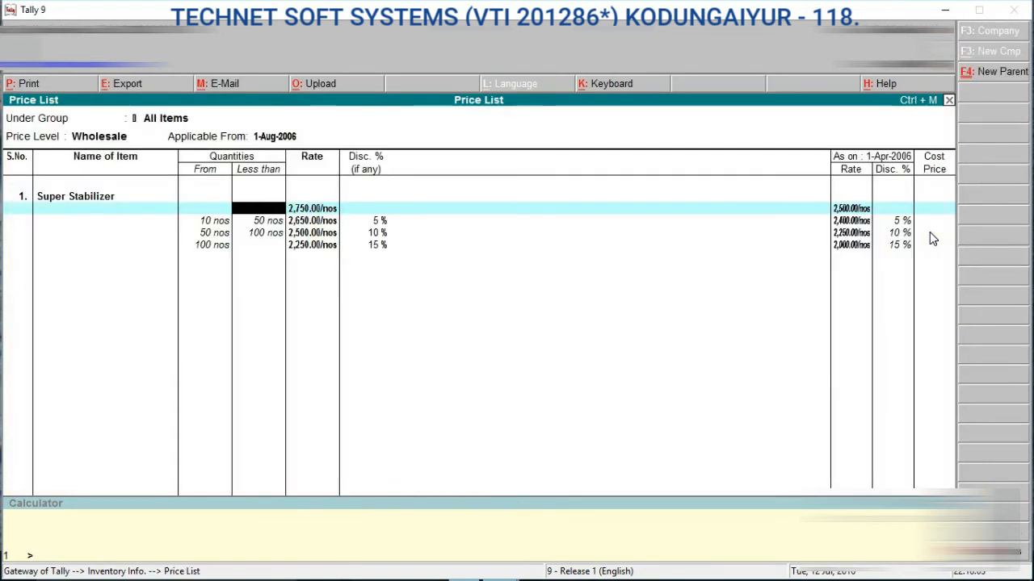
key("Escape")
key("y")
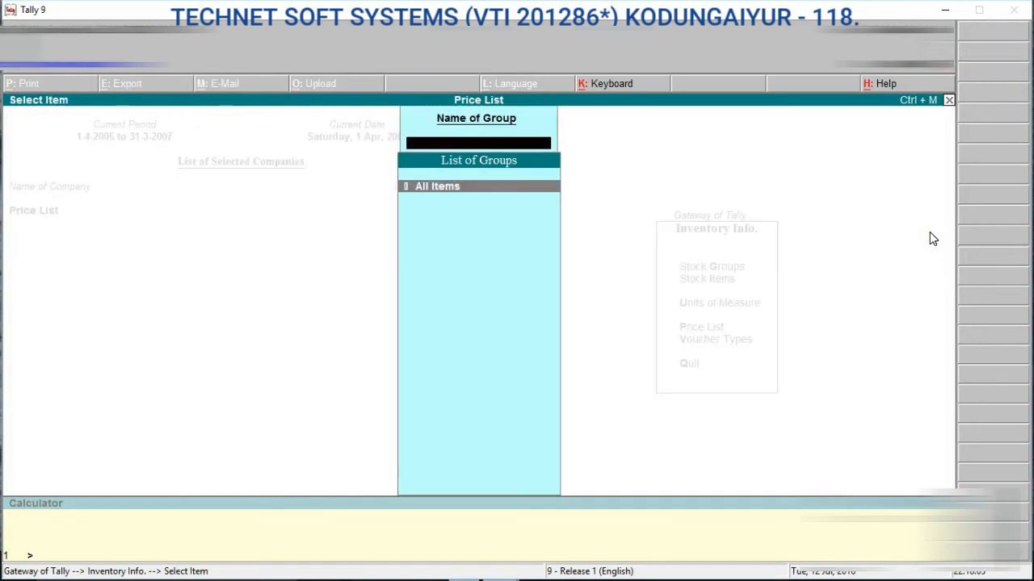
Start a new single stock item named Fridge with no alias, under the Primary group.
key("Escape")
key("Up")
key("Up")
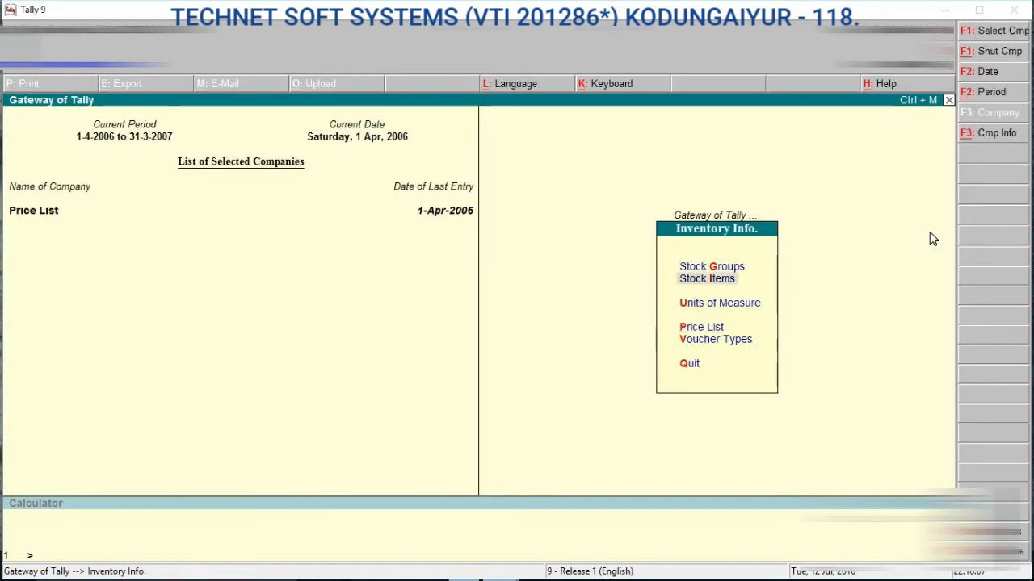
key("Return")
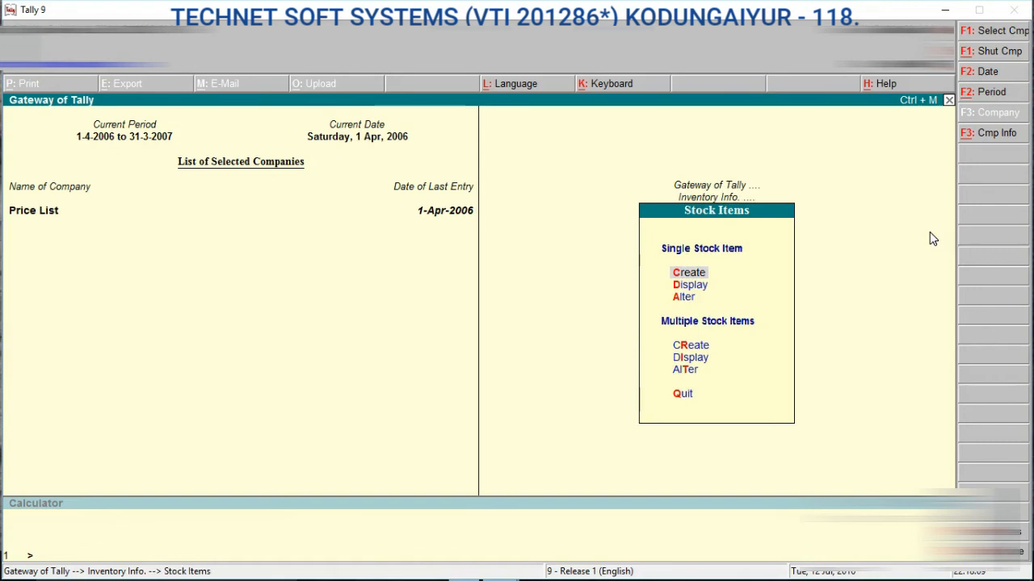
key("Return")
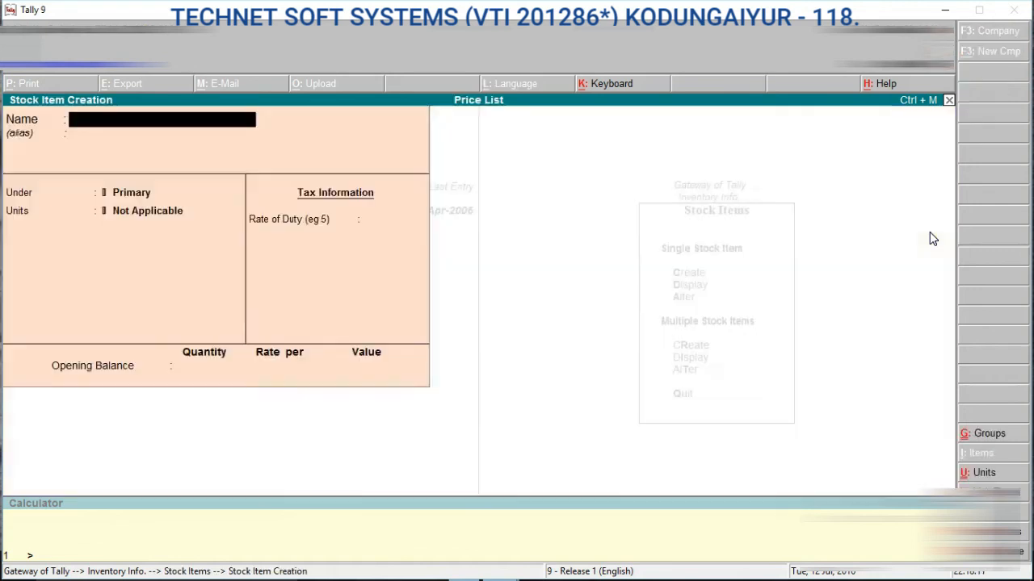
type("Fridge")
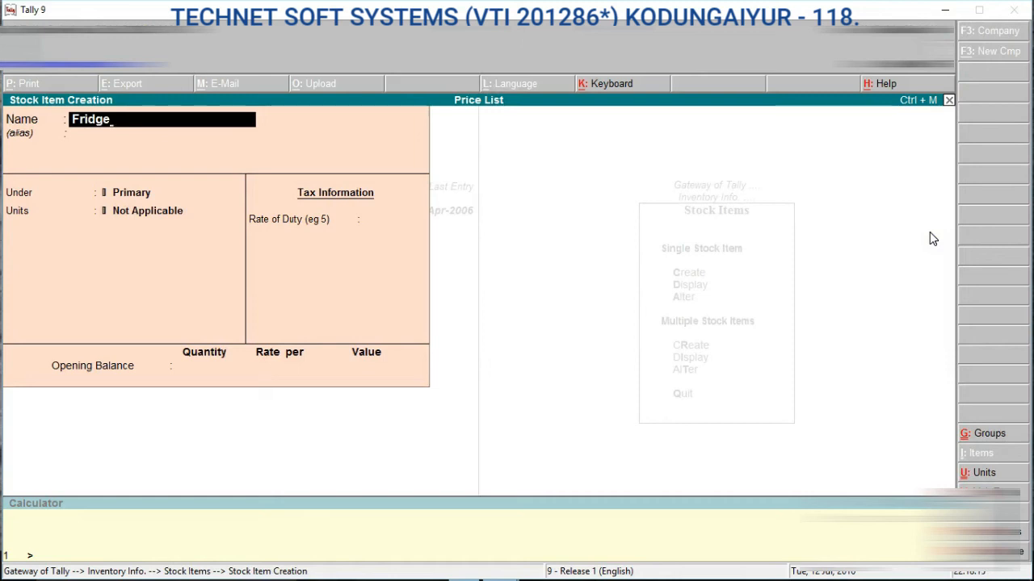
key("Return")
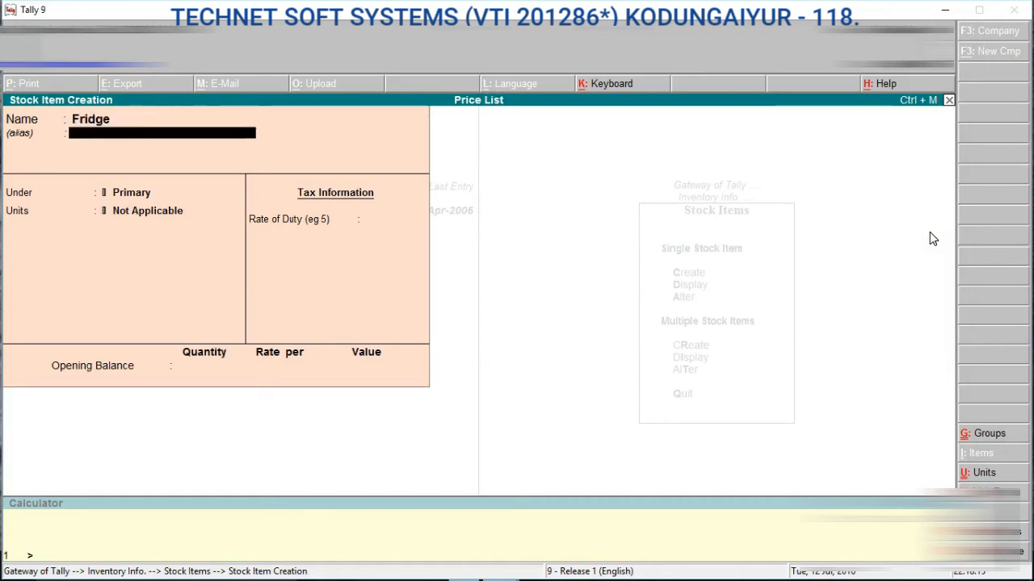
key("Return")
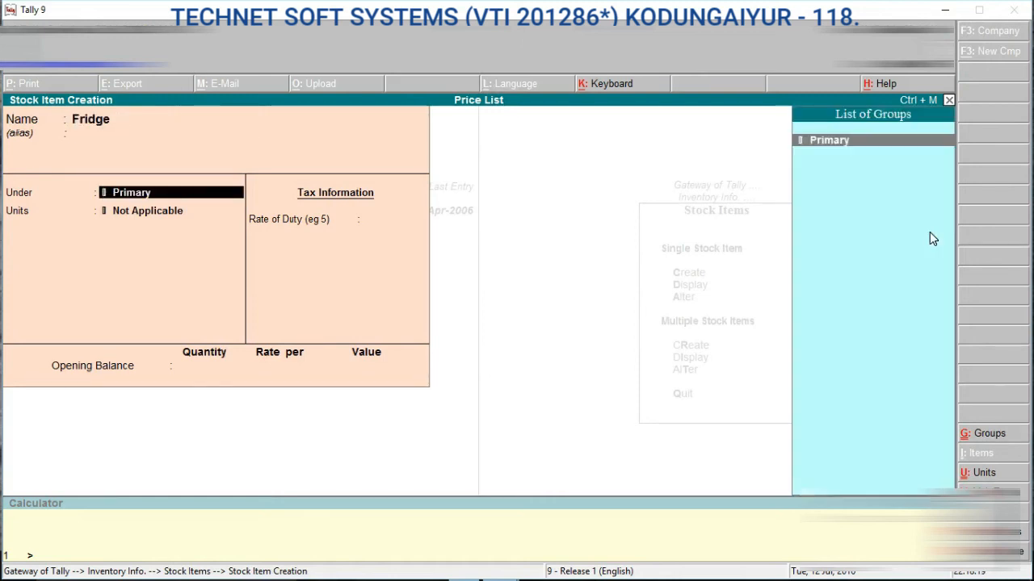
key("Return")
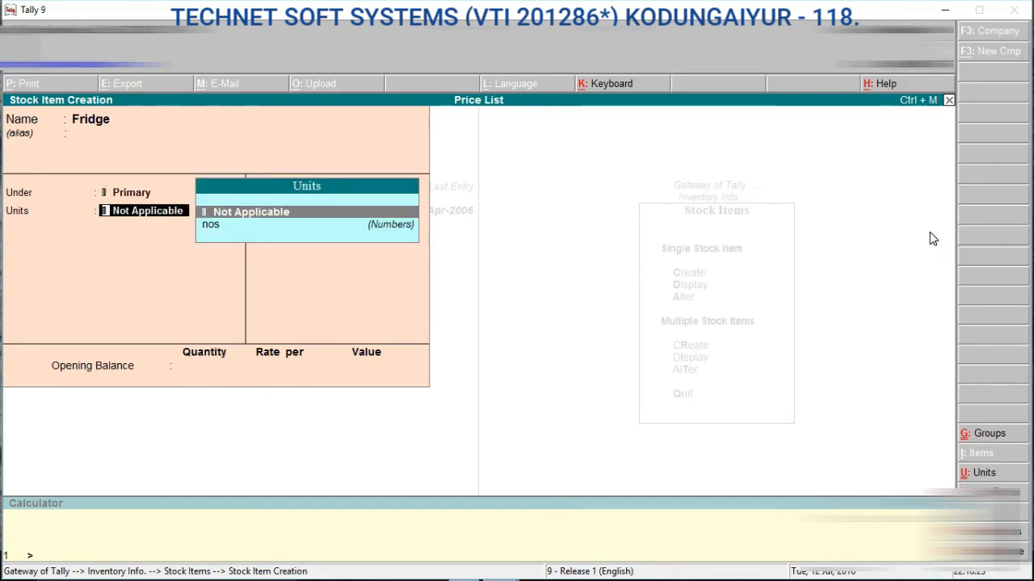
Create a simple unit of measure with symbol kgs and formal name Kilograms, keeping 0 decimal places.
key("alt+c")
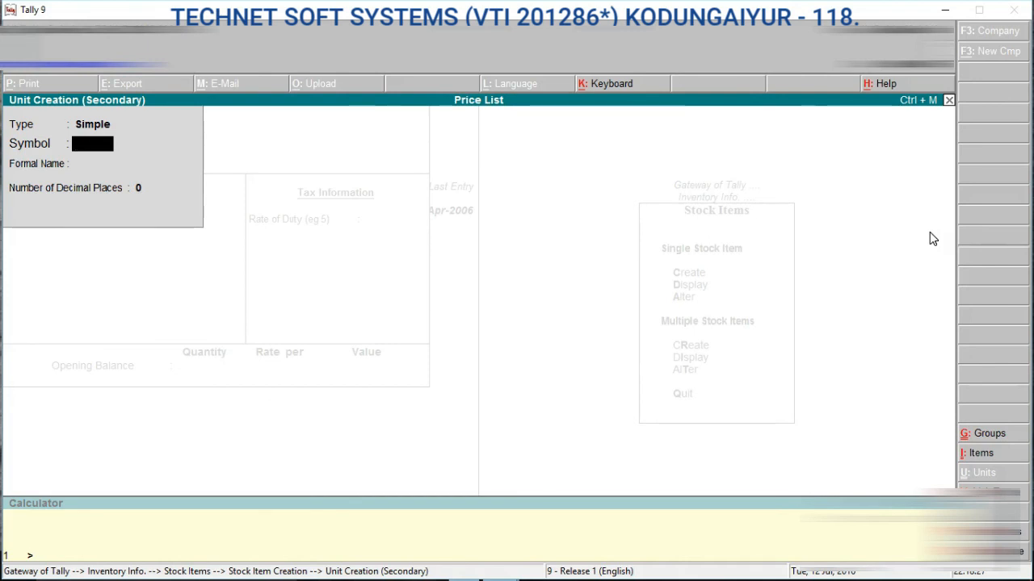
type("kgs")
key("Escape")
key("Escape")
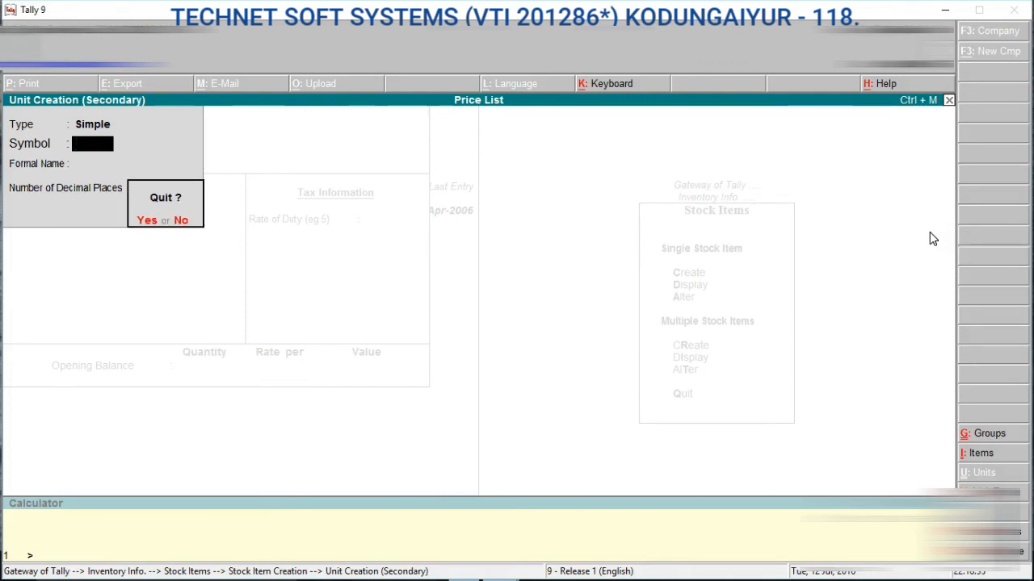
type("nkgs")
key("BackSpace")
type("s")
key("Return")
type("Ki")
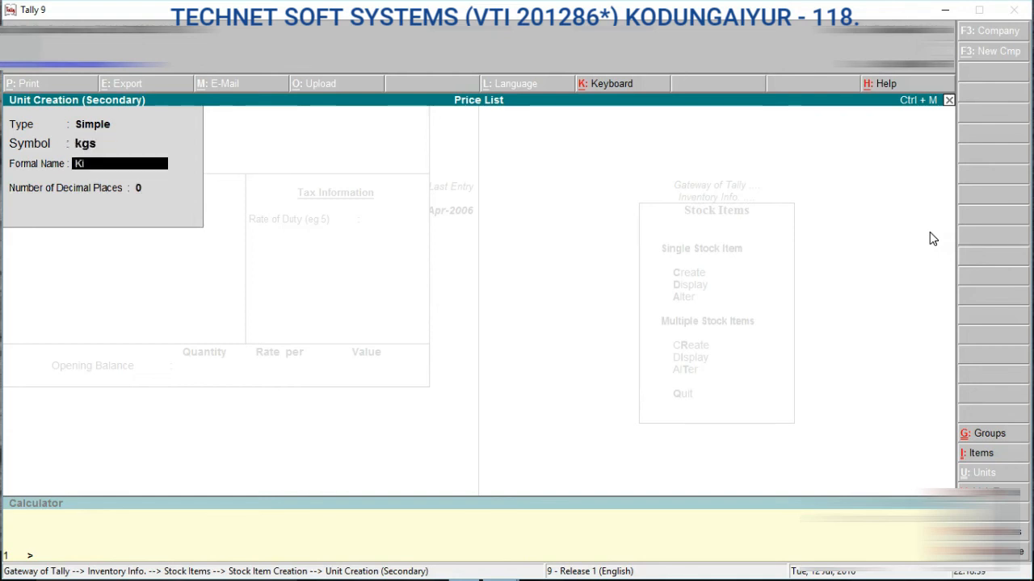
type("lograms")
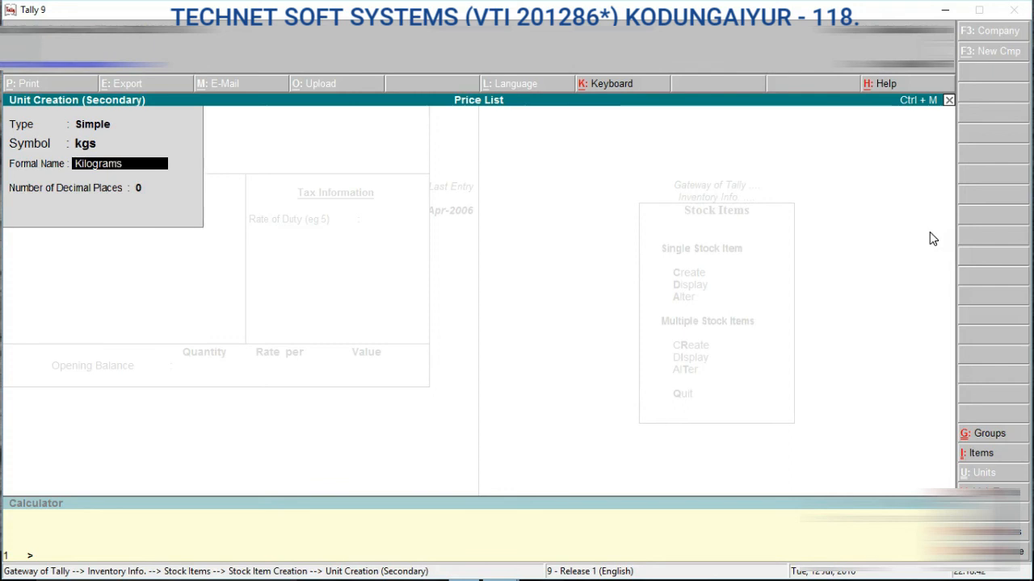
key("Return")
key("Return")
key("Return")
Set the Fridge item's unit to nos, save it without a duty rate and quit stock item creation.
key("BackSpace")
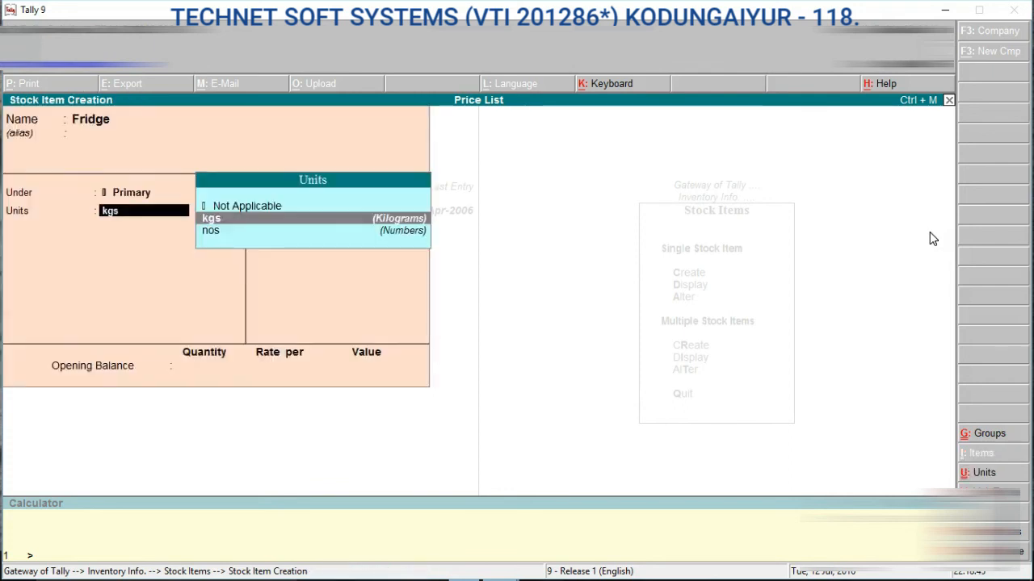
key("Down")
key("Return")
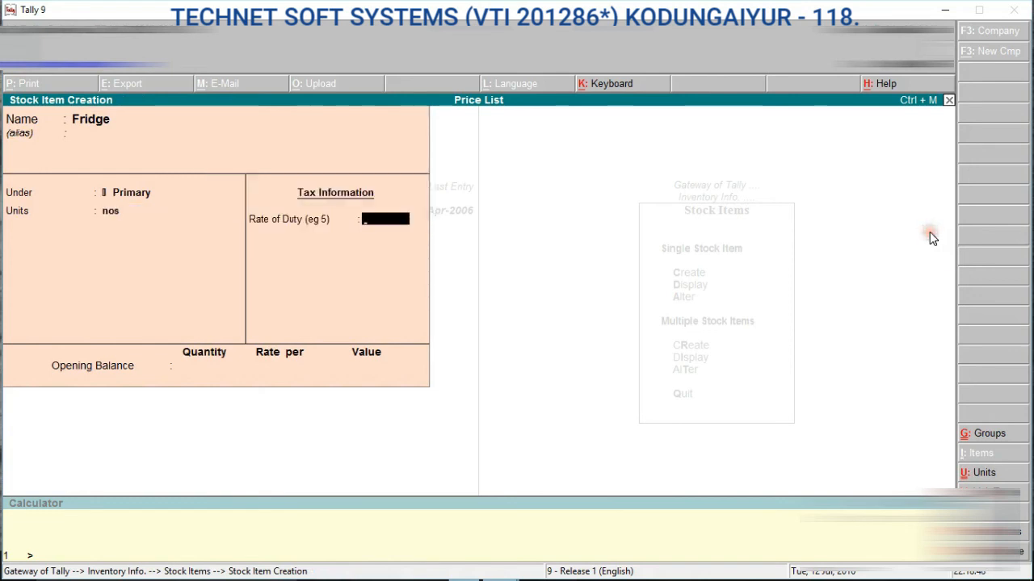
key("ctrl+a")
key("Escape")
key("Return")
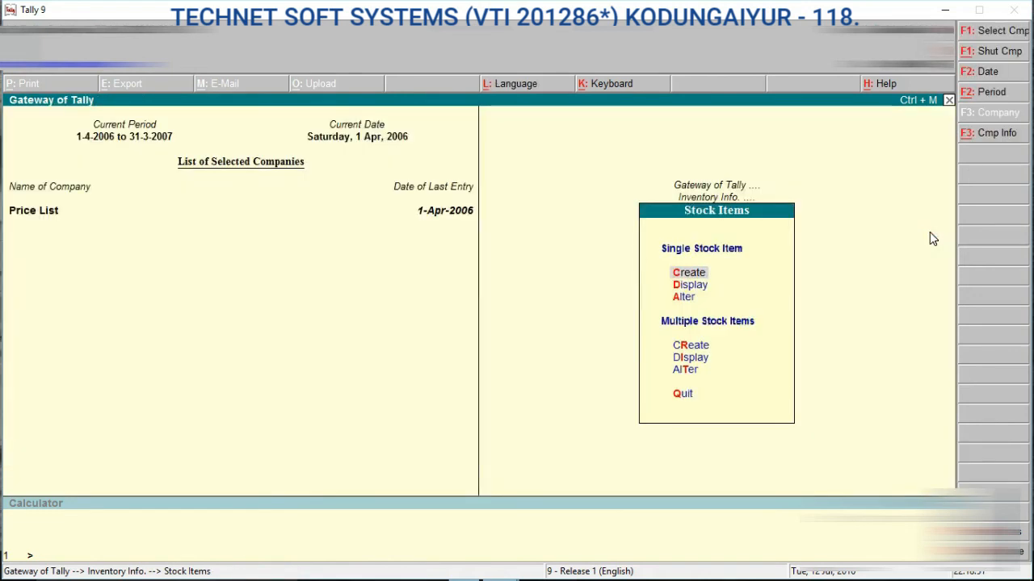
Open the Wholesale price list for all items from the inventory masters, applicable from 1-Apr-2006.
key("Escape")
key("Down")
key("Down")
key("Down")
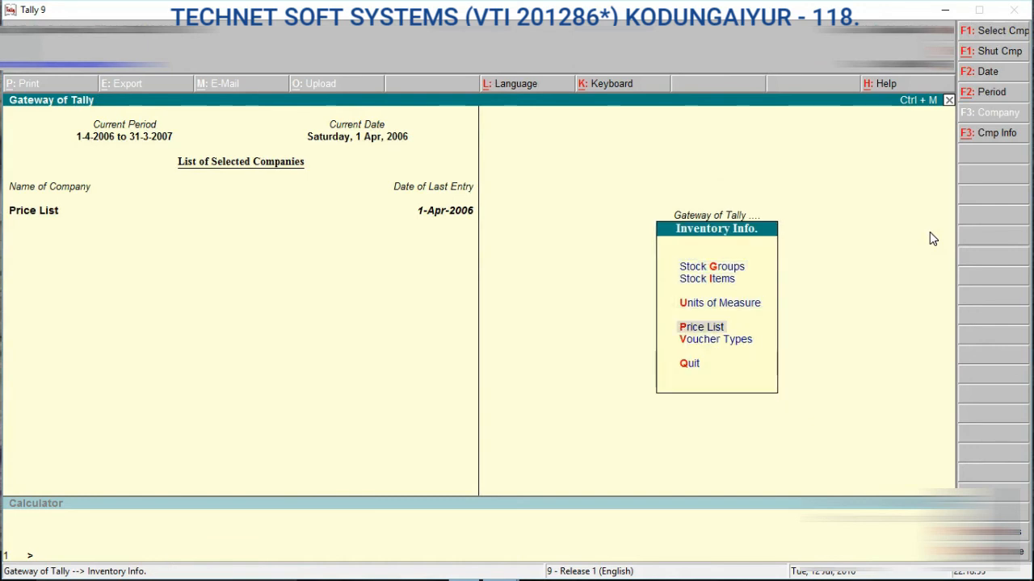
key("Return")
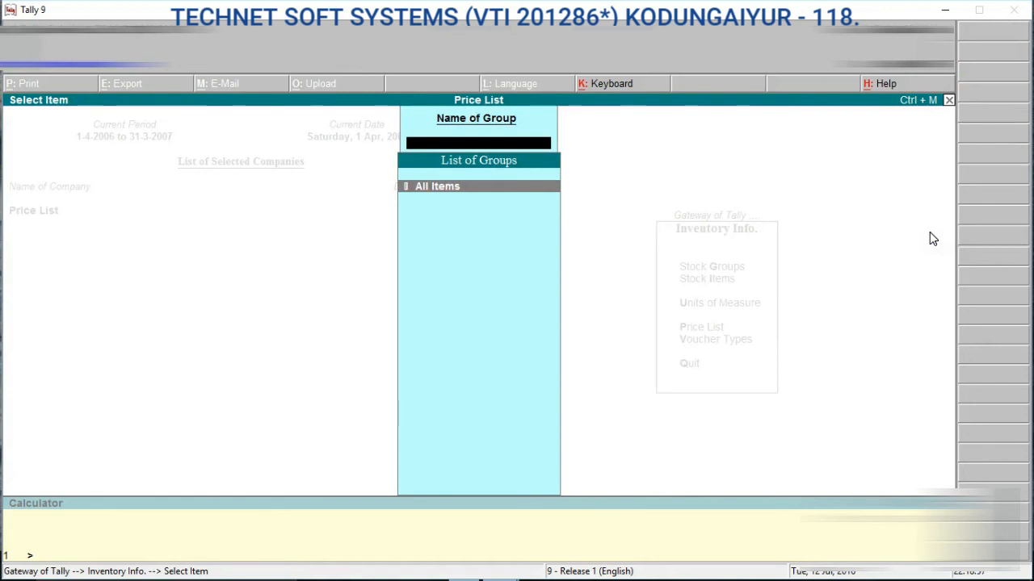
key("Return")
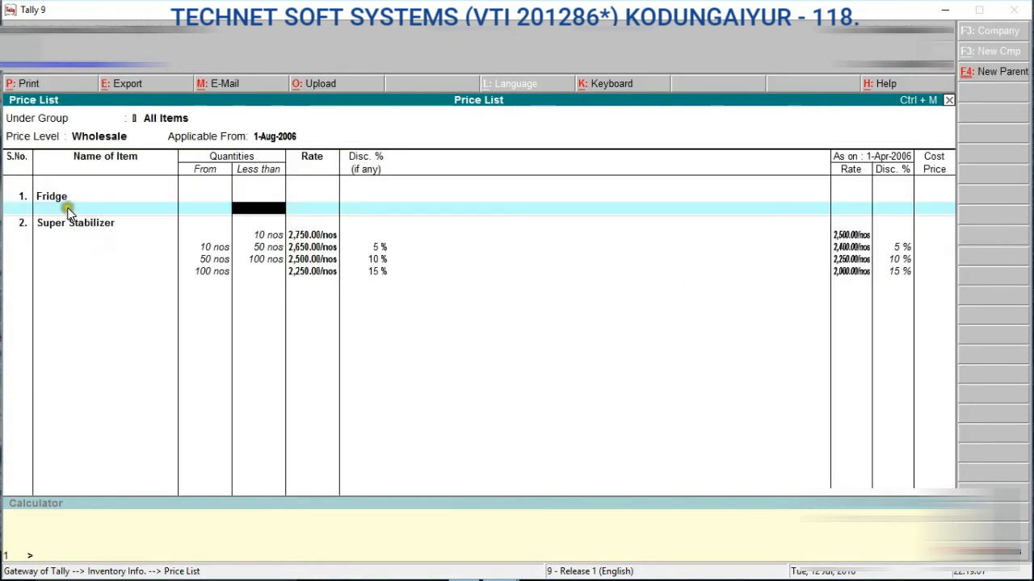
key("BackSpace")
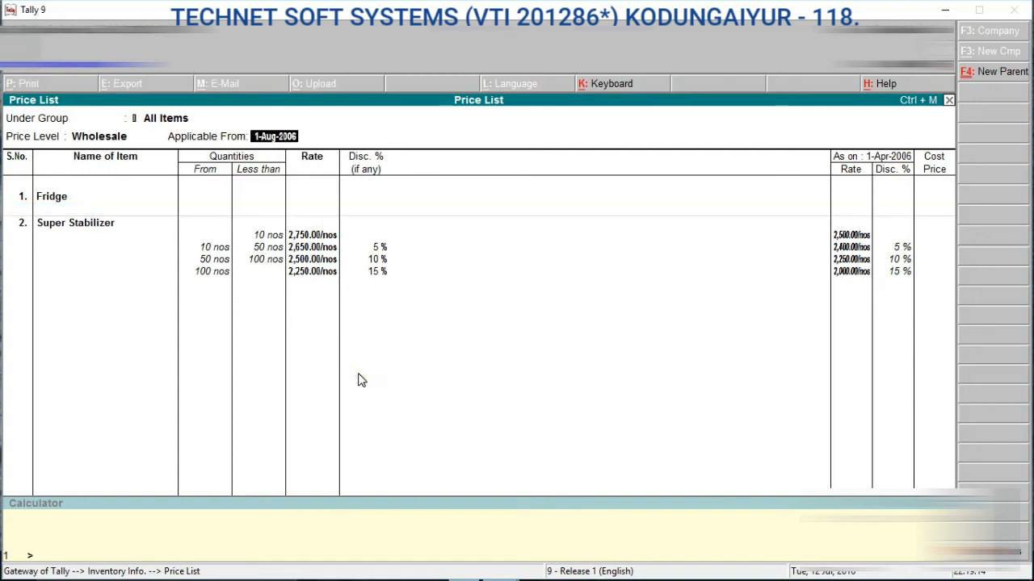
type("1.4")
key("Return")
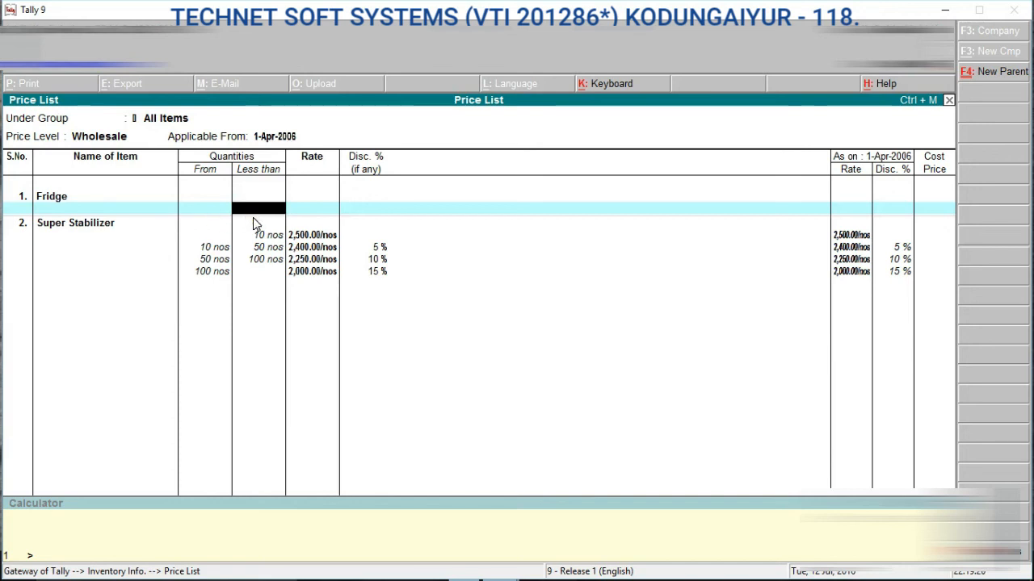
Set the Fridge price for less than 10 nos to 15,000 per nos with no discount.
type("10")
key("Return")
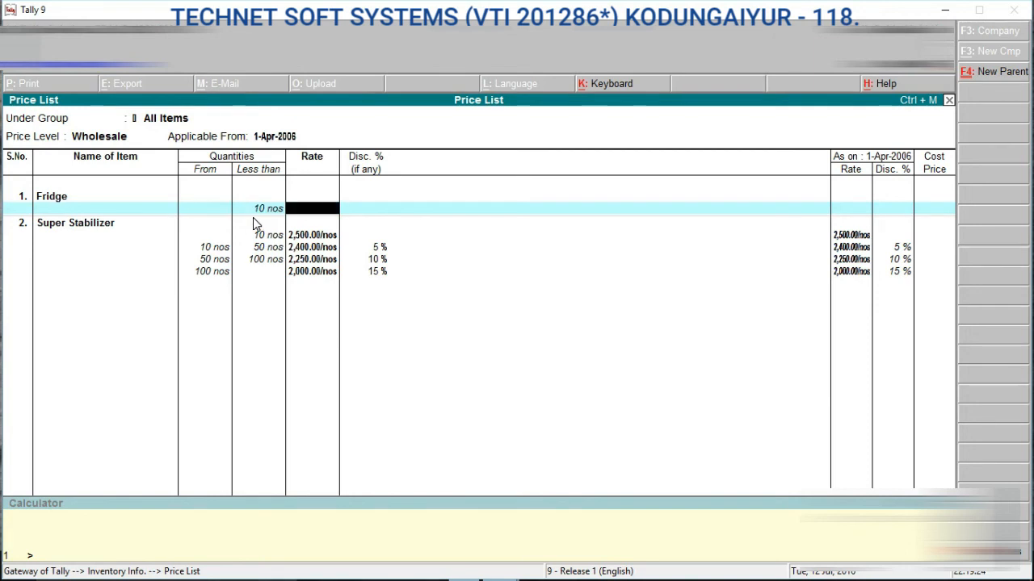
type("15000")
key("Return")
key("Return")
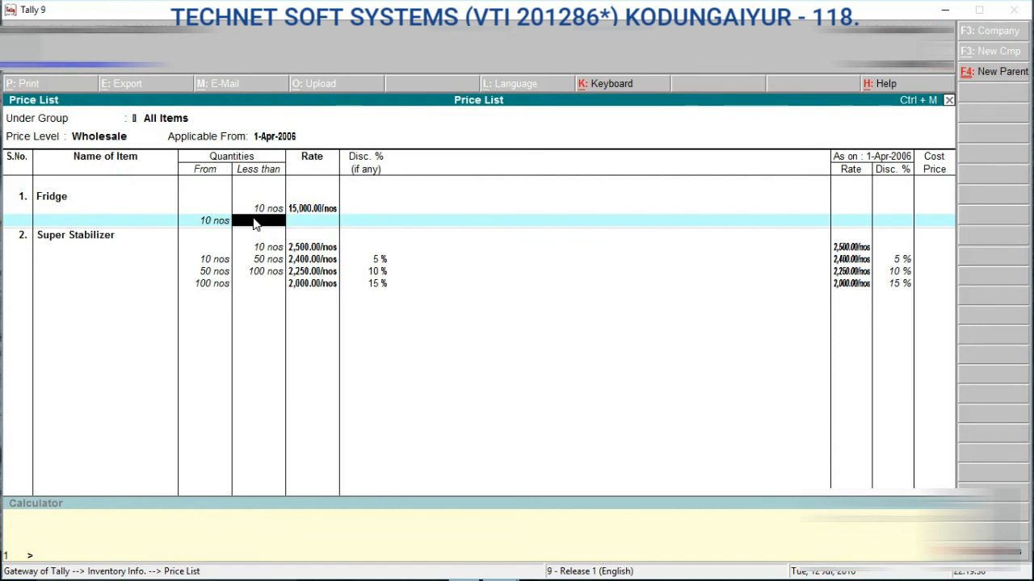
Set the Fridge price for 10 to less than 30 nos to 12,000 per nos with 5% discount.
type("20")
key("Return")
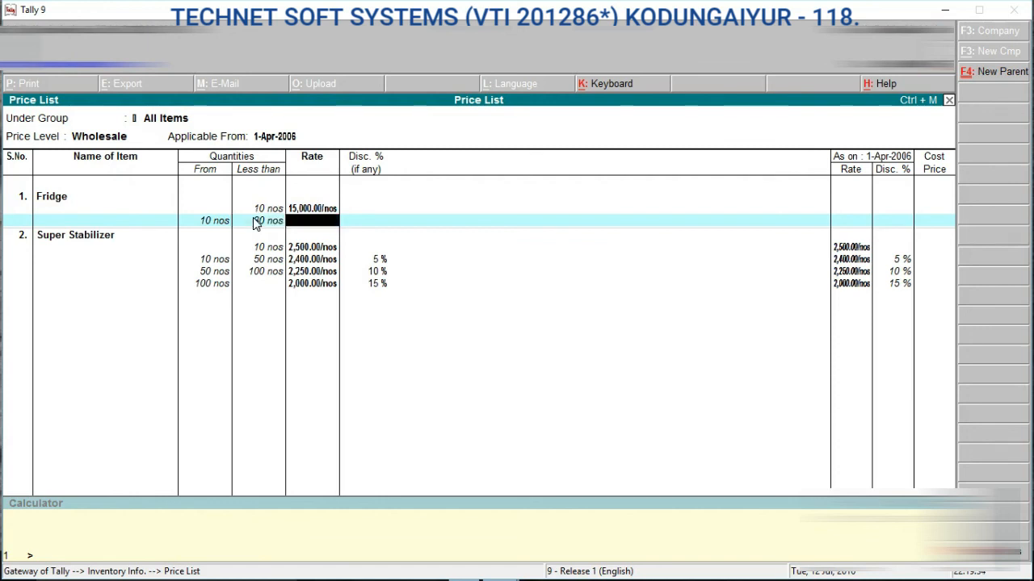
type("12000")
key("Return")
type("5")
key("Return")
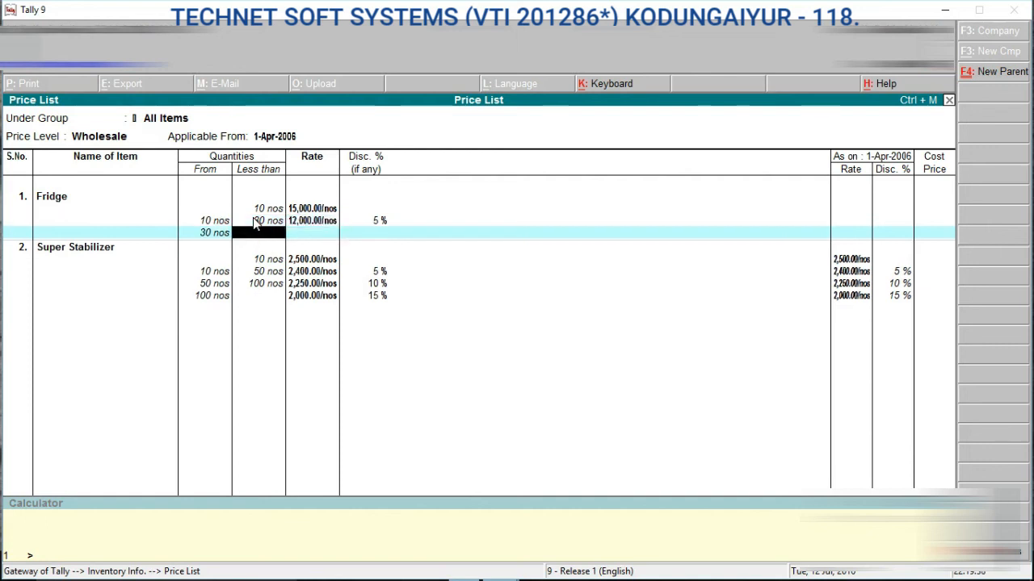
Set the Fridge price for 30 to less than 50 nos to 11,000 per nos with 10% discount.
type("50")
key("Return")
type("11000")
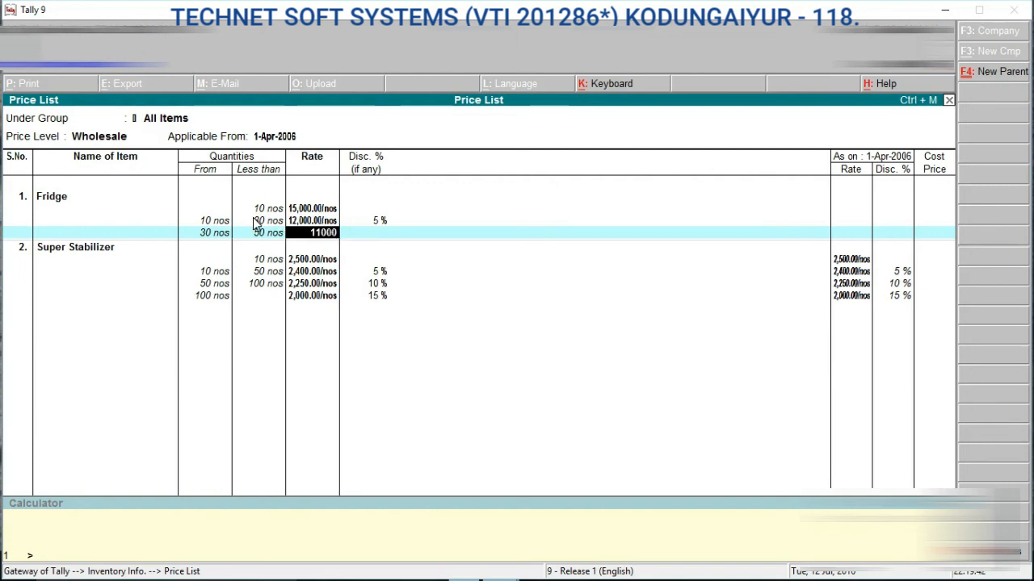
key("Return")
type("10")
key("Return")
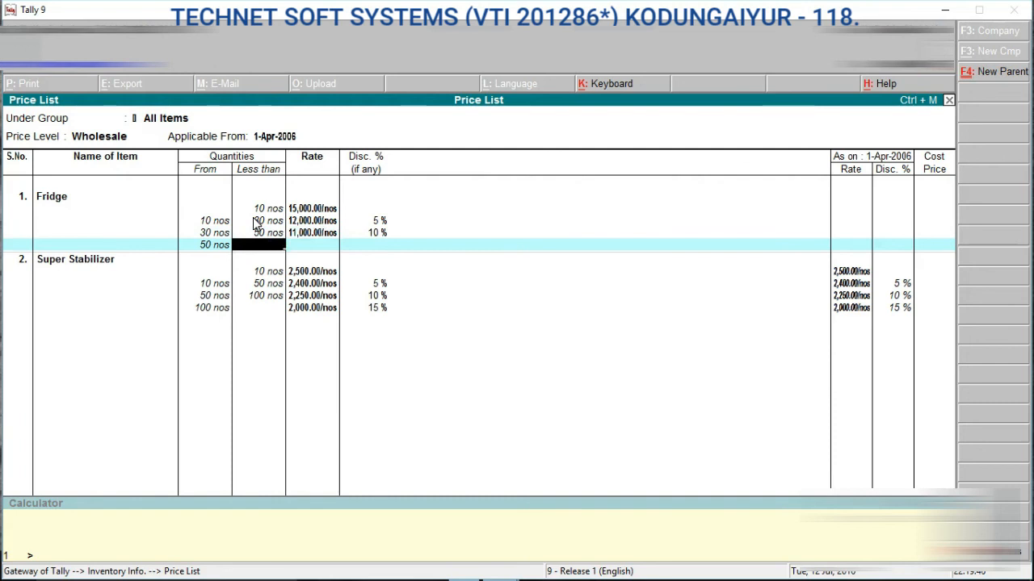
Set the Fridge price from 50 nos upward to 10,000 per nos with 15% discount and save the price list.
key("Return")
type("10000")
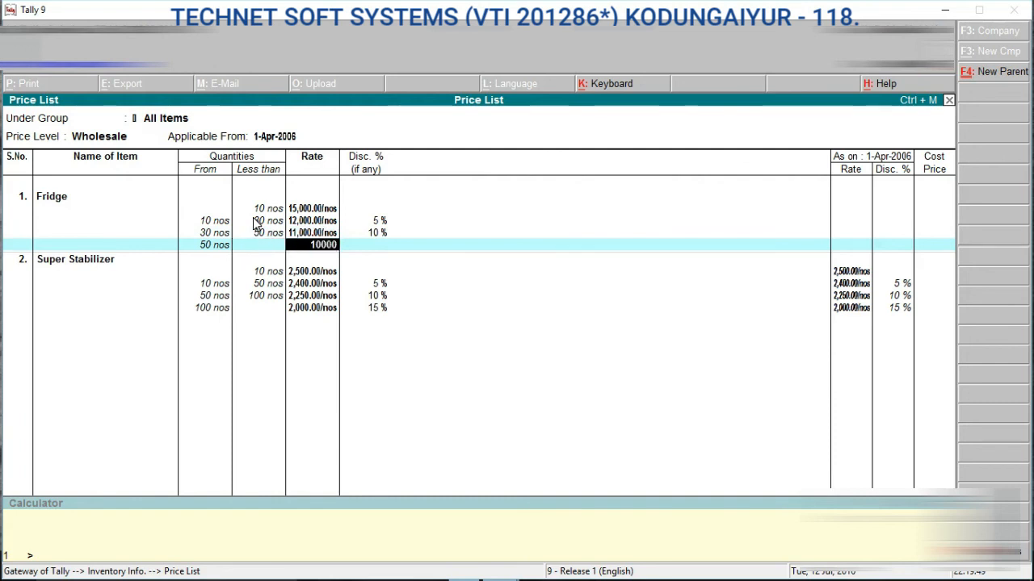
key("Return")
type("15")
key("Return")
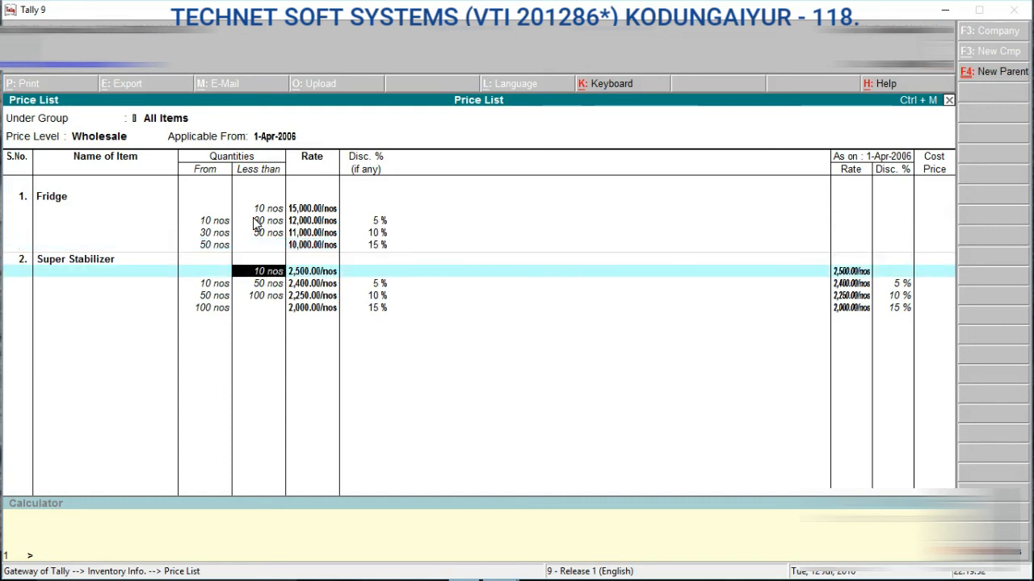
key("Return")
key("Return")
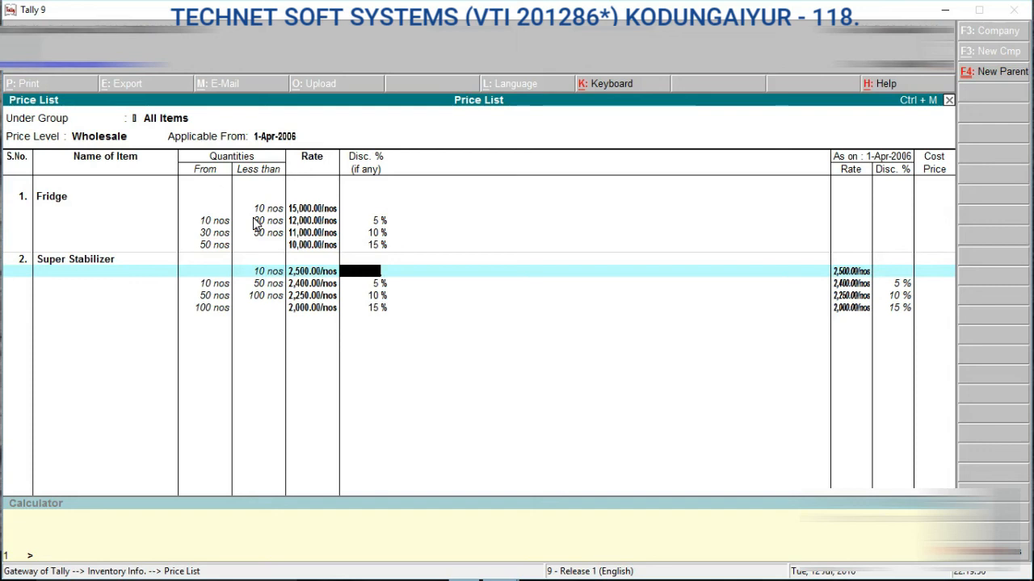
key("ctrl+a")
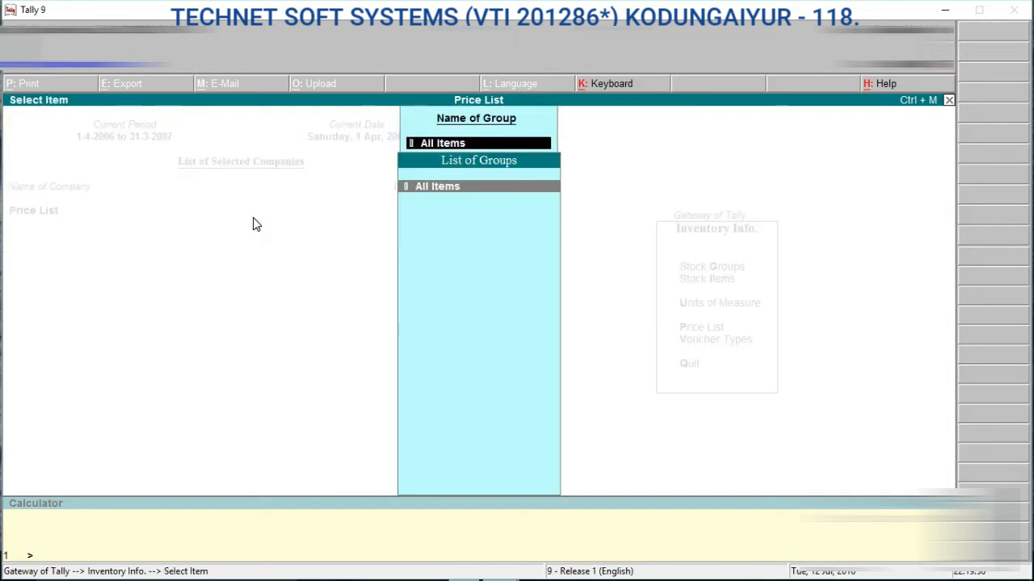
Reopen the Wholesale price list for all items and start a new one applicable from 1-Jun-2006.
key("Return")
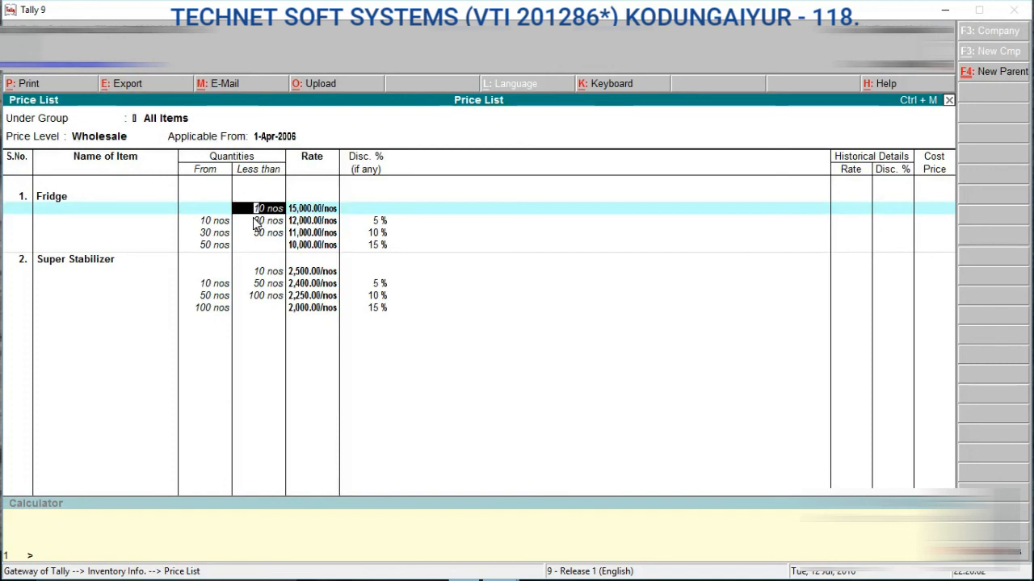
key("Up")
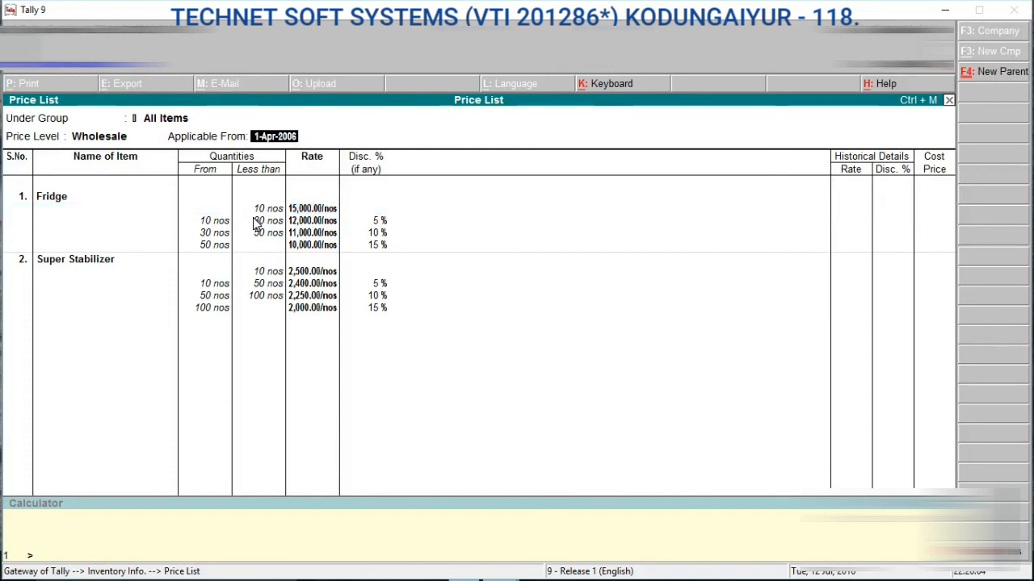
type("1.6")
key("Return")
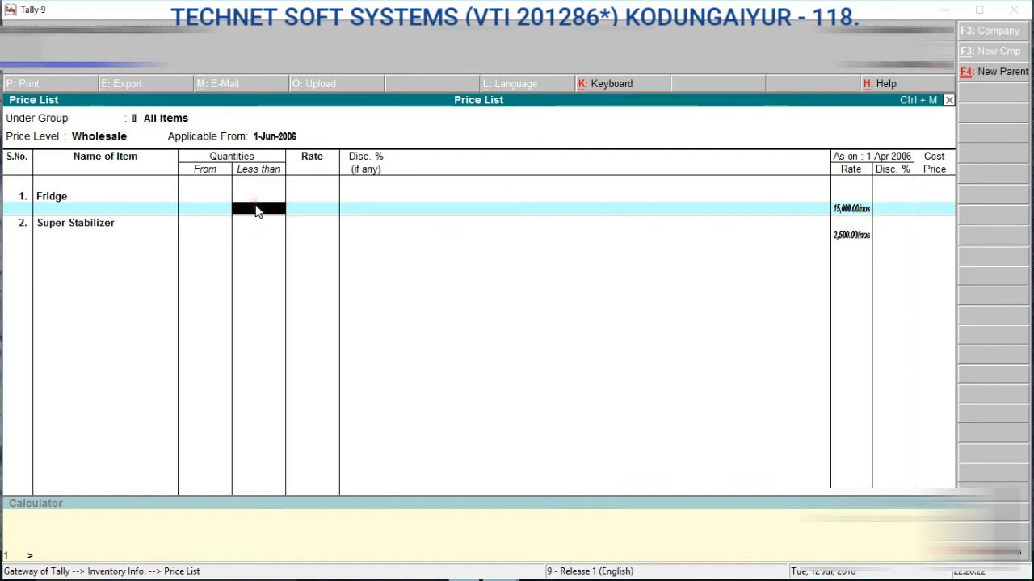
Set the June Fridge price for less than 10 nos to 20,000 per nos with no discount.
type("0")
key("Return")
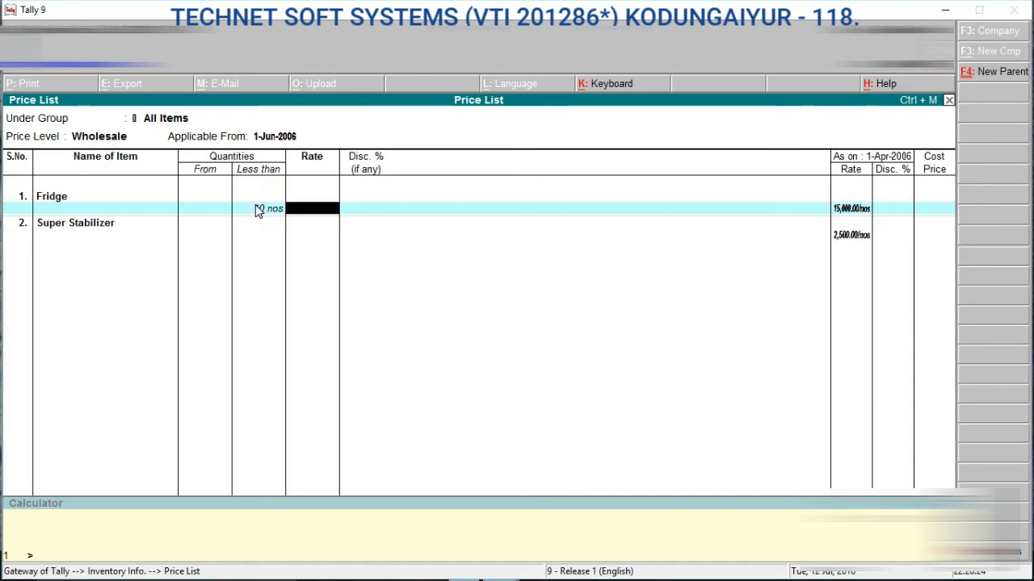
type("20000")
key("Return")
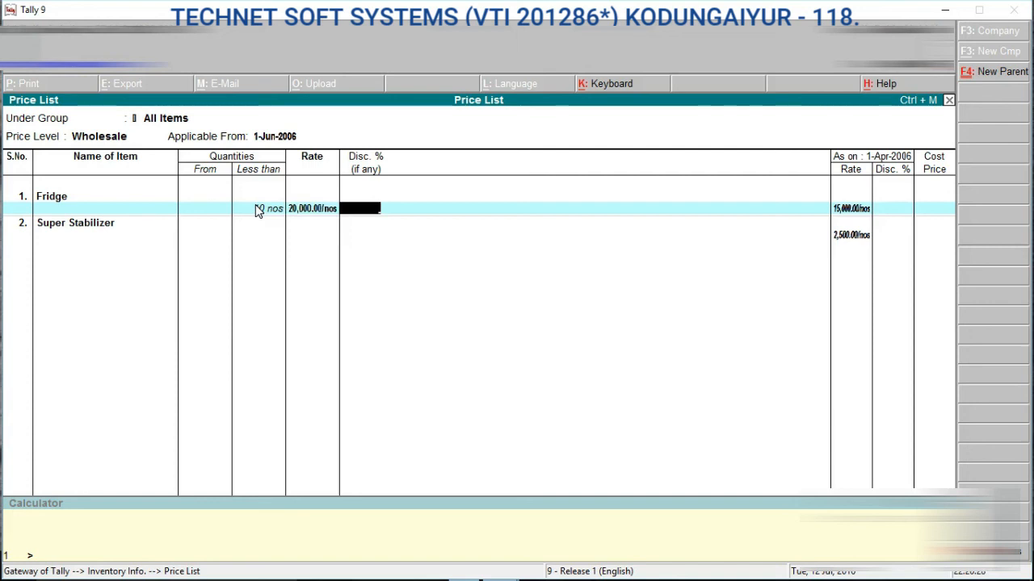
key("Return")
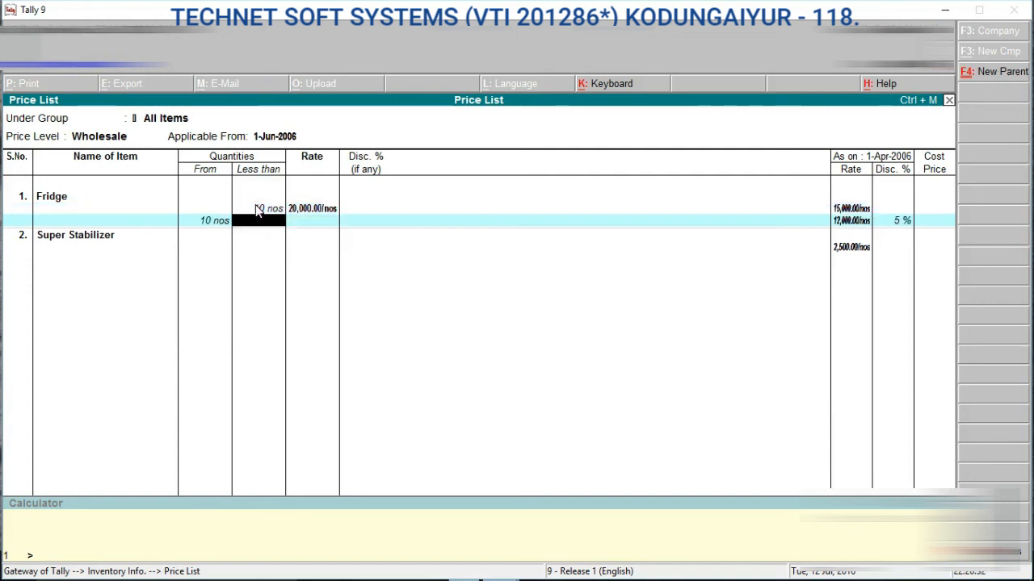
Set the June Fridge price for 10 to less than 20 nos to 18,000 per nos with 5% discount.
type("20")
key("Return")
type("18,000")
key("Return")
type("5")
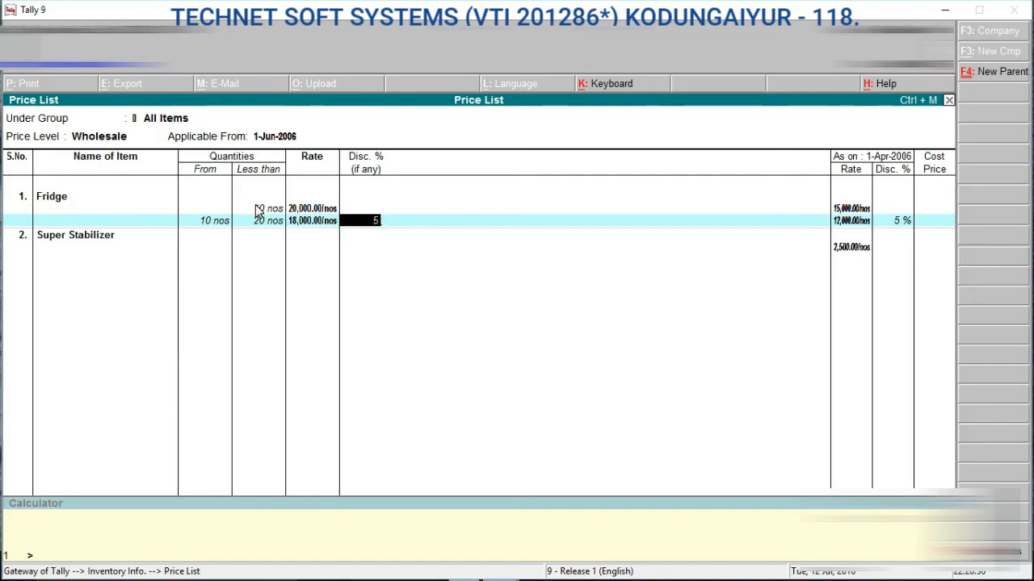
key("Return")
Set the June Fridge price for 20 to less than 30 nos to 16,000 per nos with 10% discount.
type("30")
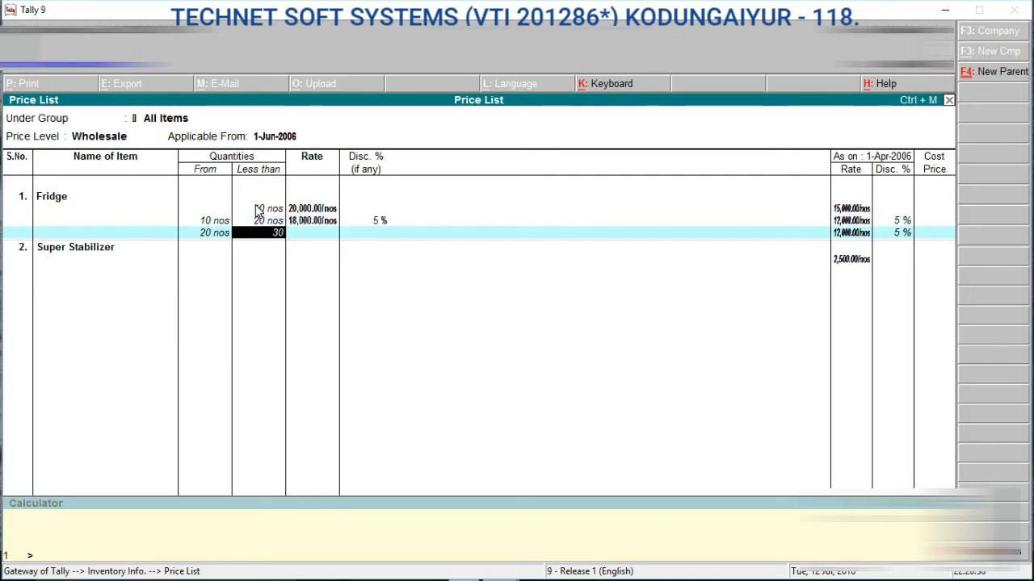
key("Return")
type("16000")
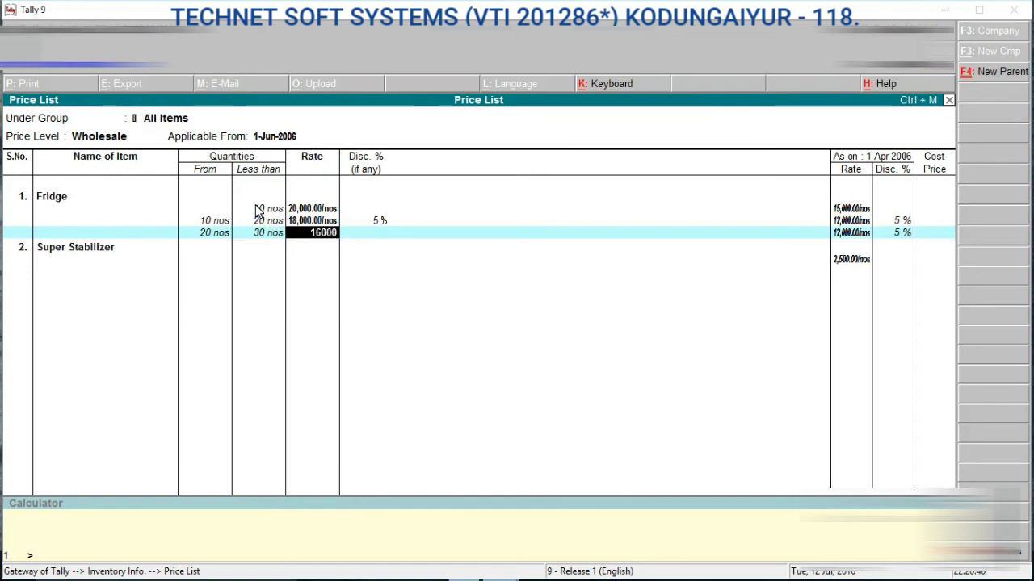
key("Return")
type("10")
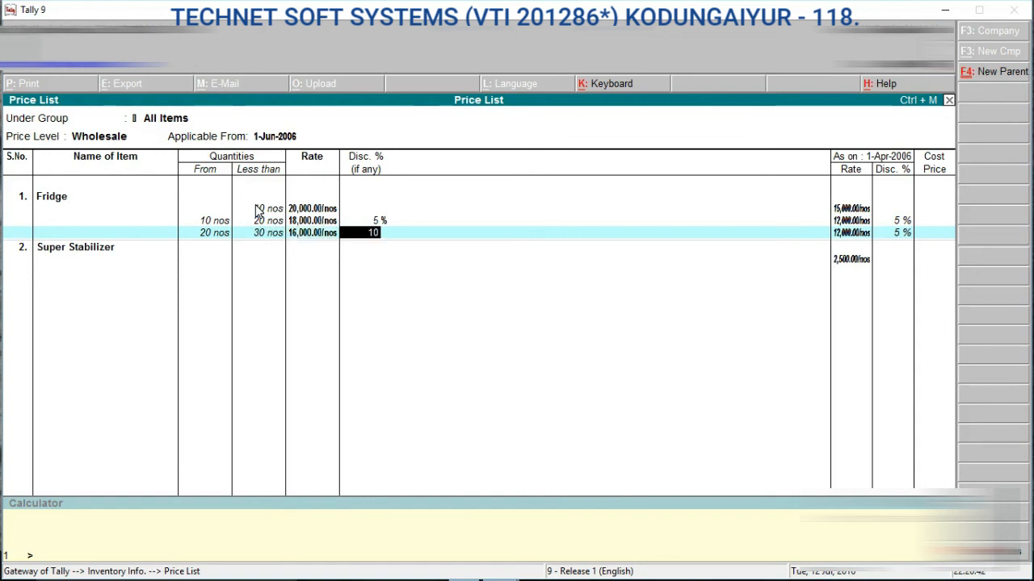
key("Return")
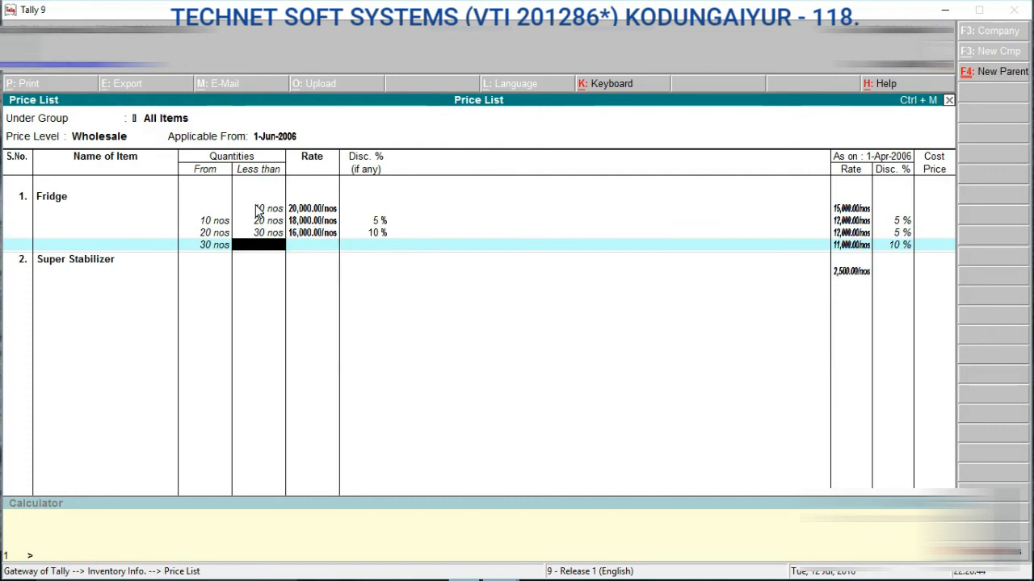
Set the June Fridge price from 30 nos upward to 15,000 per nos with 20% discount and save the price list.
key("Return")
type("15,0")
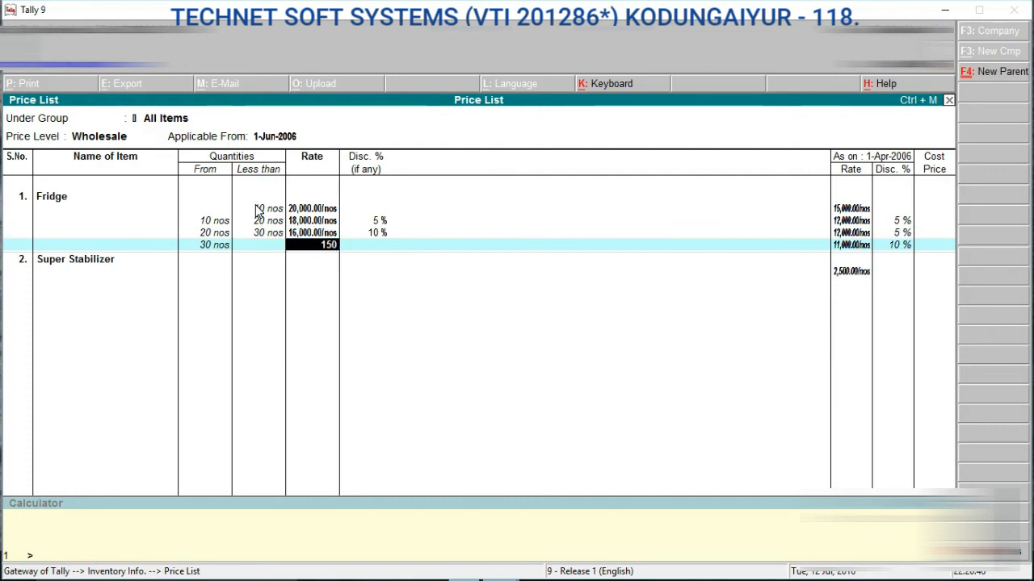
type("00")
key("Return")
type("20")
key("Return")
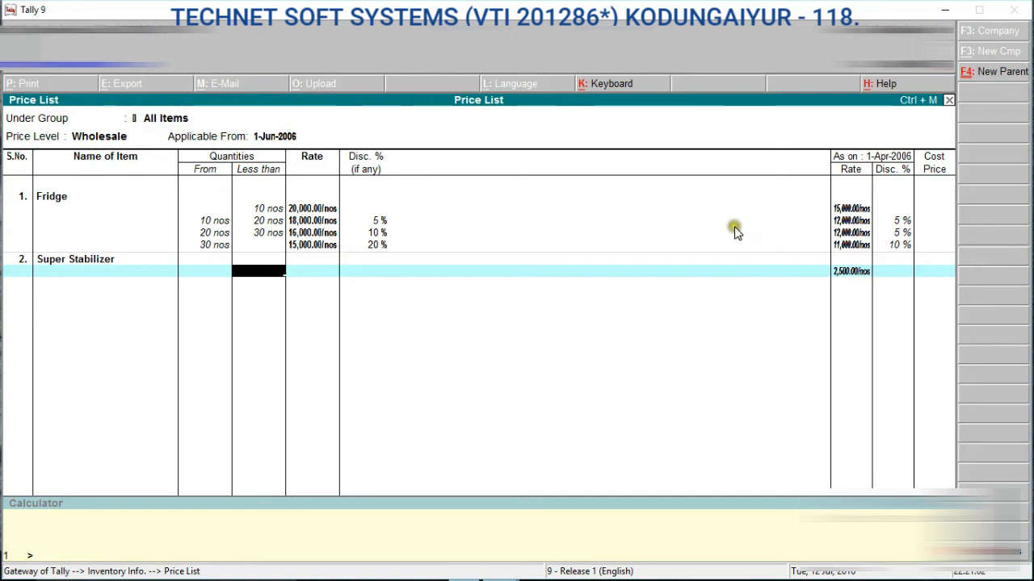
left_click(657, 192)
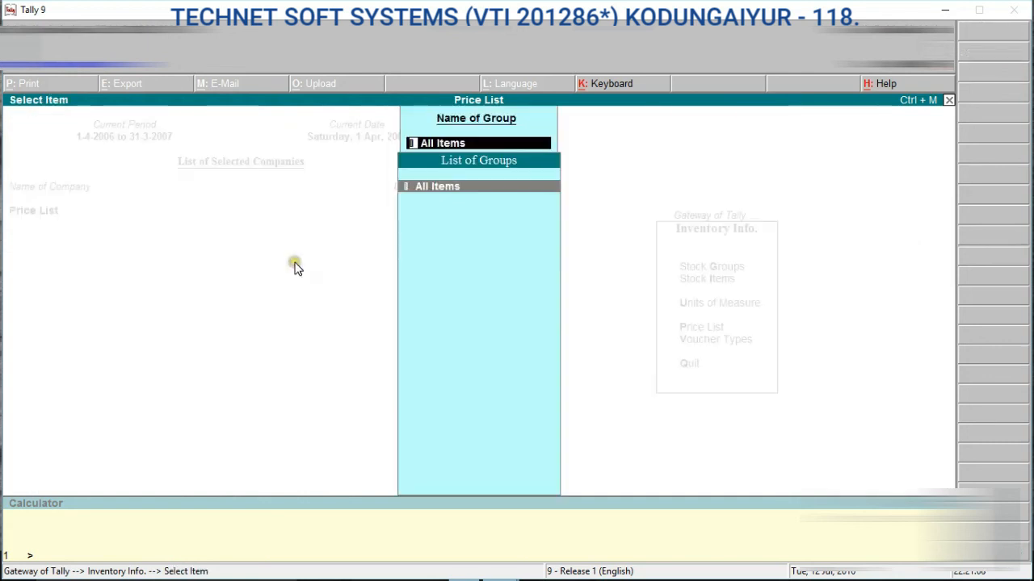
Reopen the Wholesale price list for all items and display the rates applicable from 1-Apr-2006.
key("Return")
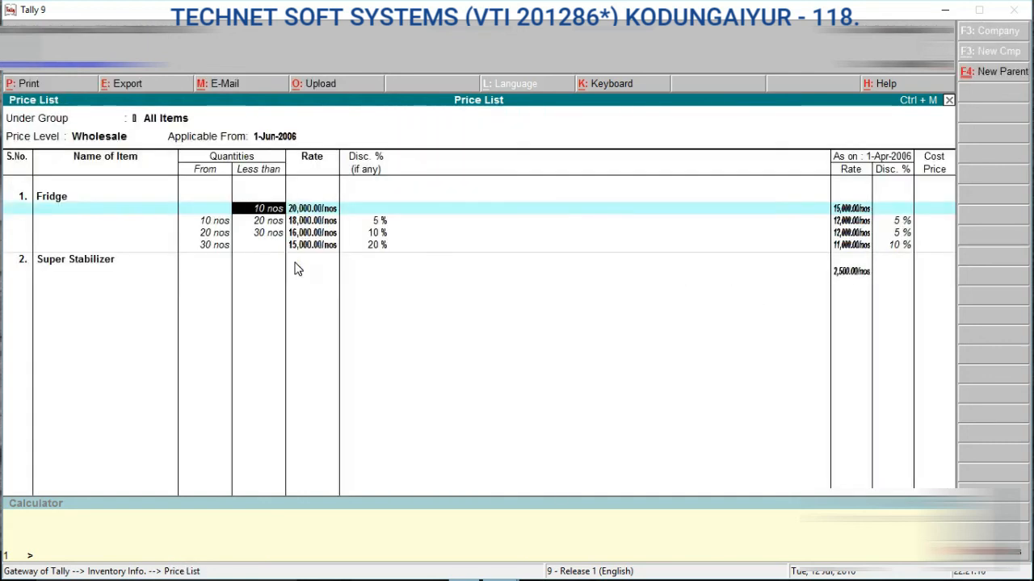
key("BackSpace")
type("1.4")
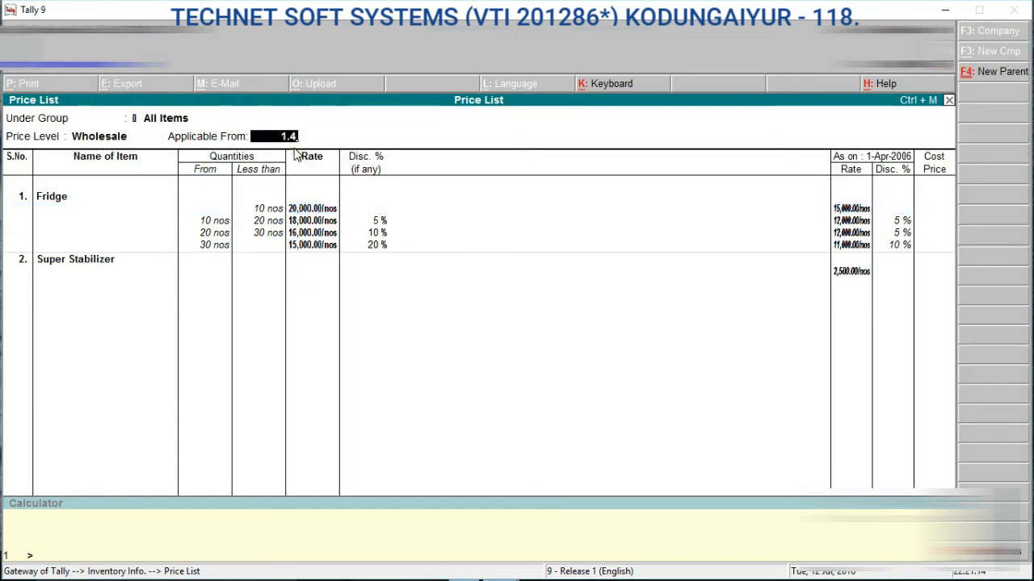
key("Return")
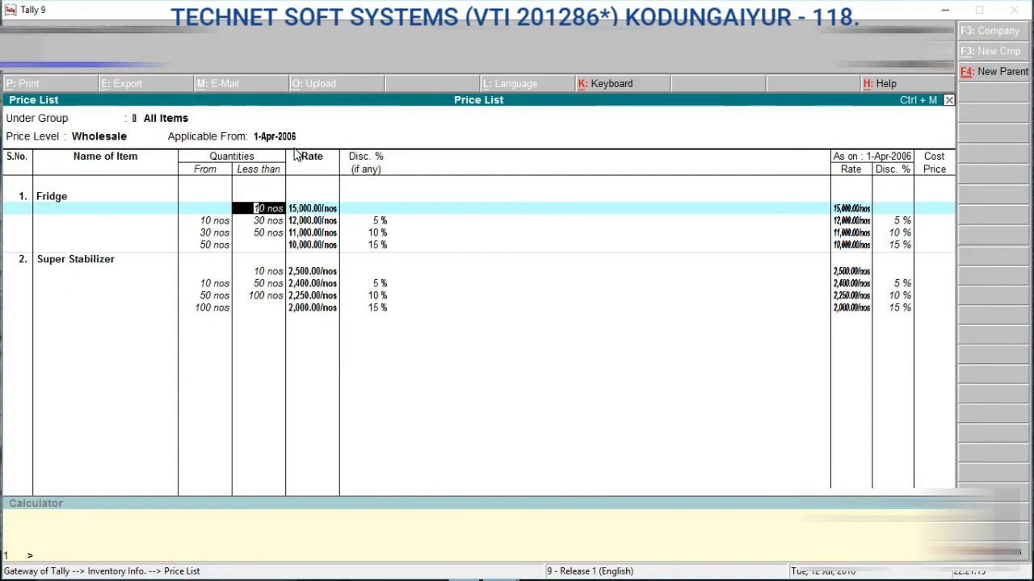